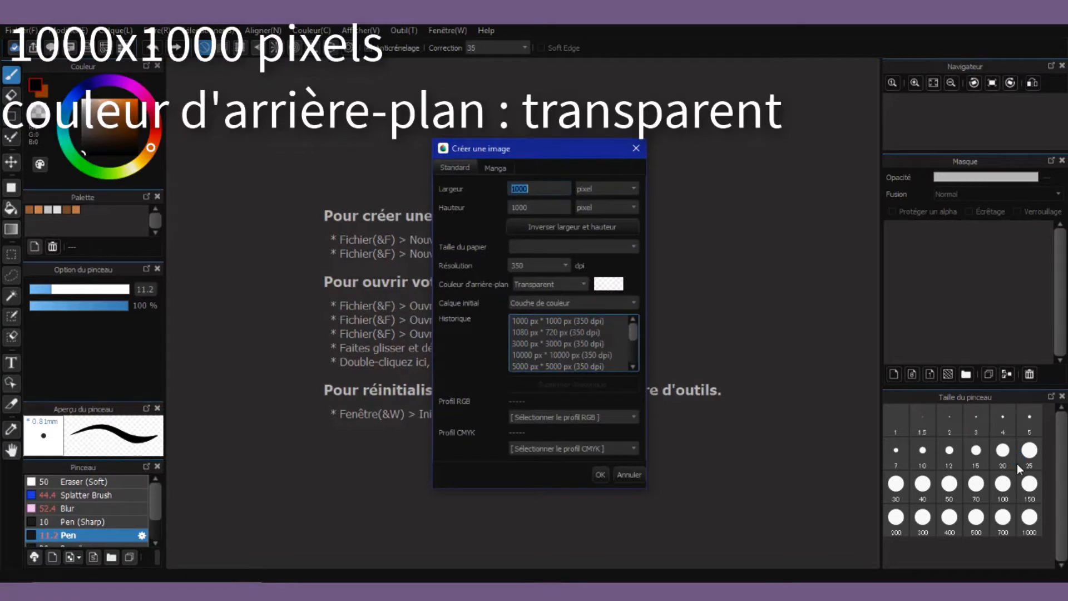
- Create the 1000 × 1000 pixel transparent image and fill layer Masque1 with the purple sampled from the portrait's eyeshadow
left_click(599, 476)
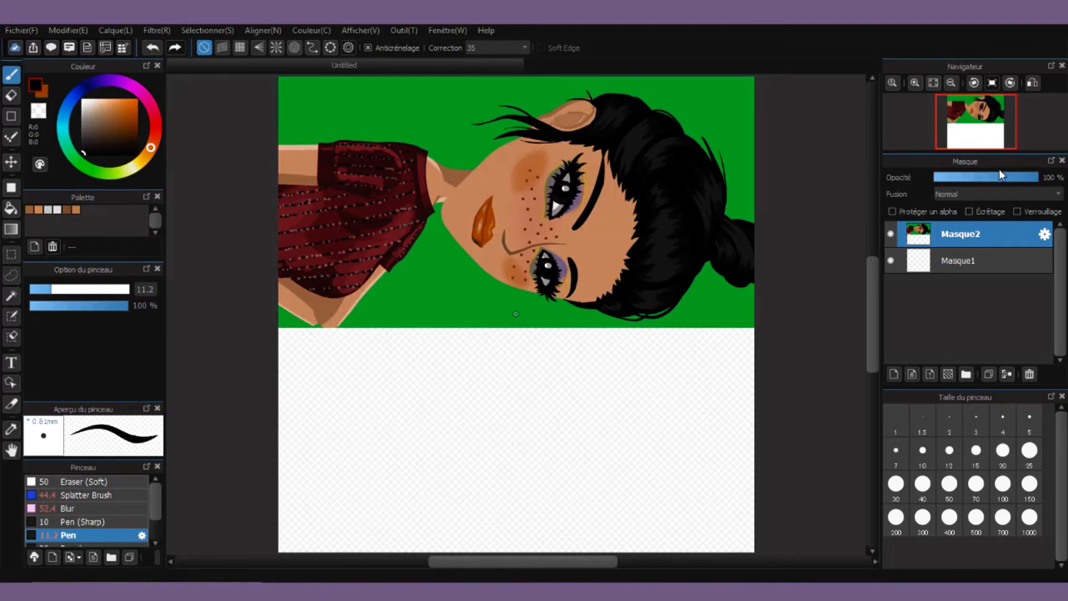
left_click(940, 260)
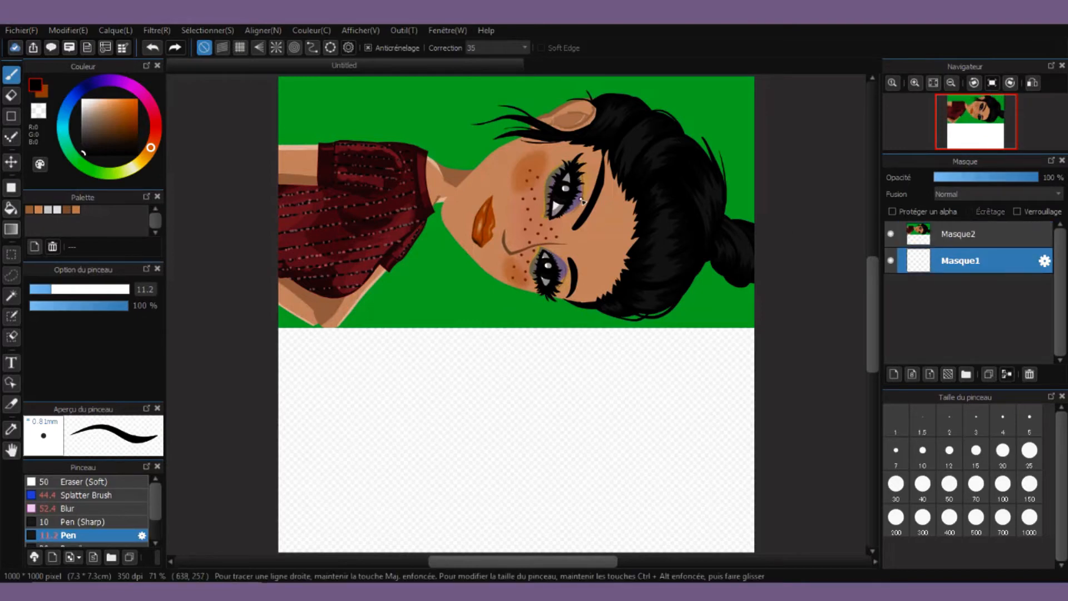
left_click(577, 203, "alt")
left_click(11, 188)
left_click_drag(787, 544, 176, 62)
scroll(690, 245, "up", 3)
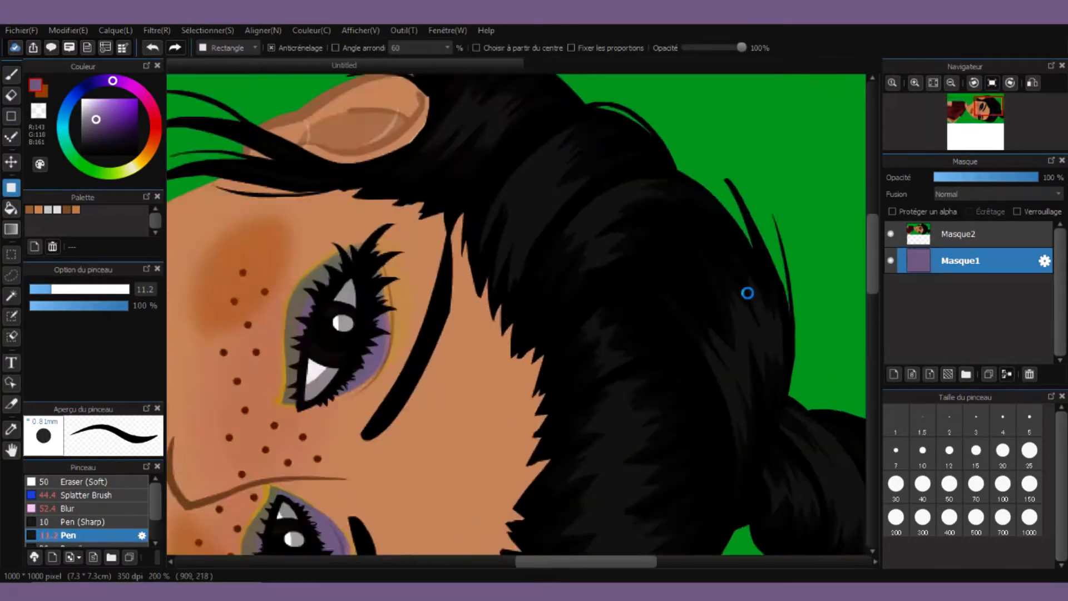
scroll(742, 280, "down", 5)
left_click(966, 243)
key("ctrl+t")
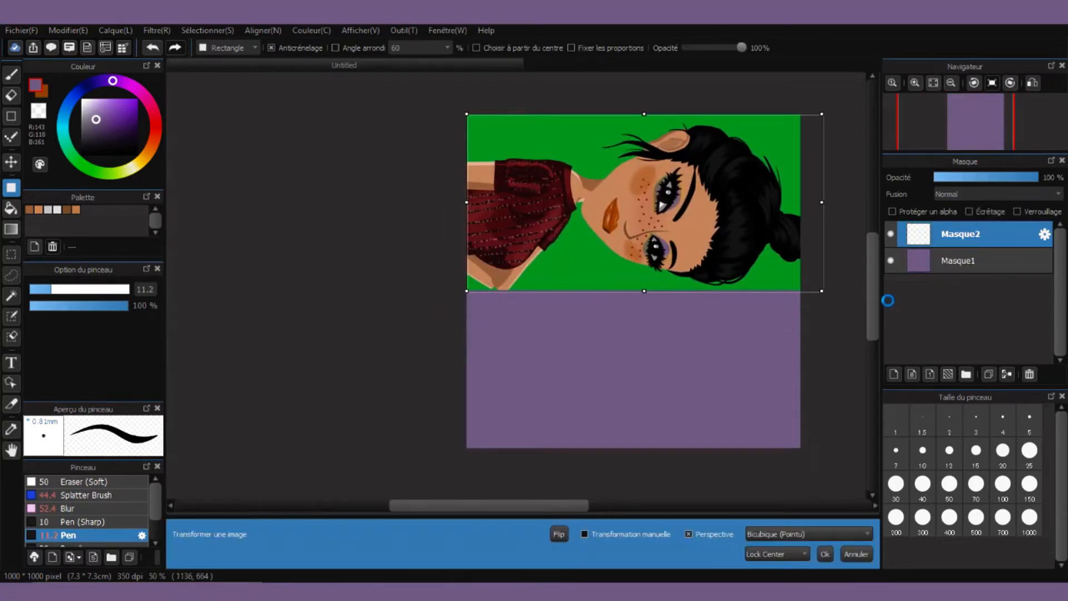
left_click_drag(828, 228, 597, 161)
left_click(851, 554)
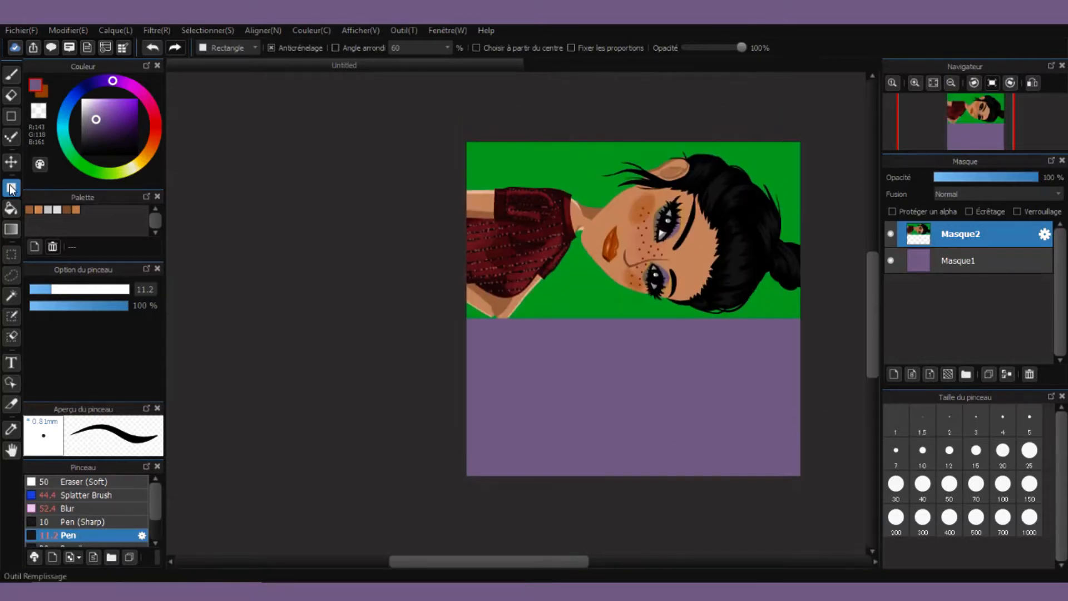
- Activate the Magic Wand tool, and rotate and scale the Masque2 portrait so it stands upright over the full canvas height
left_click(11, 296)
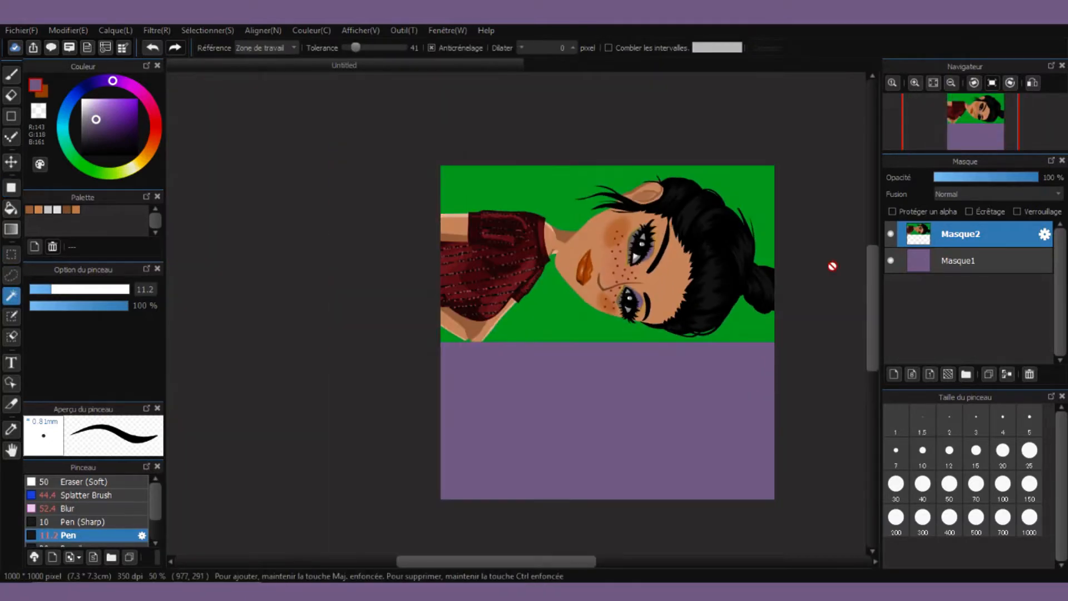
key("ctrl+t")
left_click_drag(514, 85, 593, 182)
left_click_drag(661, 198, 655, 292)
left_click_drag(697, 143, 711, 138)
left_click(824, 554)
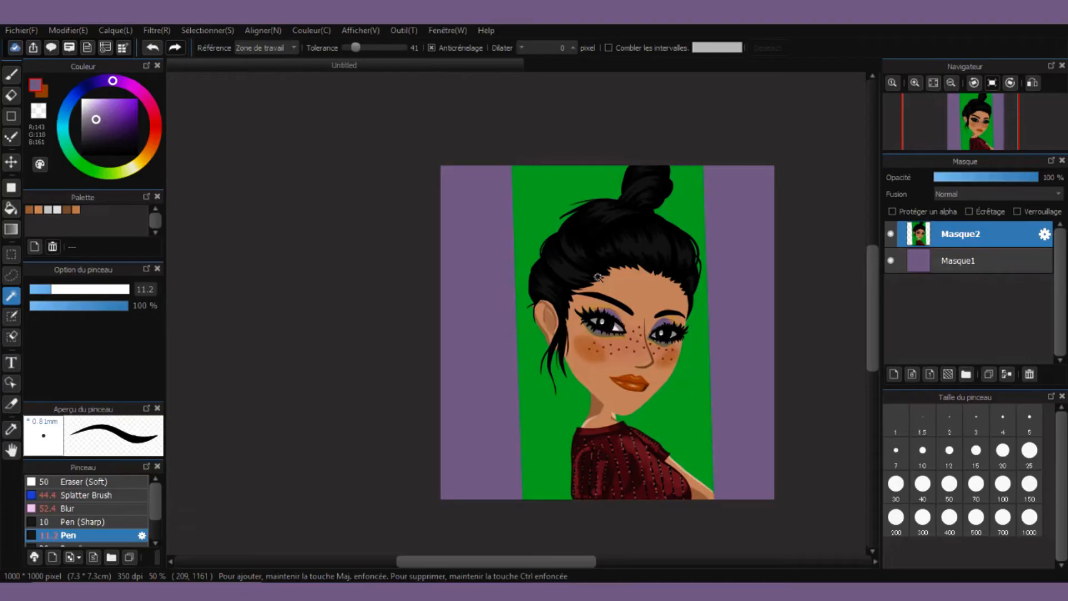
- Select the green background on both sides of the portrait with the Magic Wand and delete it
left_click(686, 401)
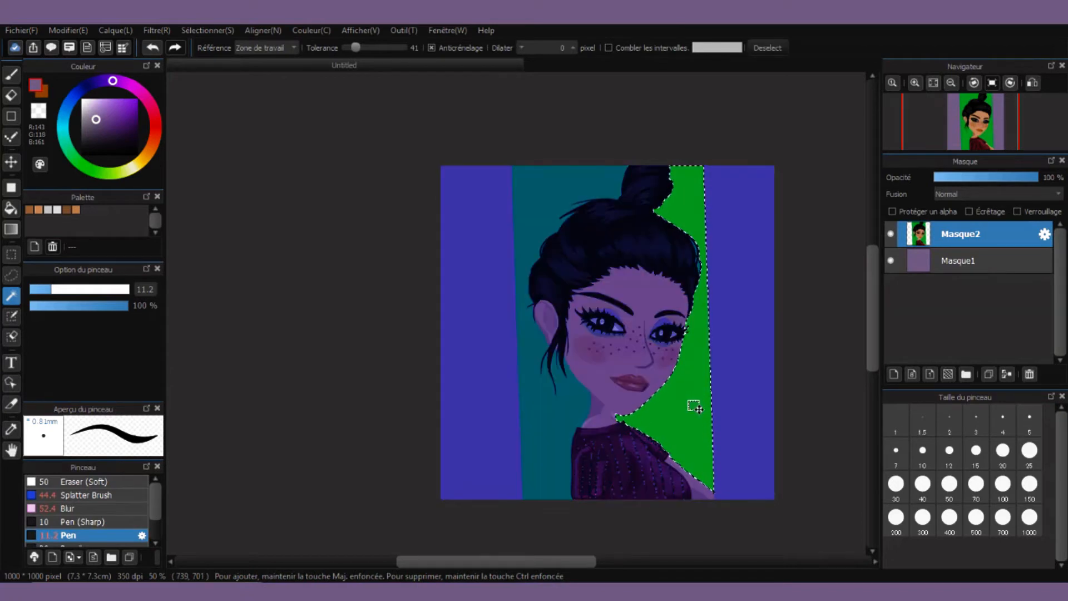
key("Delete")
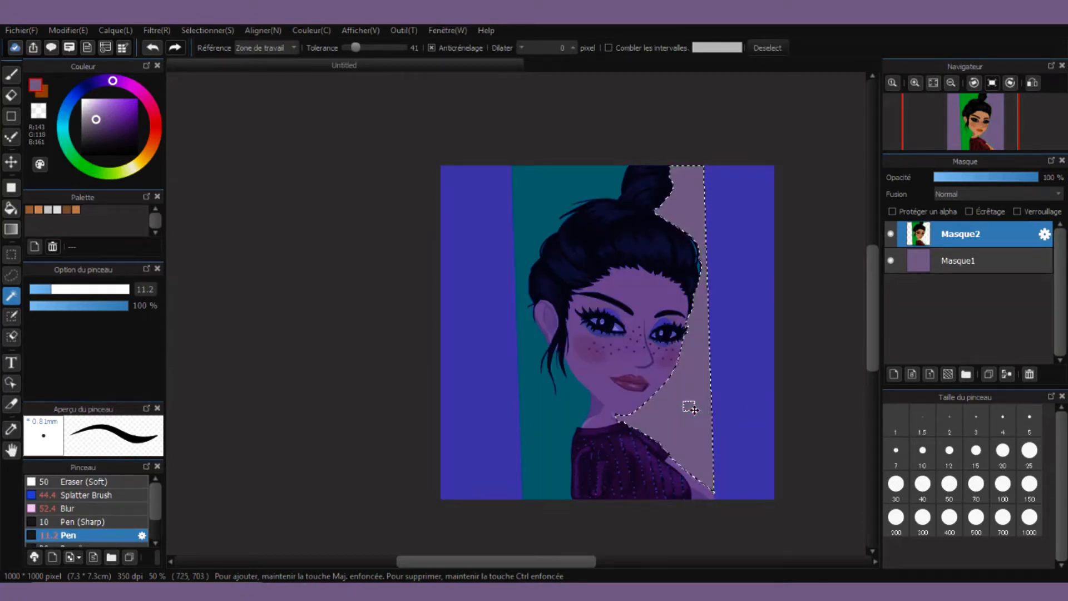
left_click(568, 418)
key("Delete")
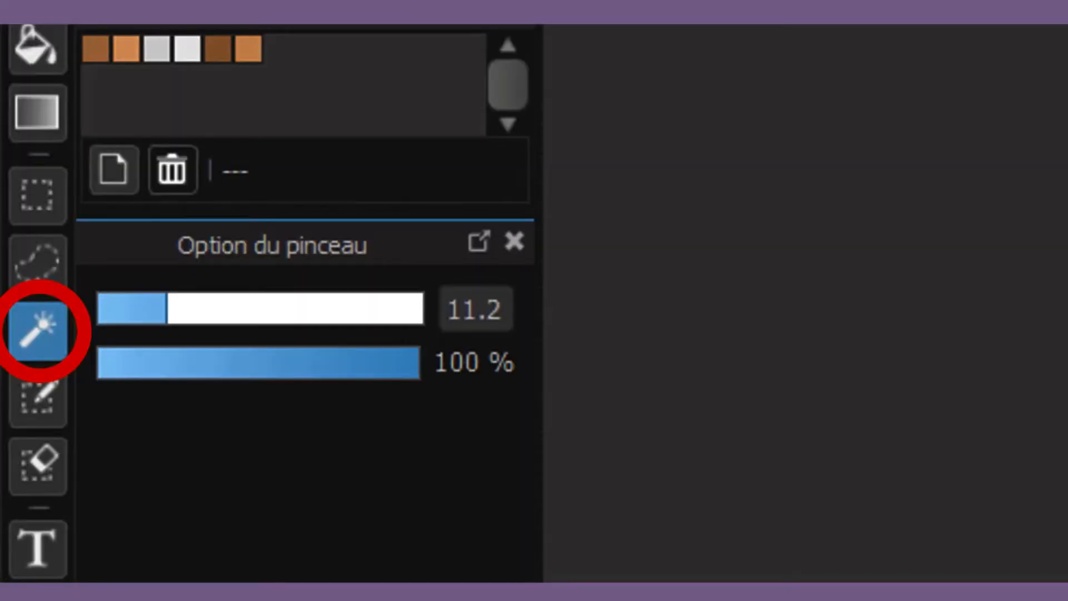
- Delete the small green areas enclosed by the loose strands on the right side of the hair, and clear the selection
scroll(700, 163, "up", 5)
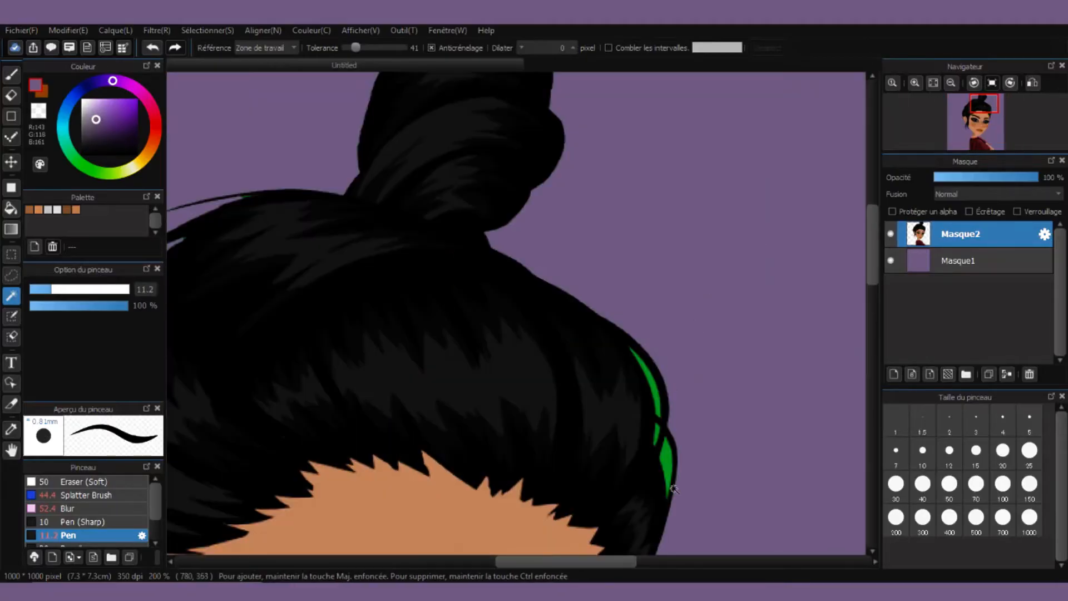
scroll(673, 488, "up", 3)
left_click(663, 433)
key("Delete")
left_click(642, 376)
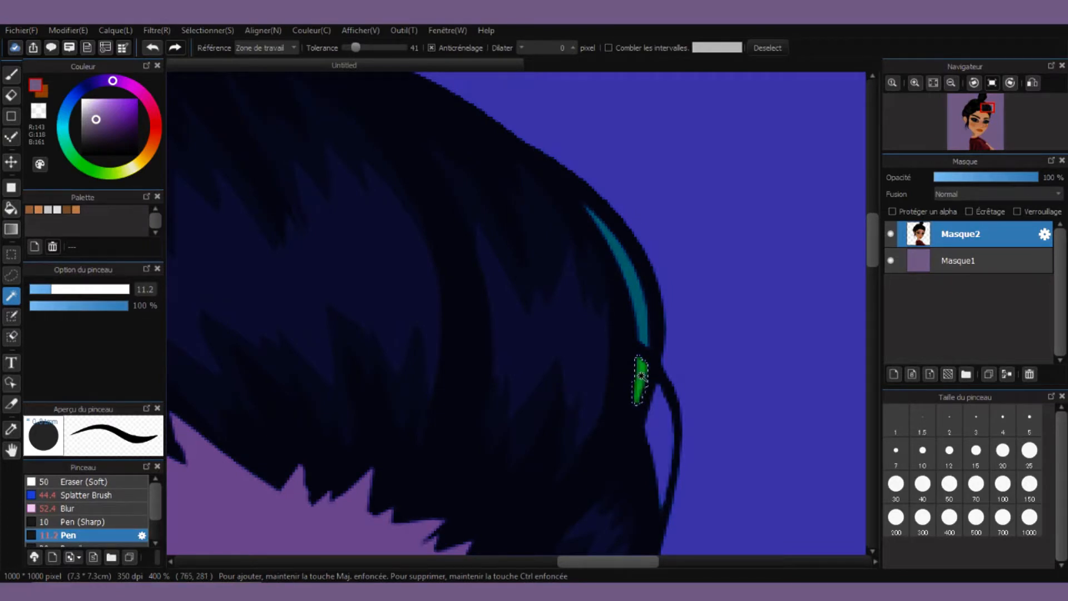
left_click(644, 315)
key("Delete")
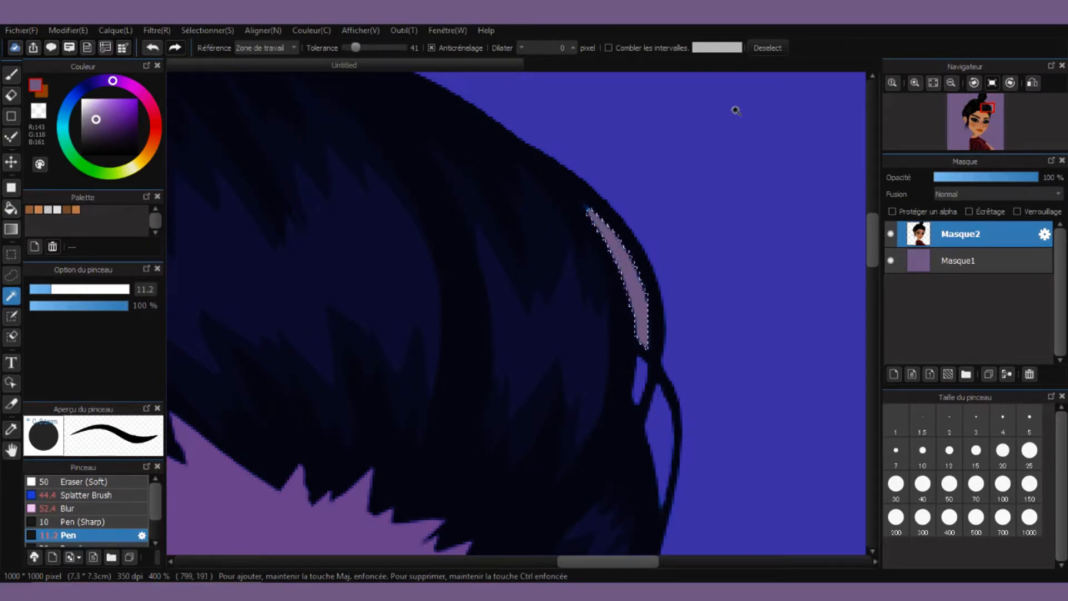
left_click(767, 48)
- Paint over the green sliver on the left edge of the hair in black with the Pen at size 11.2
scroll(696, 315, "down", 5)
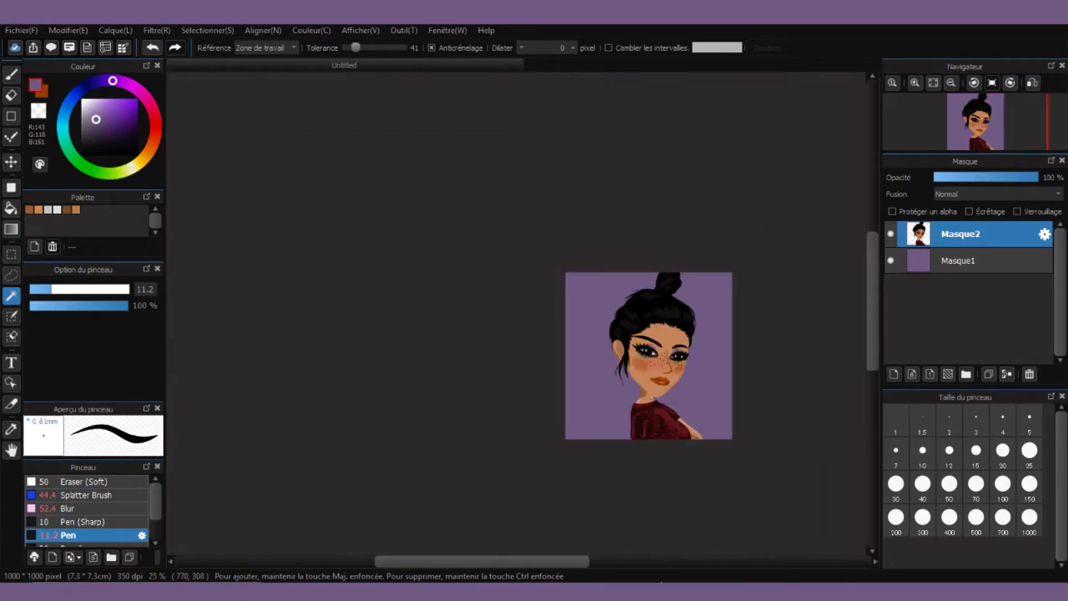
scroll(701, 475, "up", 3)
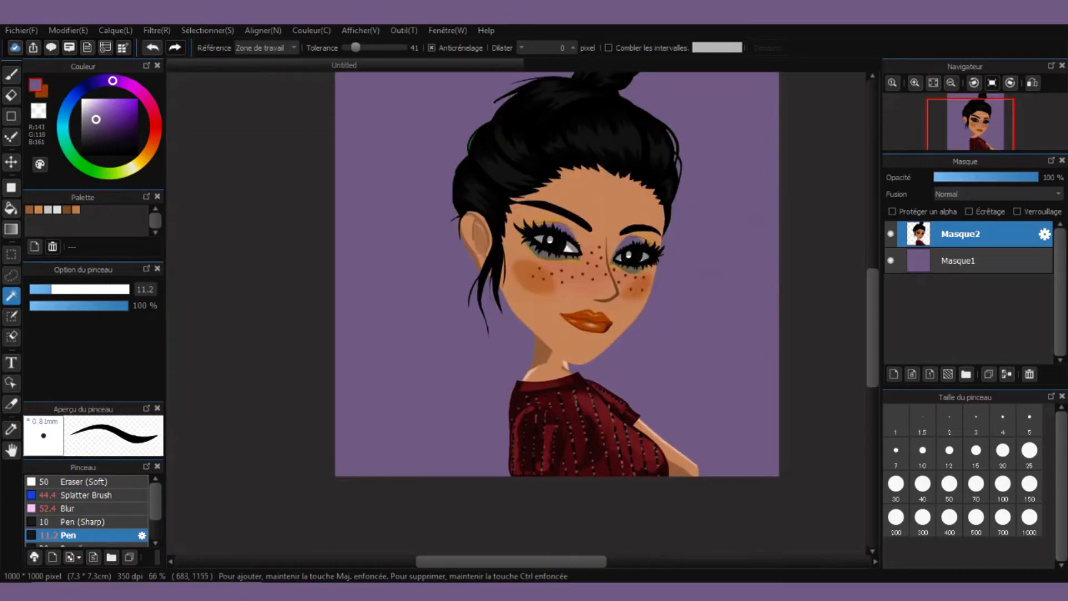
scroll(695, 120, "down", 4)
scroll(683, 116, "up", 2)
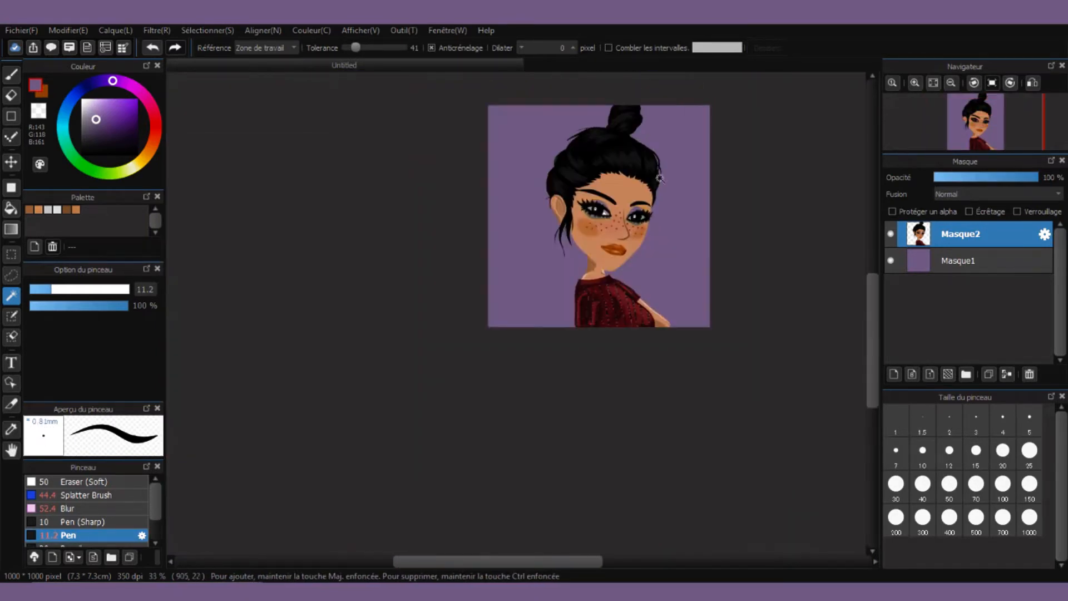
scroll(690, 109, "up", 3)
scroll(669, 115, "down", 3)
scroll(563, 128, "up", 1)
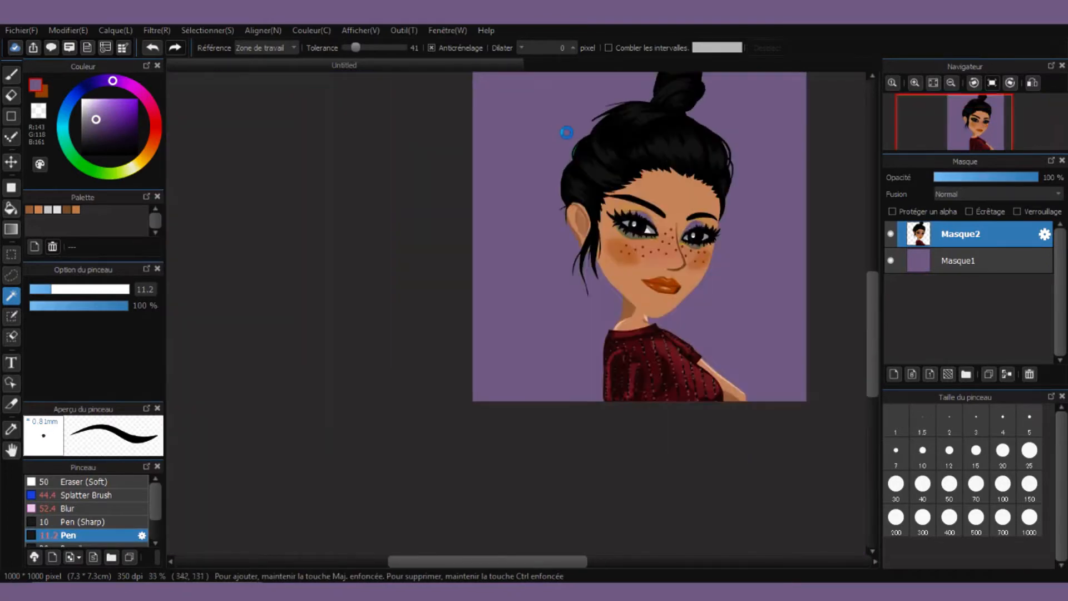
scroll(563, 128, "up", 5)
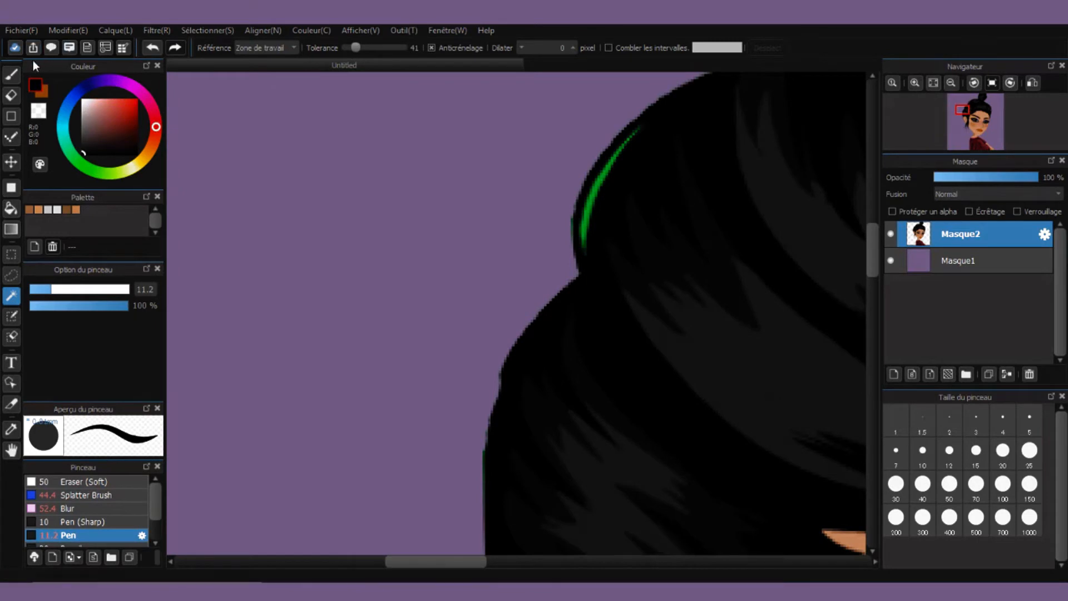
left_click(10, 74)
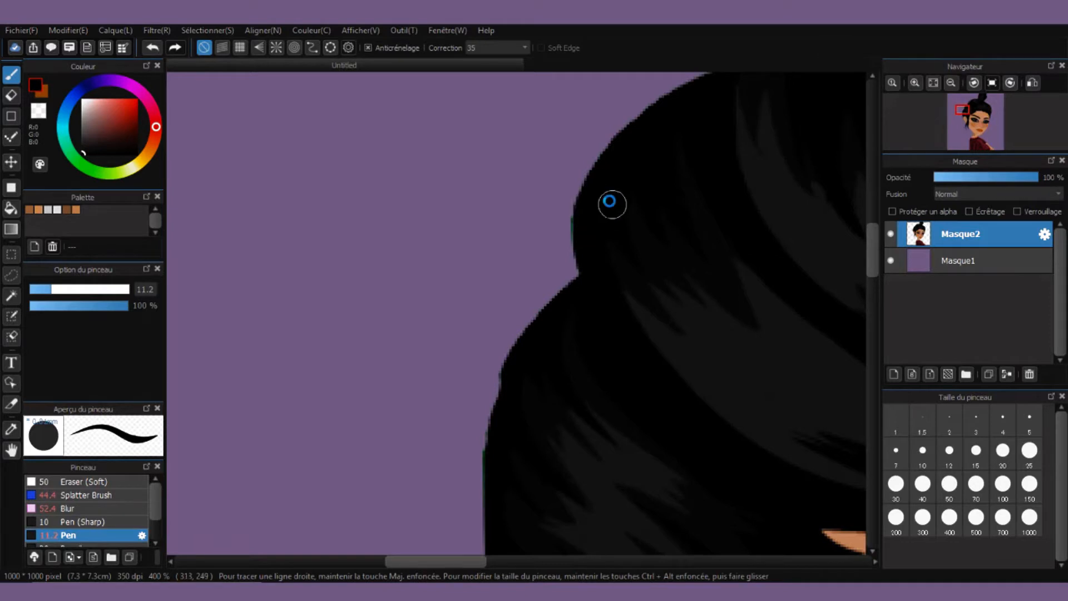
- Cover the remaining green fringe around the loose hair strands on the right in black, reducing the Pen size to 3.2
scroll(612, 204, "down", 8)
scroll(723, 167, "up", 5)
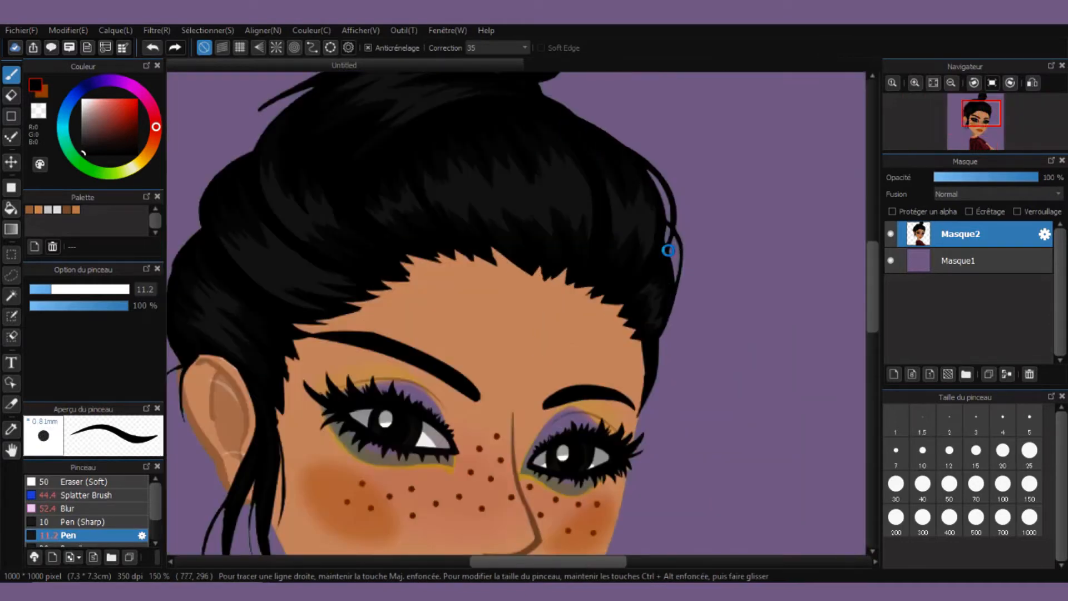
scroll(683, 247, "up", 6)
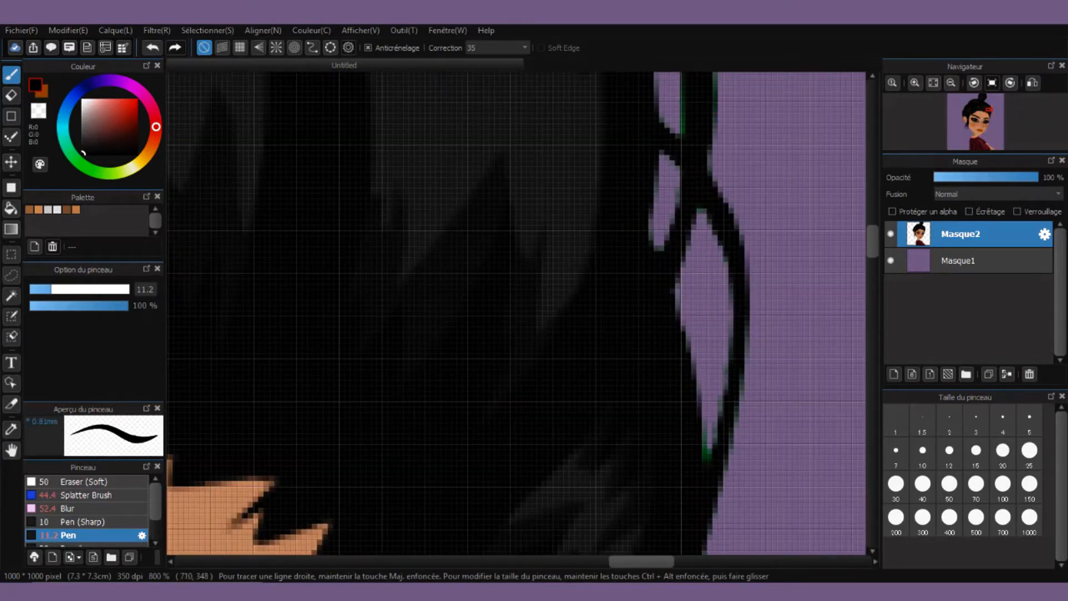
scroll(691, 453, "up", 1)
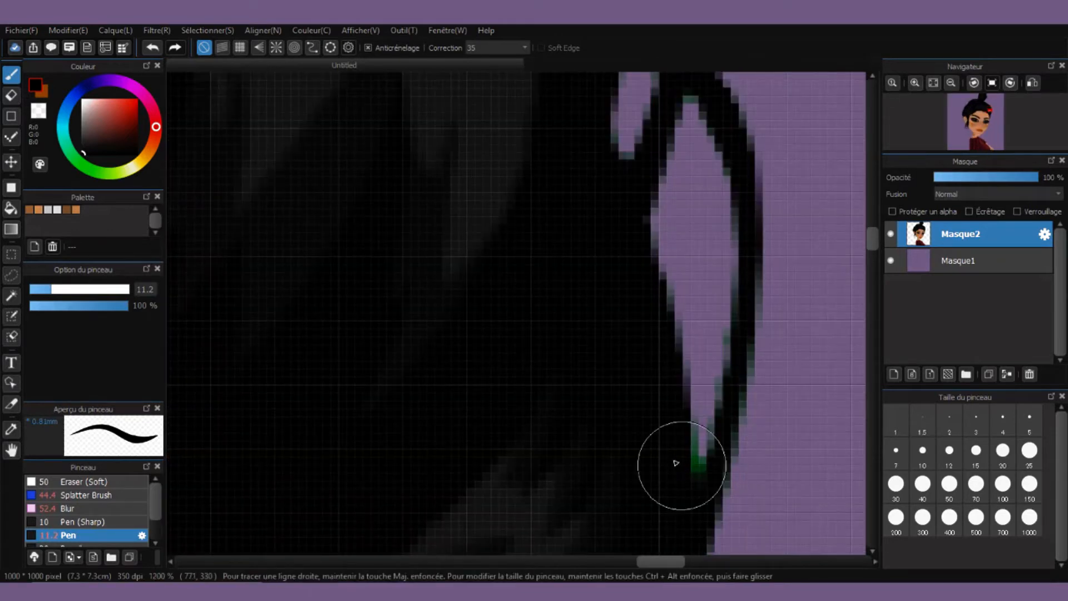
scroll(491, 133, "down", 5)
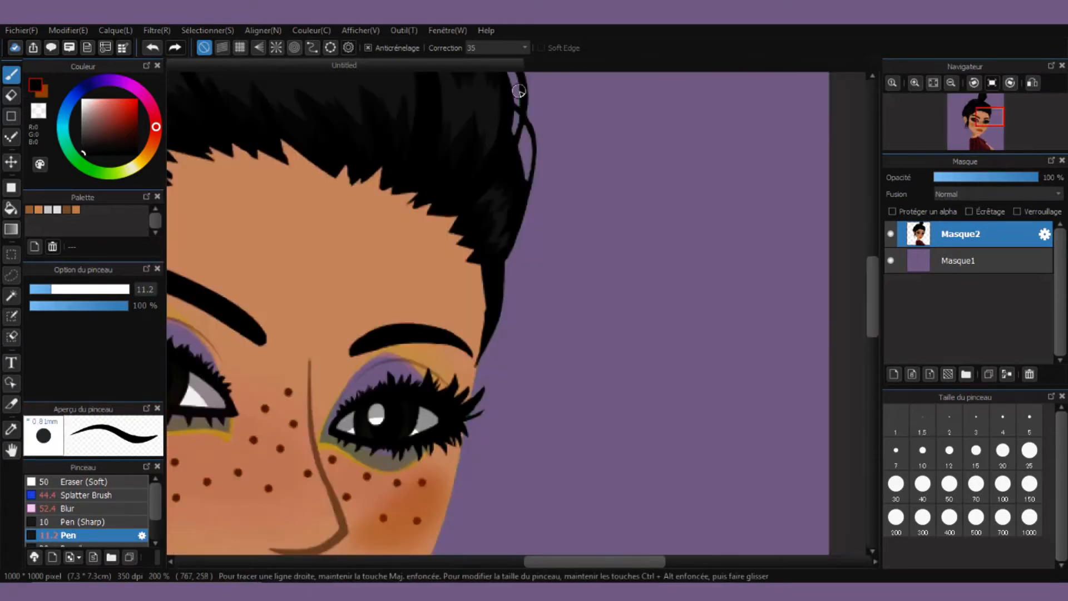
scroll(522, 94, "up", 3)
scroll(522, 94, "up", 3)
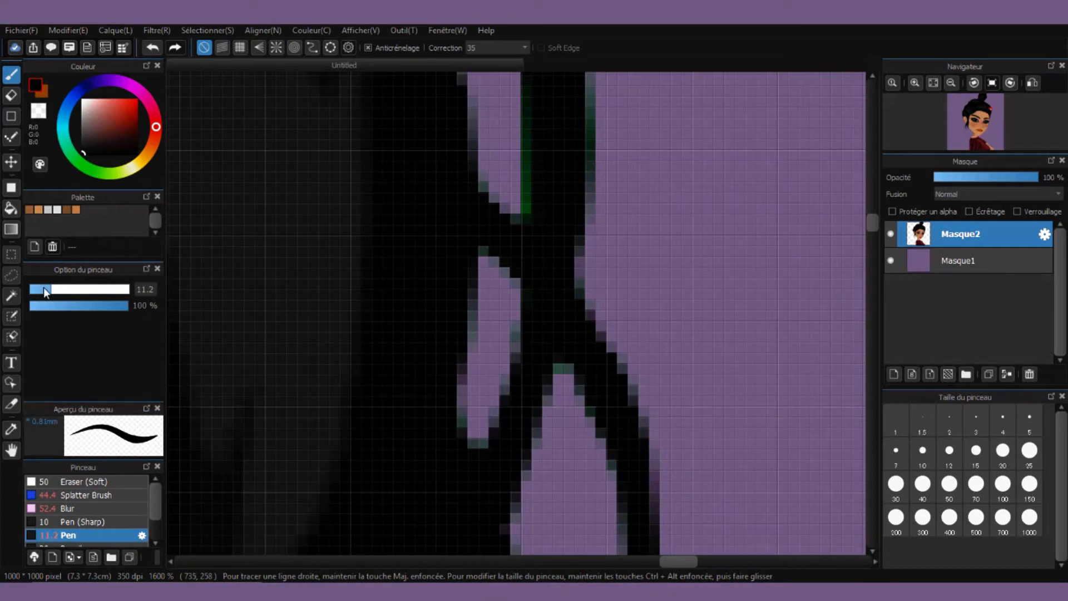
left_click_drag(43, 288, 33, 289)
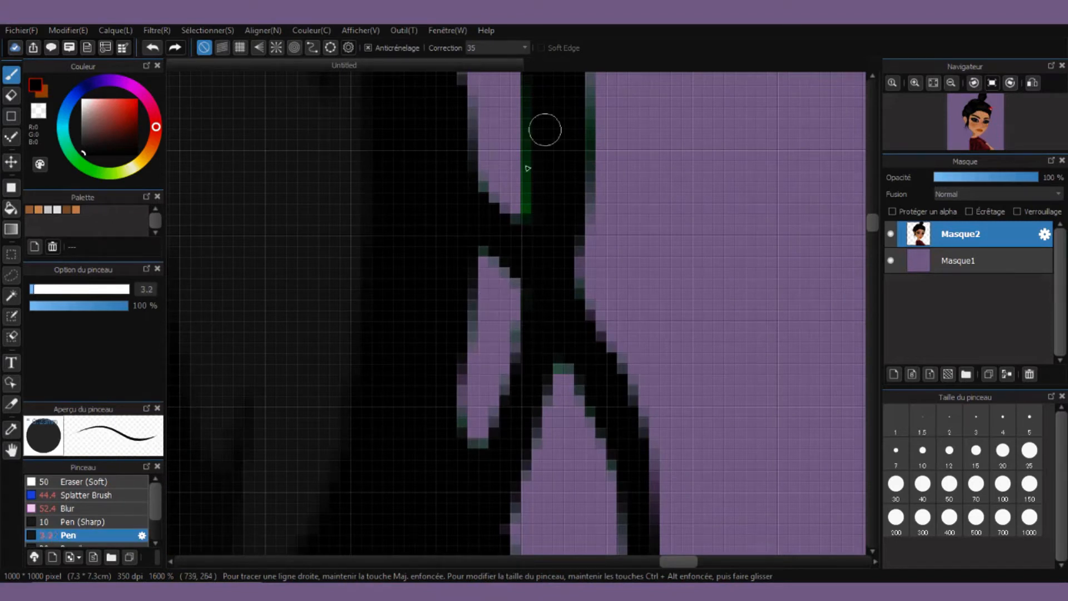
left_click_drag(539, 225, 541, 88)
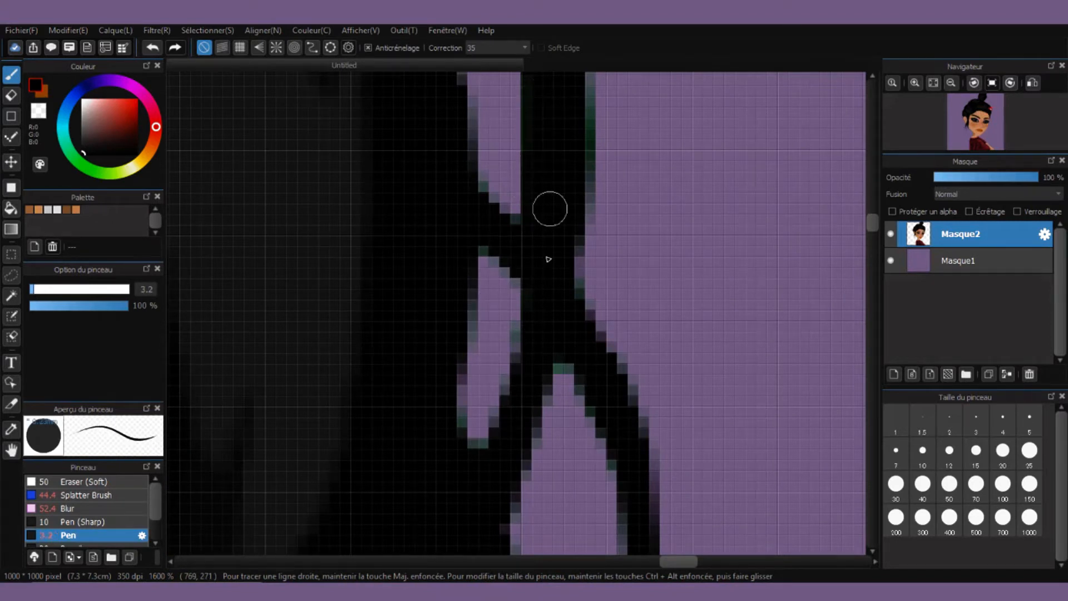
scroll(444, 186, "down", 6)
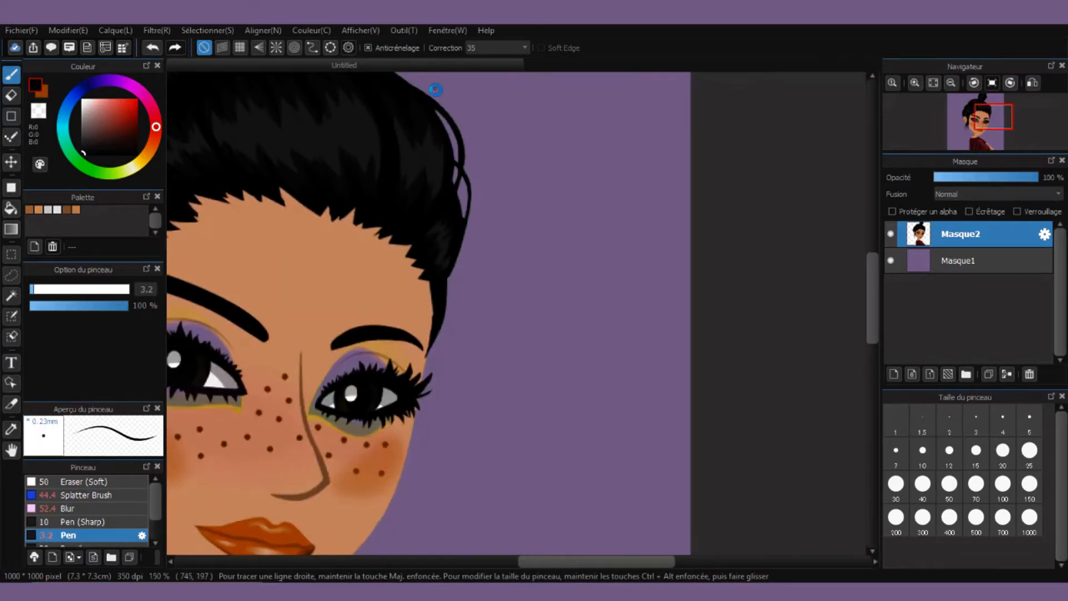
scroll(437, 91, "up", 6)
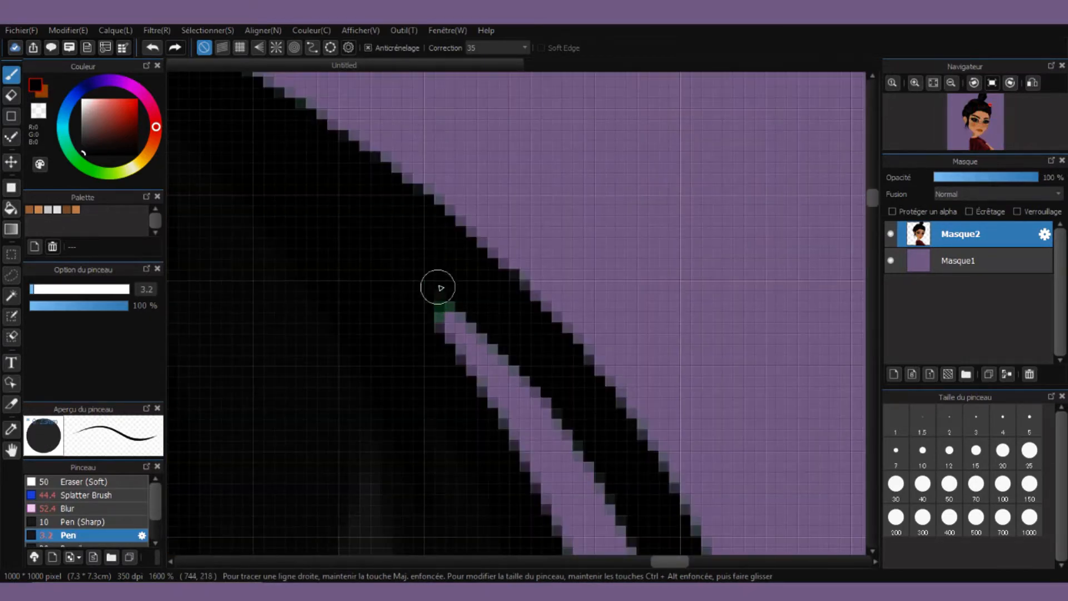
scroll(425, 247, "down", 8)
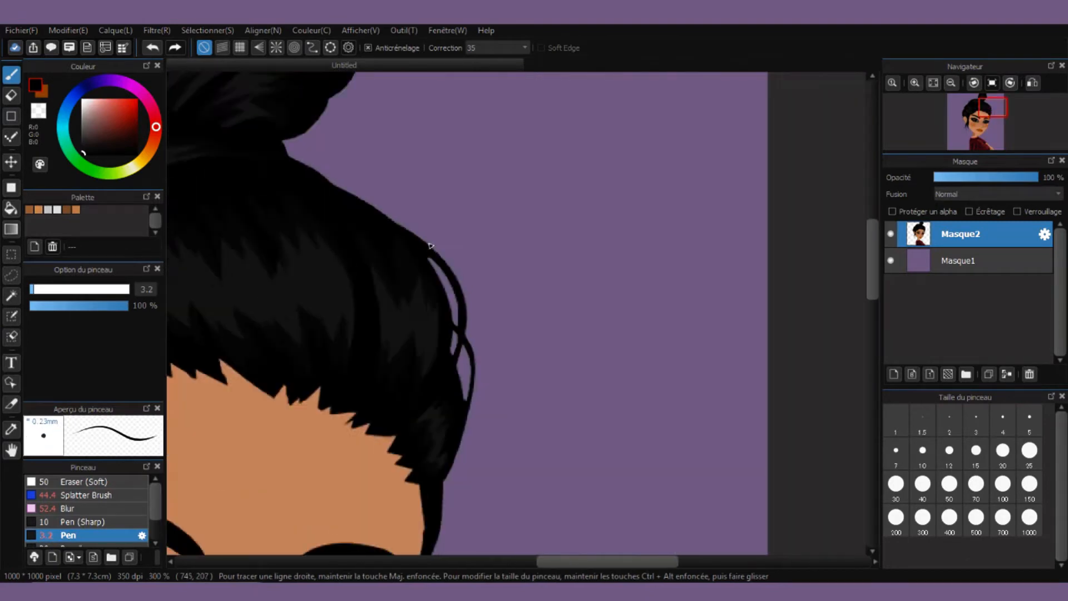
scroll(260, 376, "up", 2)
scroll(274, 362, "down", 2)
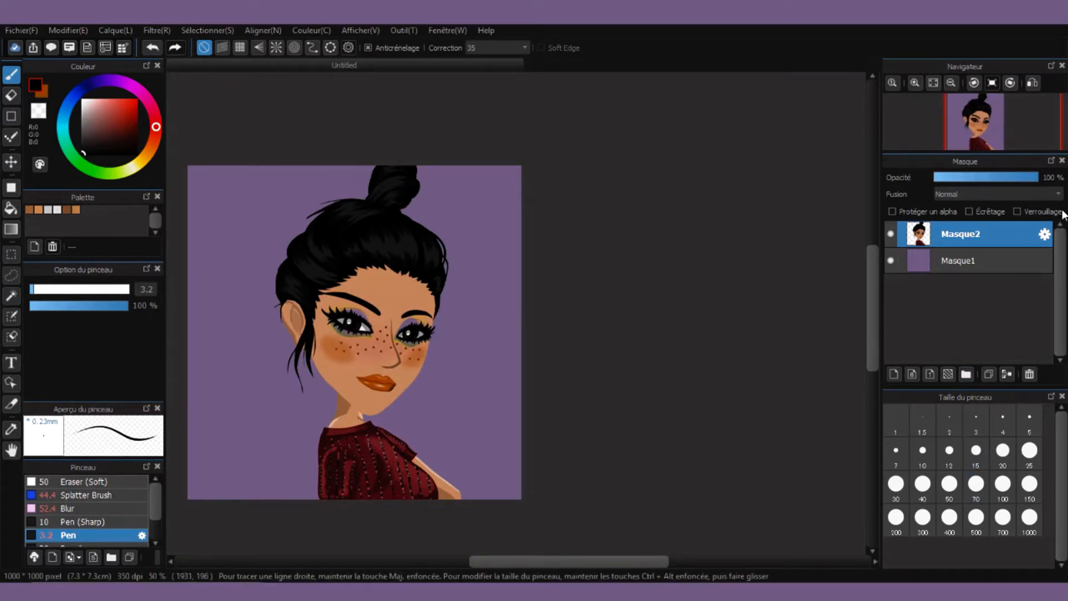
- Add an empty colour layer between Masque1 and Masque2, and make Masque2 the active layer again
left_click(926, 267)
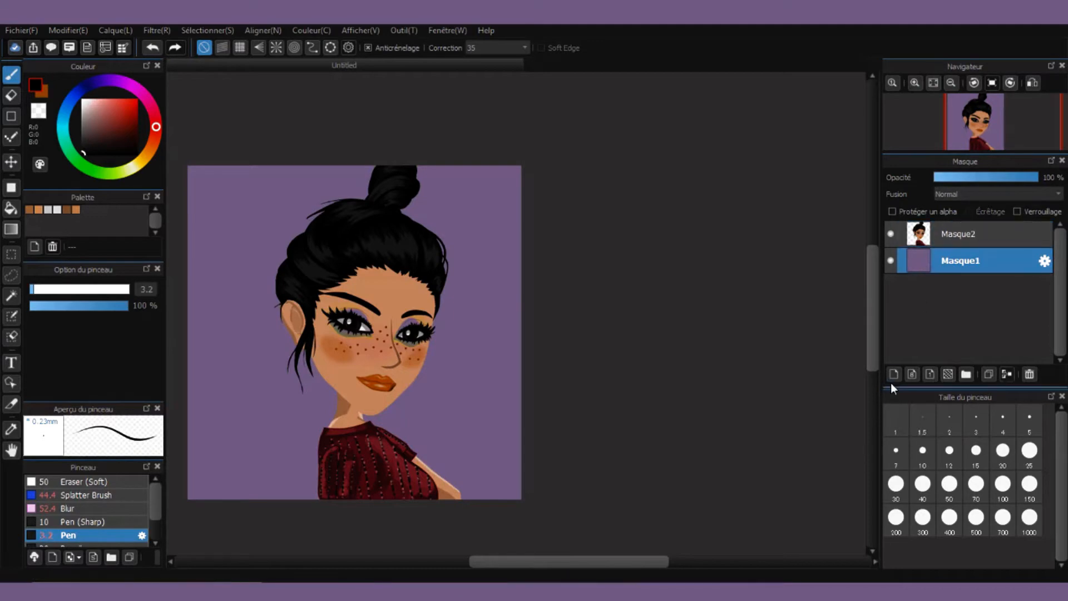
left_click(892, 375)
left_click(917, 238)
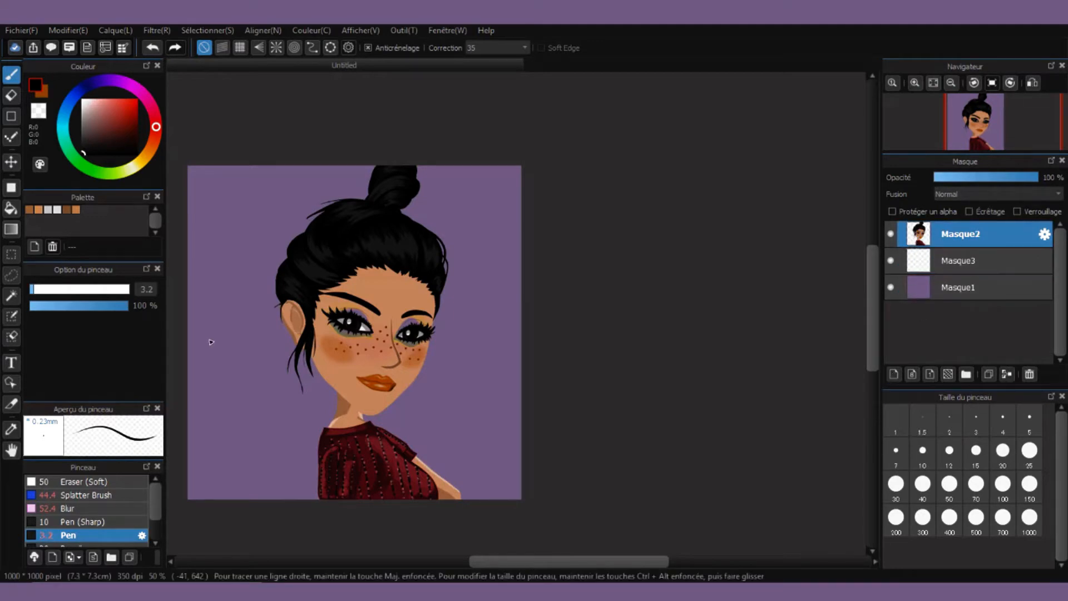
- Erase the iris and most of the white from the eye on the image's left, using the Eraser at size 6.1
scroll(510, 310, "up", 4)
scroll(510, 310, "down", 3)
scroll(629, 350, "up", 5)
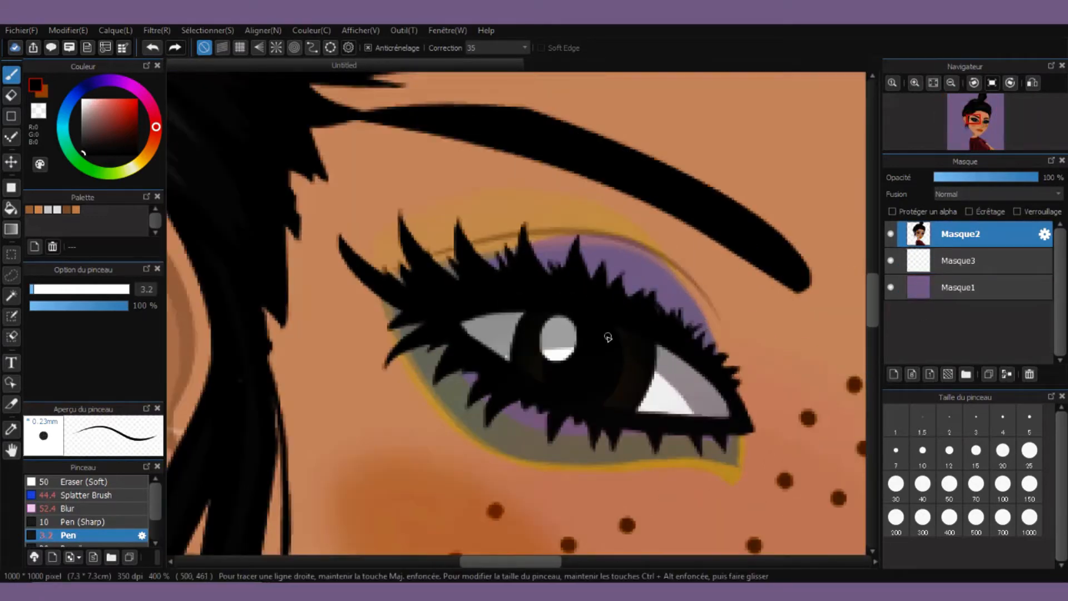
left_click(10, 96)
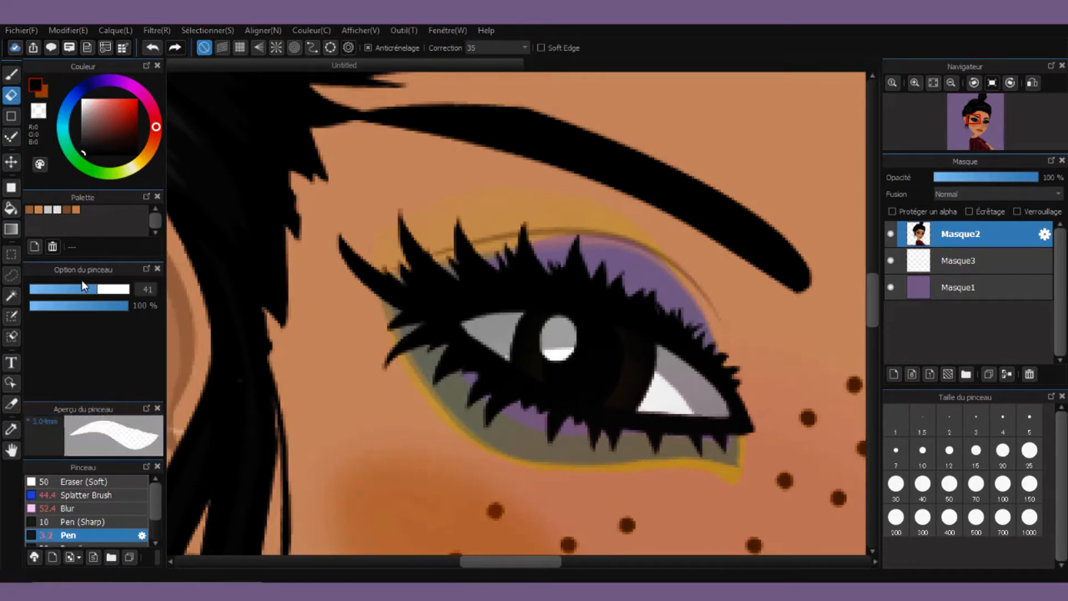
scroll(758, 357, "up", 1)
mouse_move(515, 396)
left_mouse_down()
mouse_move(348, 347)
mouse_move(536, 400)
left_mouse_up()
scroll(519, 389, "down", 1)
scroll(520, 389, "up", 1)
left_click_drag(54, 287, 40, 288)
mouse_move(191, 280)
left_mouse_down()
mouse_move(334, 281)
mouse_move(502, 314)
mouse_move(597, 374)
mouse_move(686, 462)
left_mouse_up()
scroll(353, 317, "down", 1)
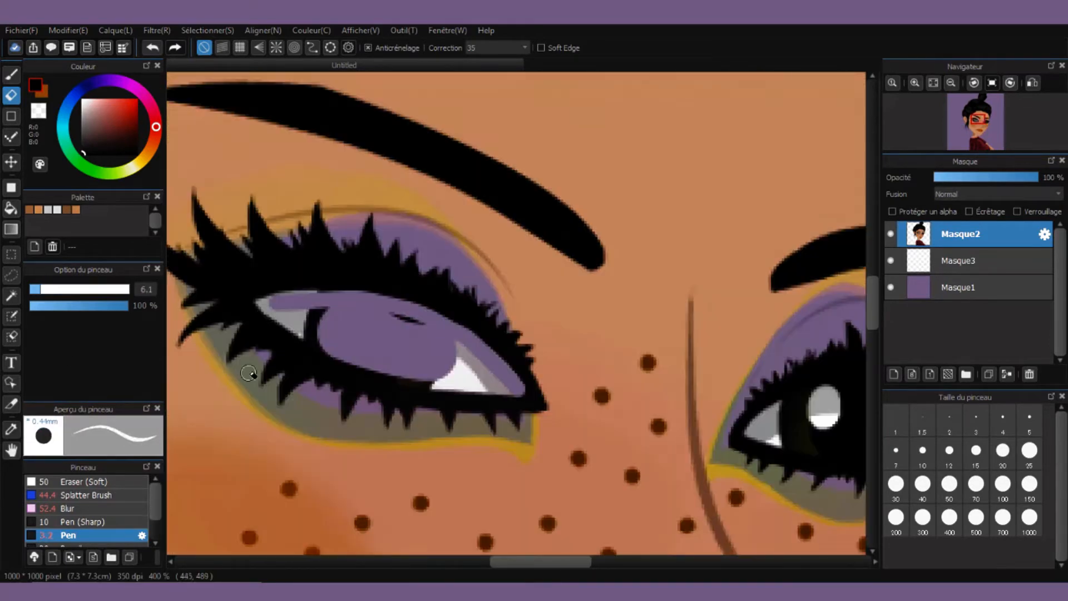
- Erase the remaining white, grey and dark fragments inside the left eye up to the edge of its lash line
scroll(258, 323, "up", 2)
mouse_move(268, 286)
left_mouse_down()
mouse_move(324, 289)
mouse_move(306, 287)
left_mouse_up()
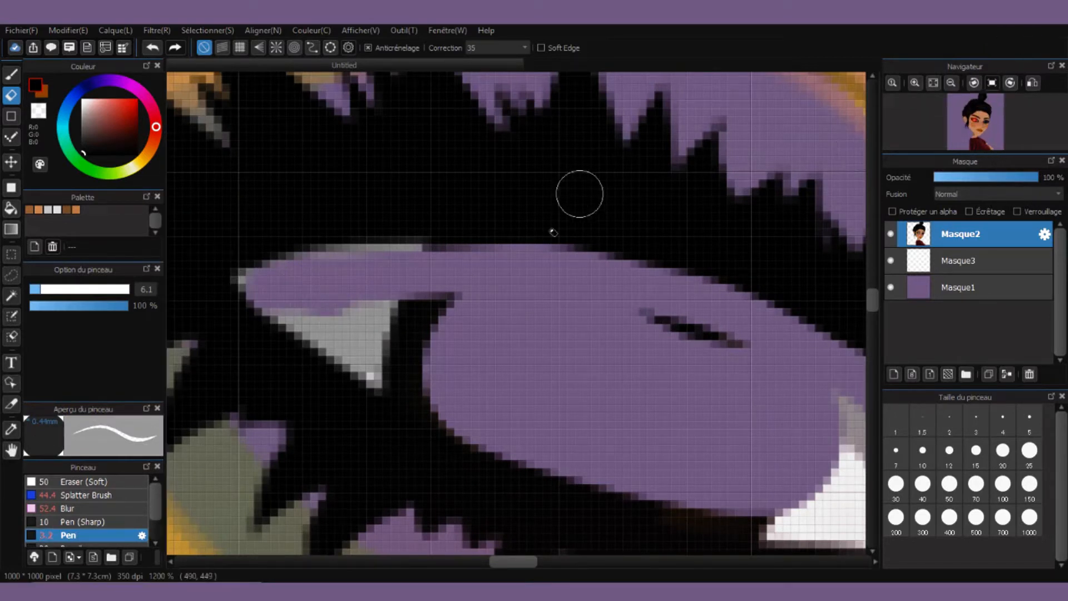
mouse_move(479, 270)
left_mouse_down()
mouse_move(339, 269)
mouse_move(293, 286)
mouse_move(426, 310)
left_mouse_up()
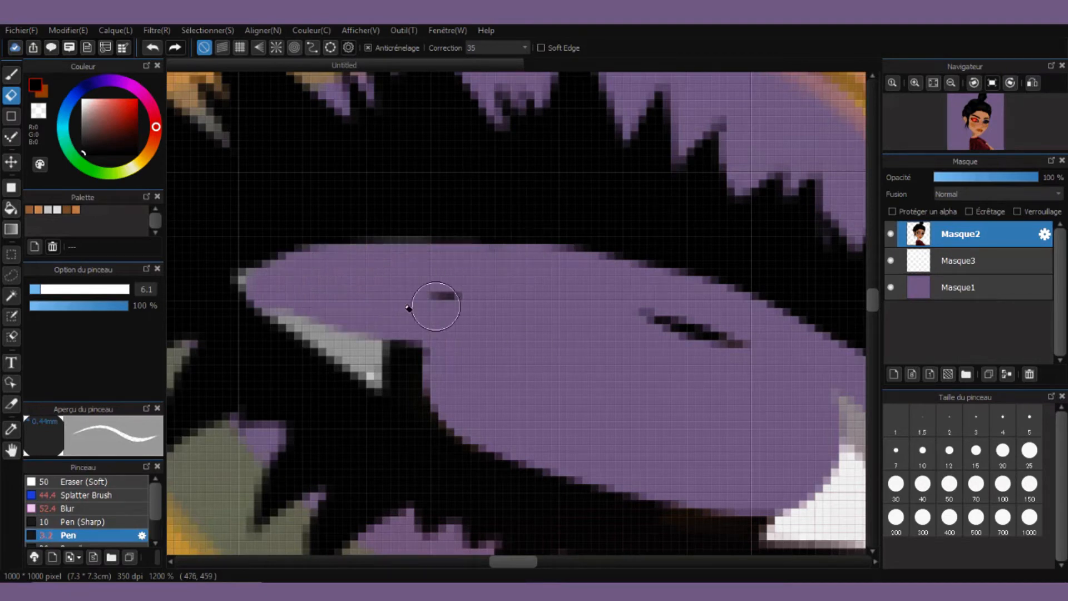
left_click_drag(723, 338, 590, 315)
scroll(520, 316, "down", 2)
scroll(671, 389, "up", 3)
mouse_move(718, 412)
left_mouse_down()
mouse_move(375, 379)
mouse_move(447, 332)
mouse_move(481, 282)
mouse_move(489, 240)
mouse_move(580, 300)
mouse_move(424, 333)
mouse_move(553, 286)
mouse_move(623, 361)
left_mouse_up()
scroll(632, 107, "down", 4)
scroll(290, 225, "up", 3)
mouse_move(437, 286)
left_mouse_down()
mouse_move(370, 276)
mouse_move(358, 255)
mouse_move(274, 195)
left_mouse_up()
scroll(446, 292, "up", 1)
mouse_move(445, 292)
left_mouse_down()
mouse_move(455, 334)
mouse_move(590, 402)
mouse_move(762, 444)
mouse_move(812, 426)
left_mouse_up()
scroll(556, 303, "down", 3)
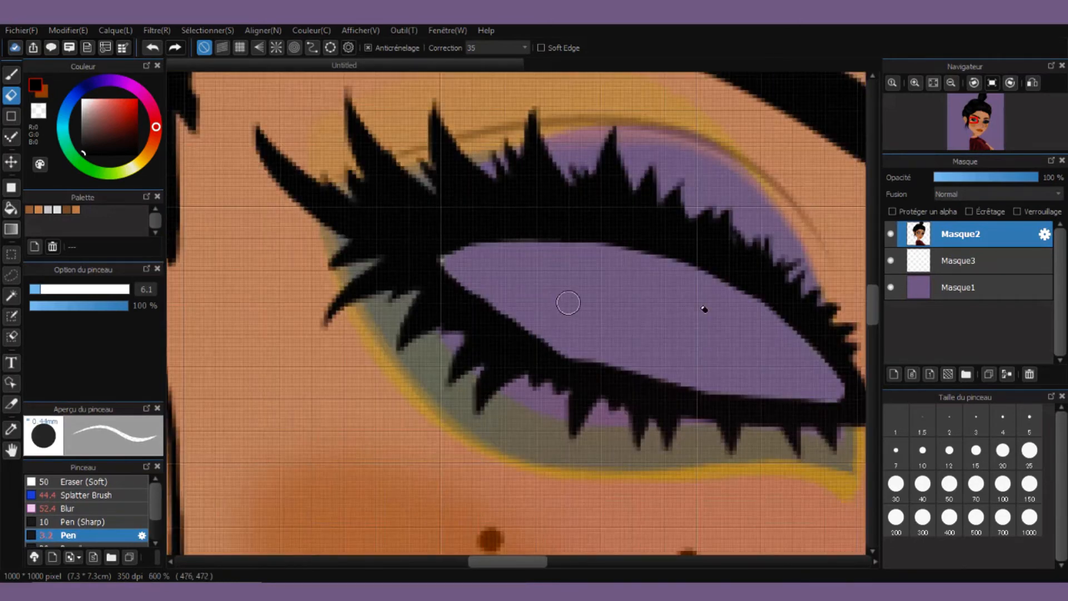
scroll(586, 362, "up", 3)
left_click_drag(216, 298, 556, 386)
scroll(556, 386, "down", 6)
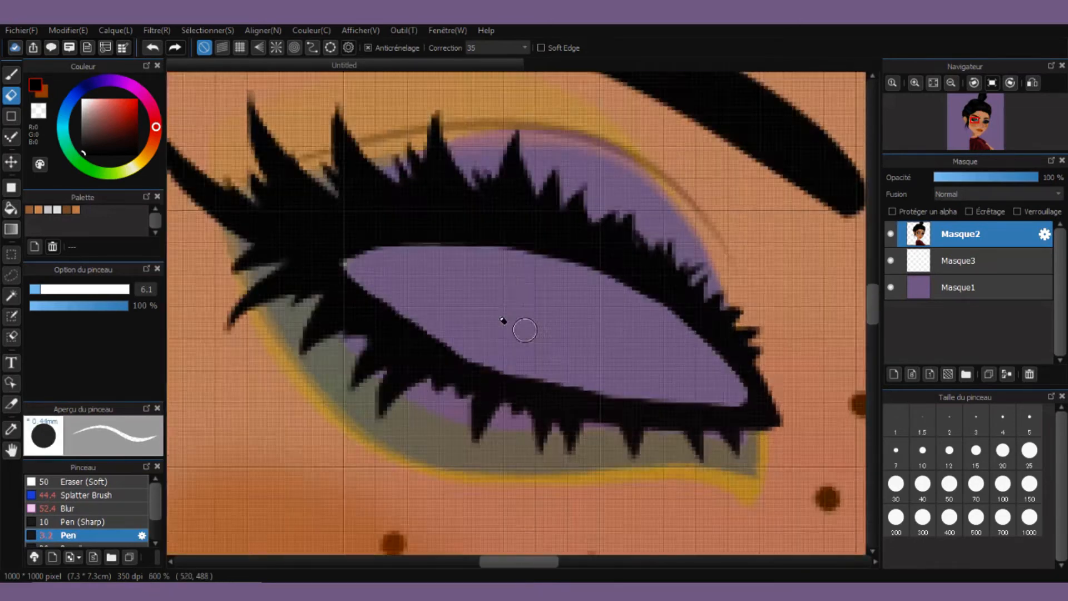
- Fill the emptied left eye with white on the Masque3 layer beneath, using the Pen
left_click(958, 260)
left_click(11, 74)
left_click(83, 100)
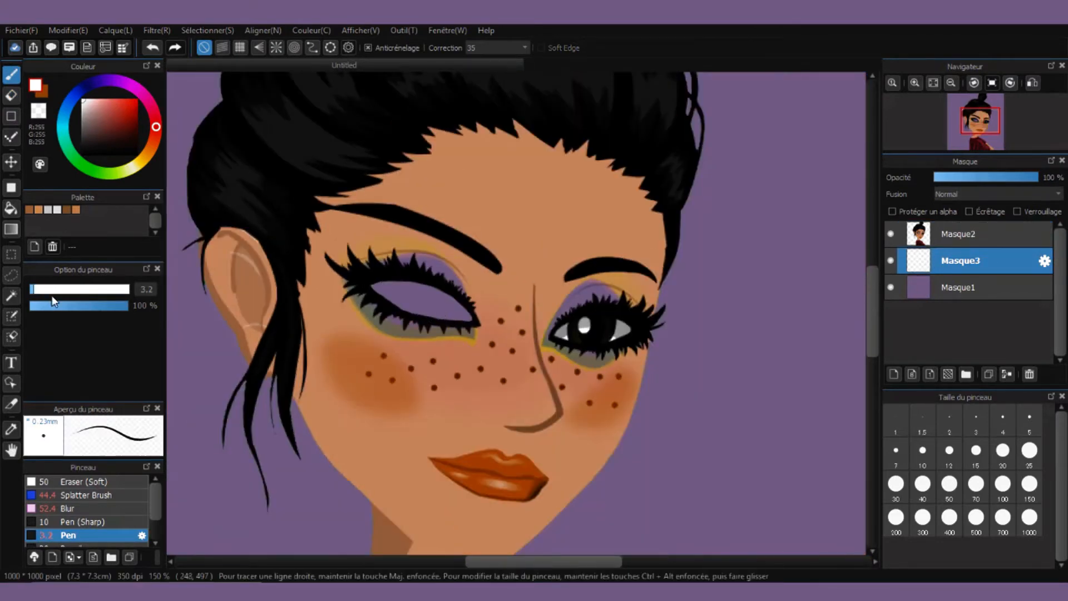
left_click(423, 301)
- Add an empty colour layer above Masque3, and erase the inside of the right eye on Masque2
left_click(893, 374)
scroll(497, 341, "down", 2)
left_click(961, 234)
left_click(12, 95)
scroll(595, 250, "up", 4)
mouse_move(595, 250)
left_mouse_down()
mouse_move(508, 241)
mouse_move(594, 264)
mouse_move(229, 280)
mouse_move(492, 303)
left_mouse_up()
scroll(523, 256, "down", 4)
- Fill the emptied right eye with white on Masque3, using the Pen at size 177
left_click(980, 288)
left_click(11, 74)
left_click(510, 253)
scroll(622, 259, "down", 3)
- Stamp a black circle on Masque4 beside the avatar's head with the Pen at size 177
left_click(940, 261)
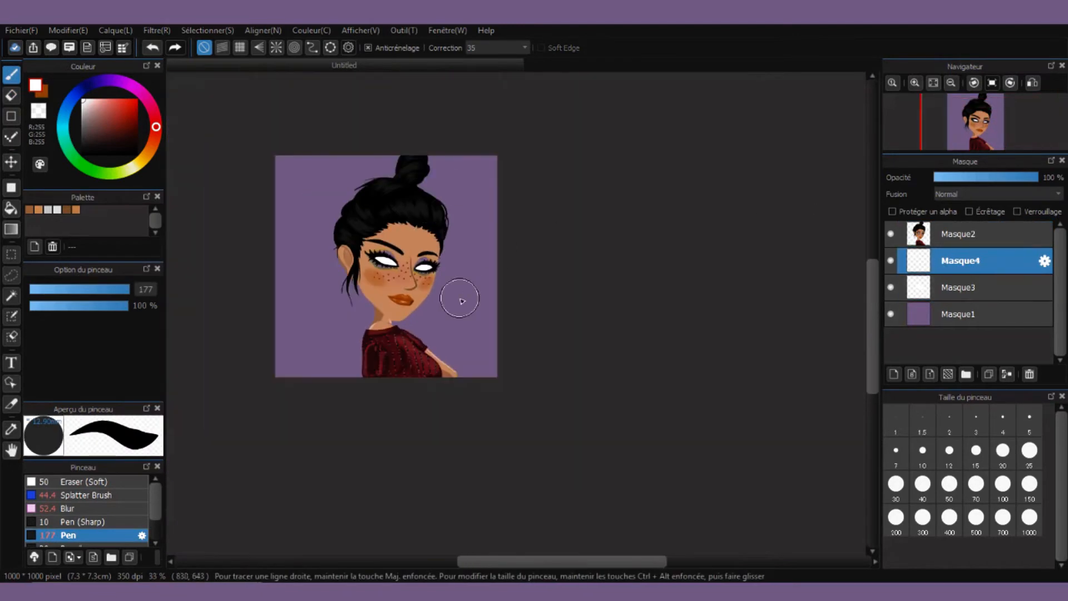
scroll(453, 298, "up", 3)
left_click(253, 287)
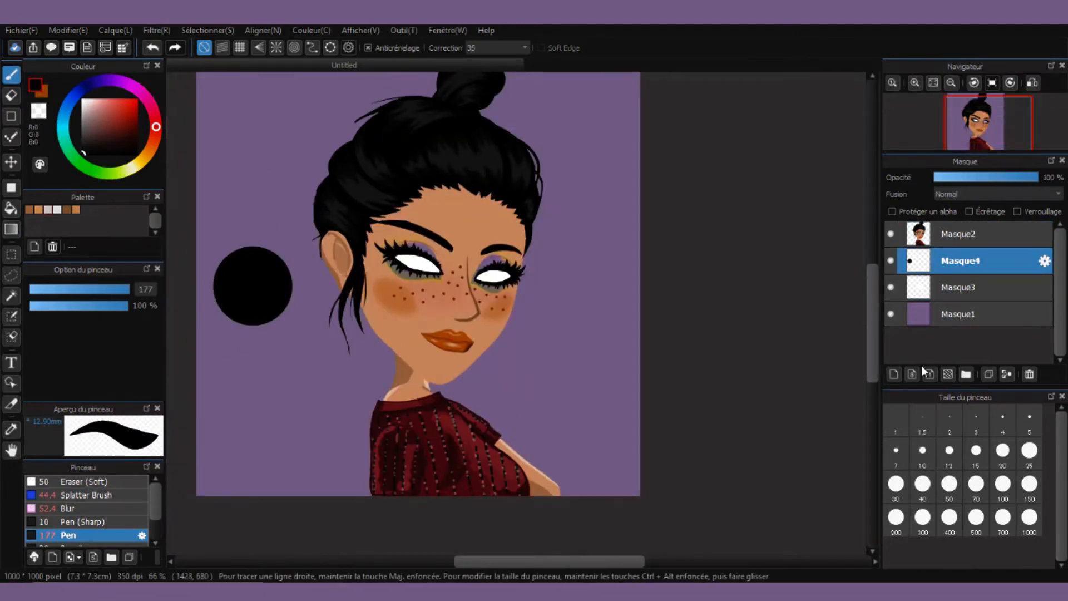
- Lower Masque4's opacity and stamp a smaller black circle at the disc's centre on a new layer above, with the Pen at size 102
left_click(894, 375)
scroll(352, 316, "down", 2)
scroll(293, 301, "up", 2)
scroll(293, 301, "up", 2)
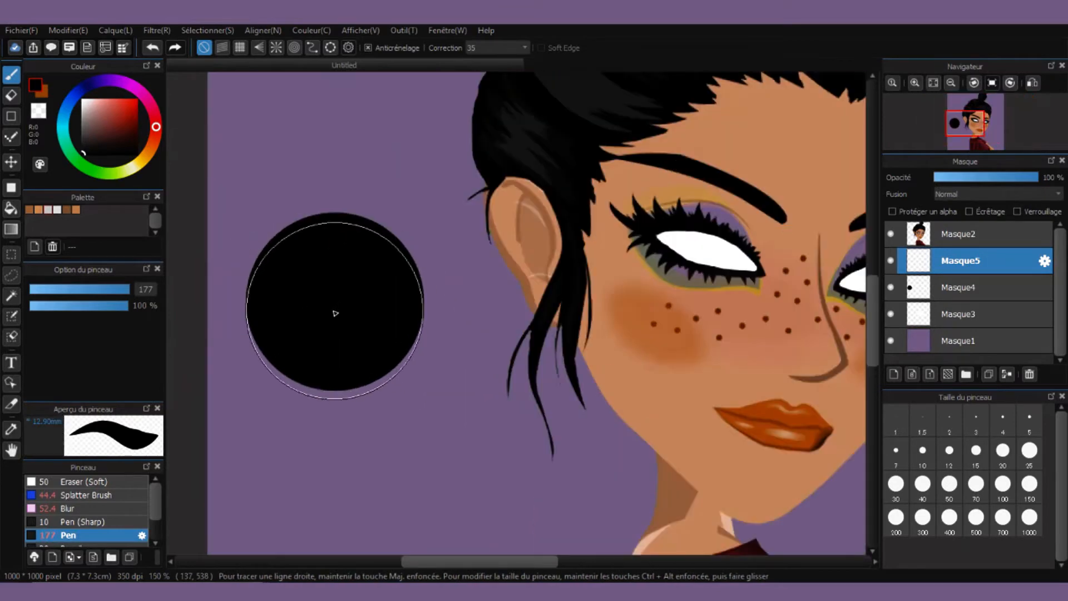
left_click(946, 287)
left_click(1005, 177)
left_click(940, 265)
left_click_drag(44, 290, 118, 285)
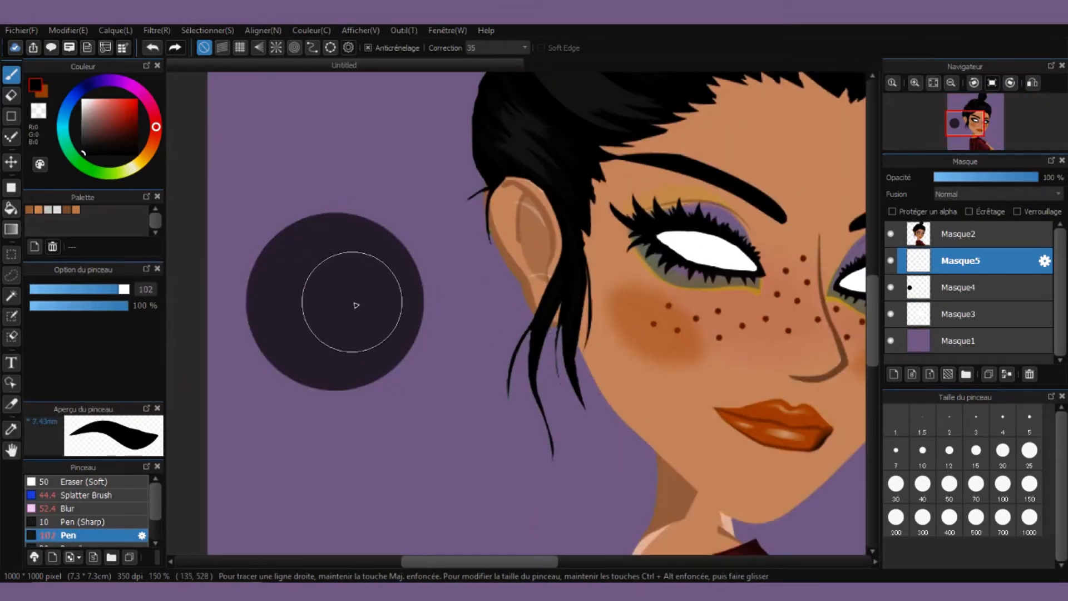
left_click(337, 300)
- Add a layer between Masque5 and Masque4 and stamp a pale yellow circle behind the pupil with the Pen at size 110
key("ctrl+shift+n")
left_click(138, 168)
left_click(136, 101)
left_click_drag(120, 290, 124, 294)
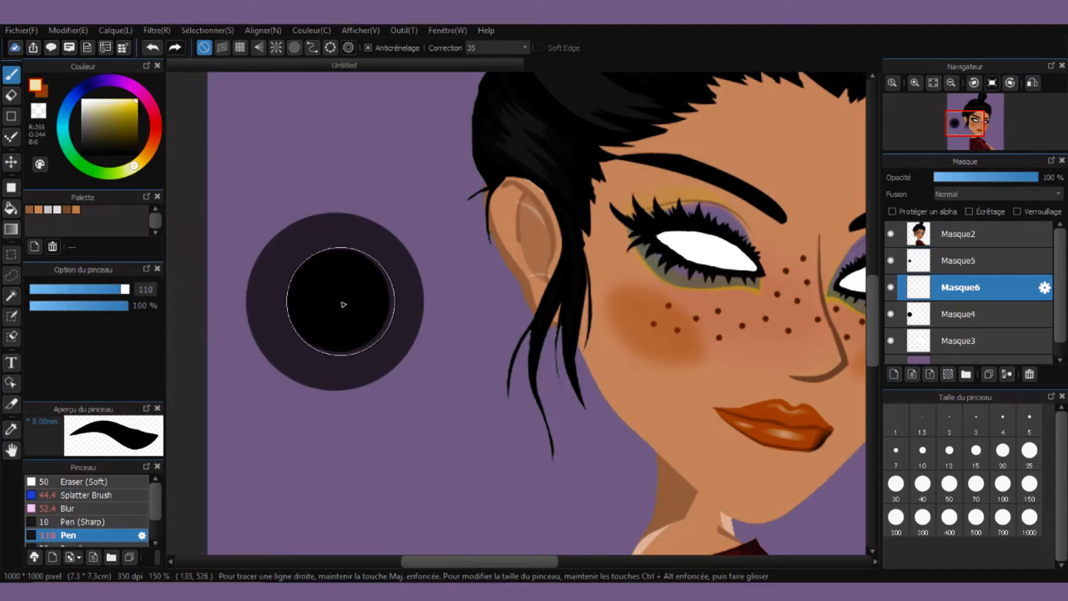
left_click(337, 301)
- Set the yellow circle layer's blending mode to Addition and soften it with a Gaussian blur
left_click(989, 194)
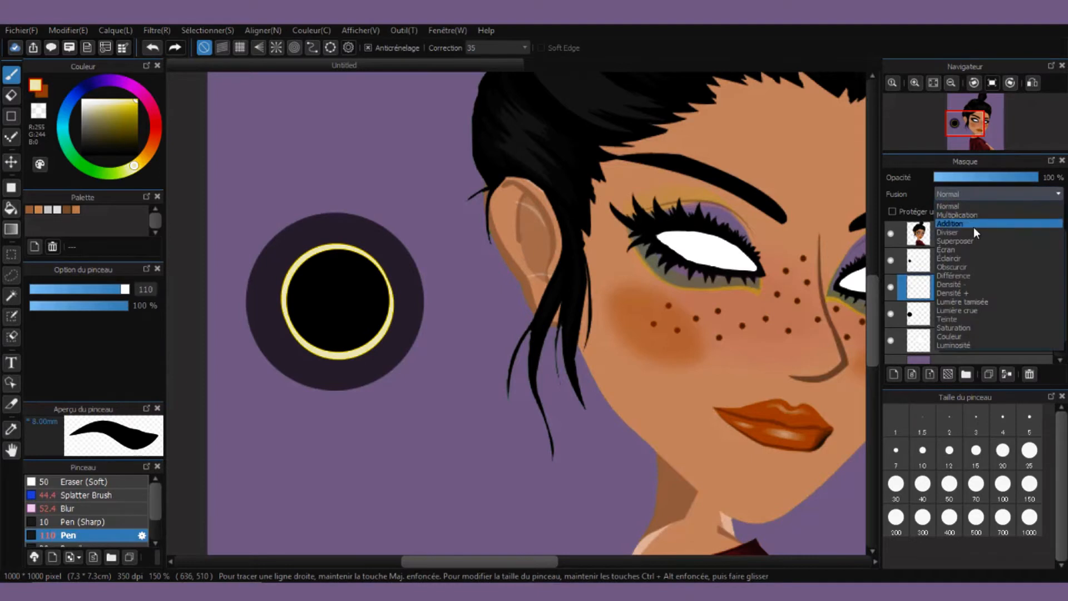
left_click(974, 224)
scroll(367, 149, "up", 1)
left_click(215, 139)
left_click(816, 203)
- Restore Masque4's opacity to 100 % and clip the yellow glow layer Masque6 to it
left_click(960, 314)
scroll(623, 309, "down", 3)
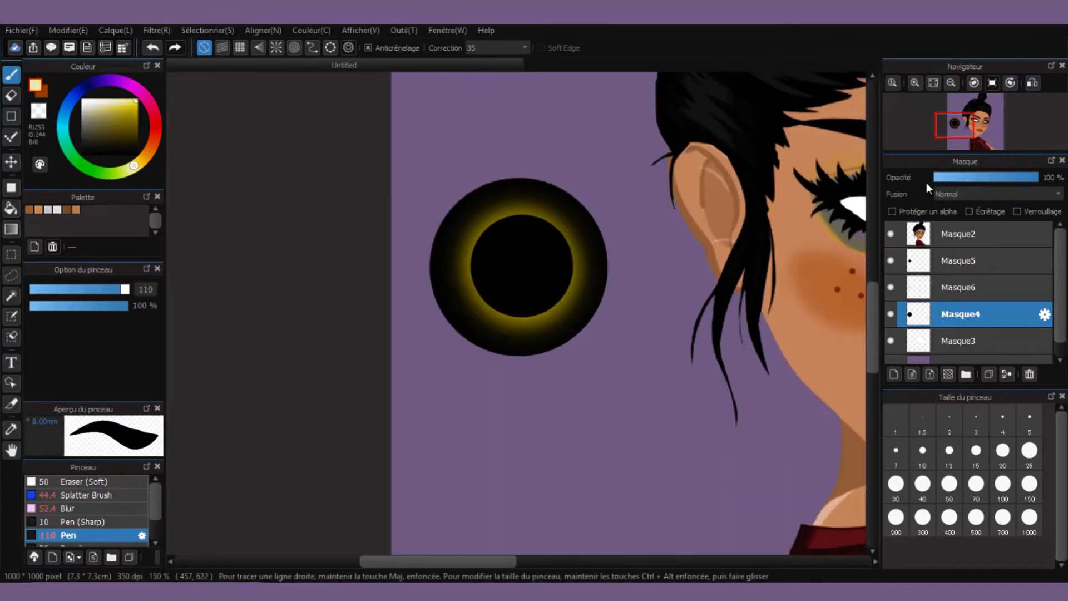
scroll(623, 309, "down", 3)
left_click(960, 287)
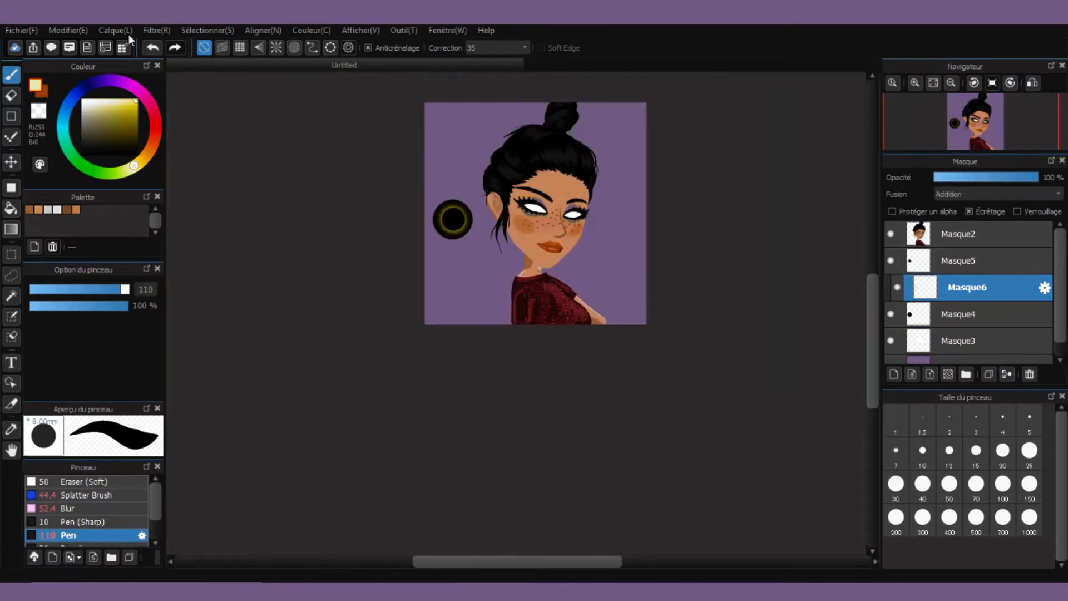
left_click(207, 30)
left_click(208, 139)
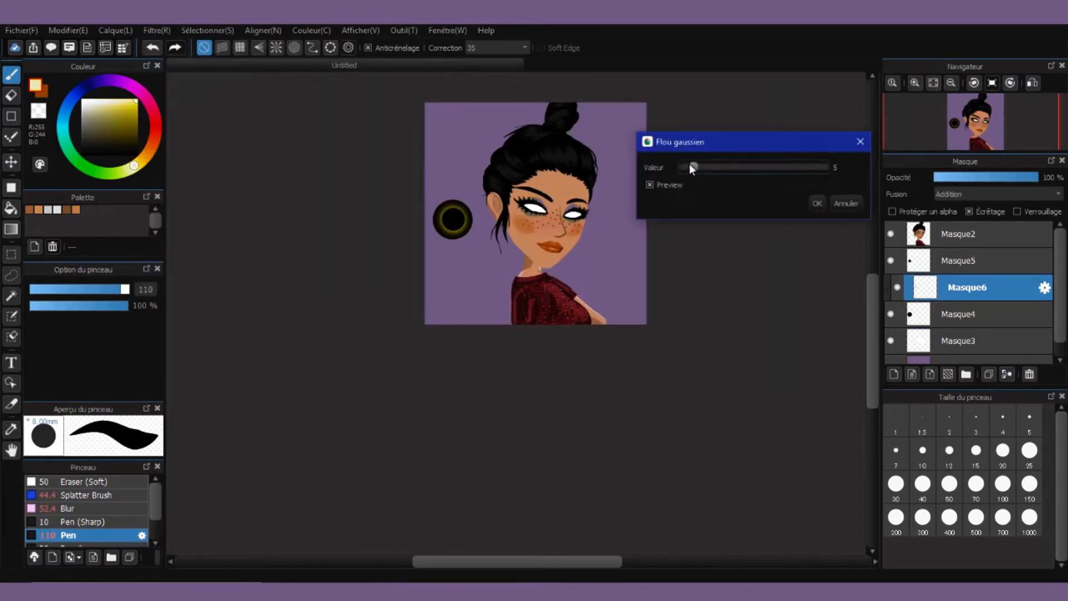
left_click(846, 203)
- Reduce the opacity of the yellow glow layer Masque6 to 60 %
scroll(445, 238, "up", 5)
left_click_drag(1029, 177, 975, 176)
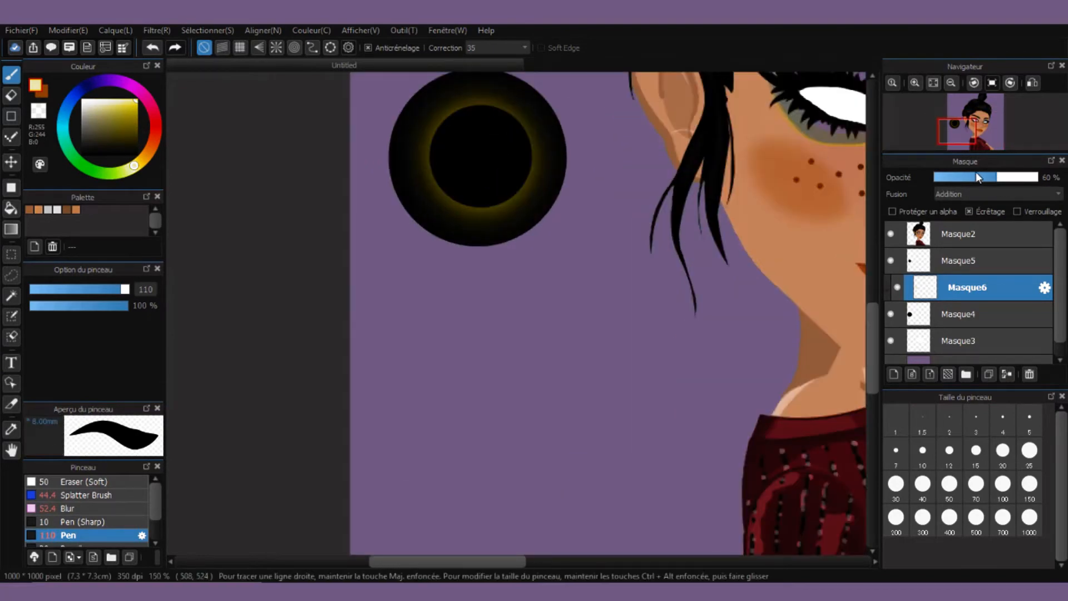
scroll(522, 263, "down", 3)
scroll(473, 198, "up", 3)
- Merge the glow layer Masque6 and the pupil layer Masque5 down into Masque4
left_click(1007, 374)
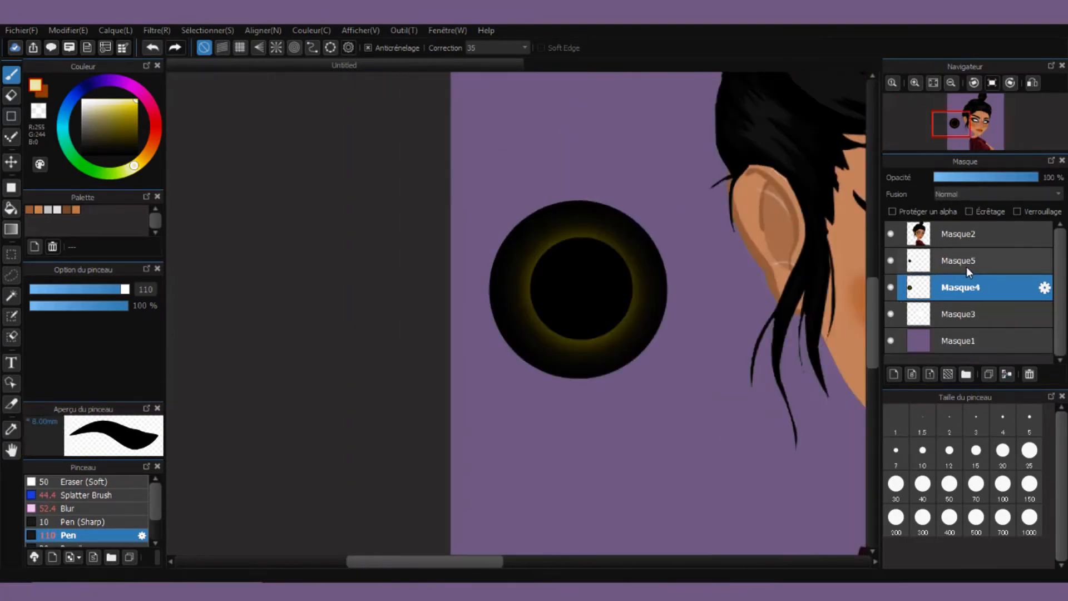
left_click(968, 265)
left_click(1007, 373)
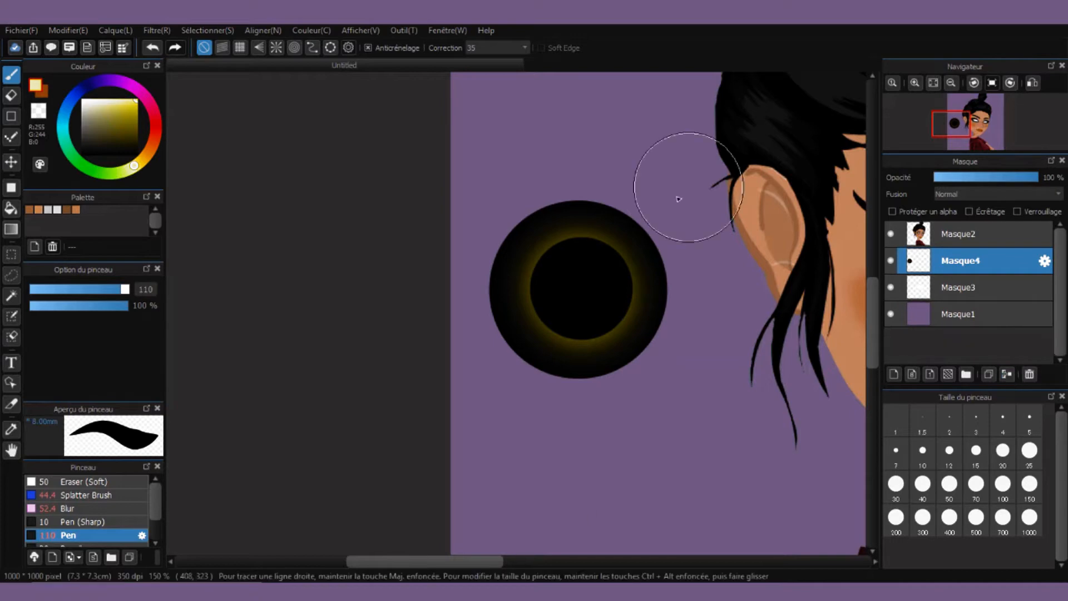
scroll(384, 223, "down", 3)
scroll(384, 222, "up", 3)
scroll(270, 272, "down", 3)
- Add a layer above Masque4 and paint black along the inner edges of both eyes with the Pen at size 21
left_click(1010, 243)
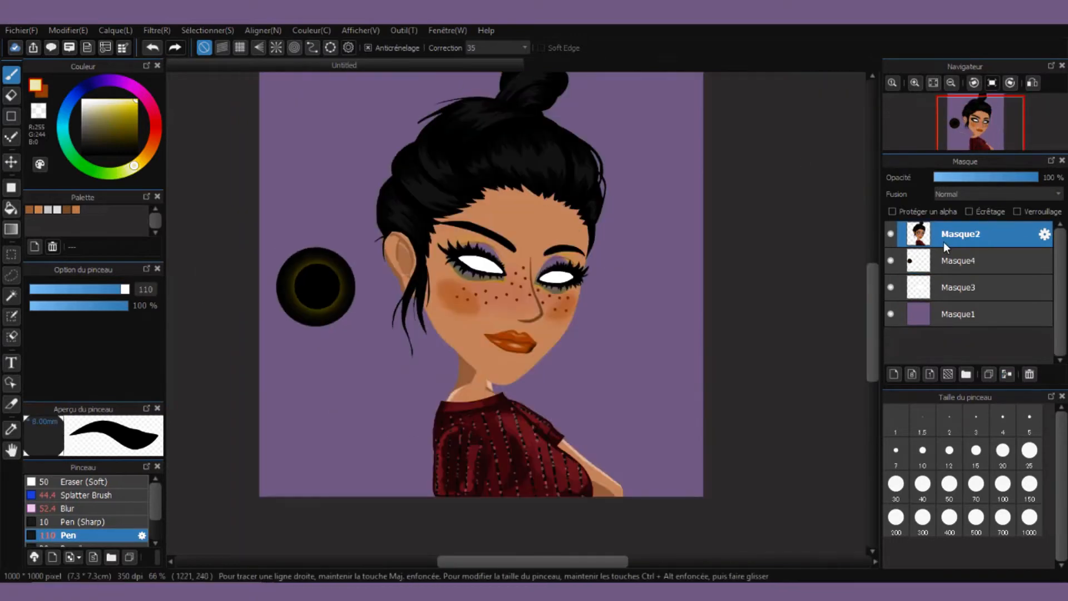
left_click(1005, 259)
left_click(894, 374)
scroll(493, 237, "up", 4)
left_click(83, 154)
left_click(64, 289)
left_click(73, 289)
mouse_move(291, 262)
left_mouse_down()
mouse_move(451, 285)
mouse_move(534, 362)
left_mouse_up()
mouse_move(286, 294)
left_mouse_down()
mouse_move(383, 345)
mouse_move(500, 356)
left_mouse_up()
mouse_move(650, 372)
left_mouse_down()
mouse_move(680, 348)
mouse_move(842, 351)
left_mouse_up()
left_click(152, 48)
left_click_drag(691, 411, 801, 392)
- Touch up the edges of the eye openings on Masque2 with the Eraser at size 6.1
left_click(995, 234)
scroll(279, 305, "up", 3)
key("e")
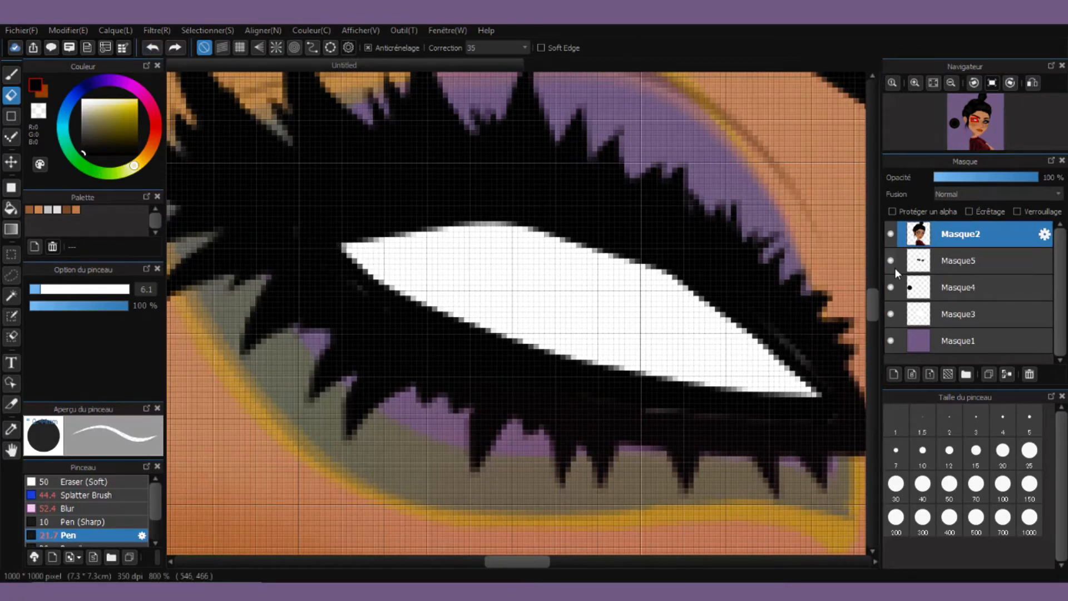
scroll(545, 345, "down", 4)
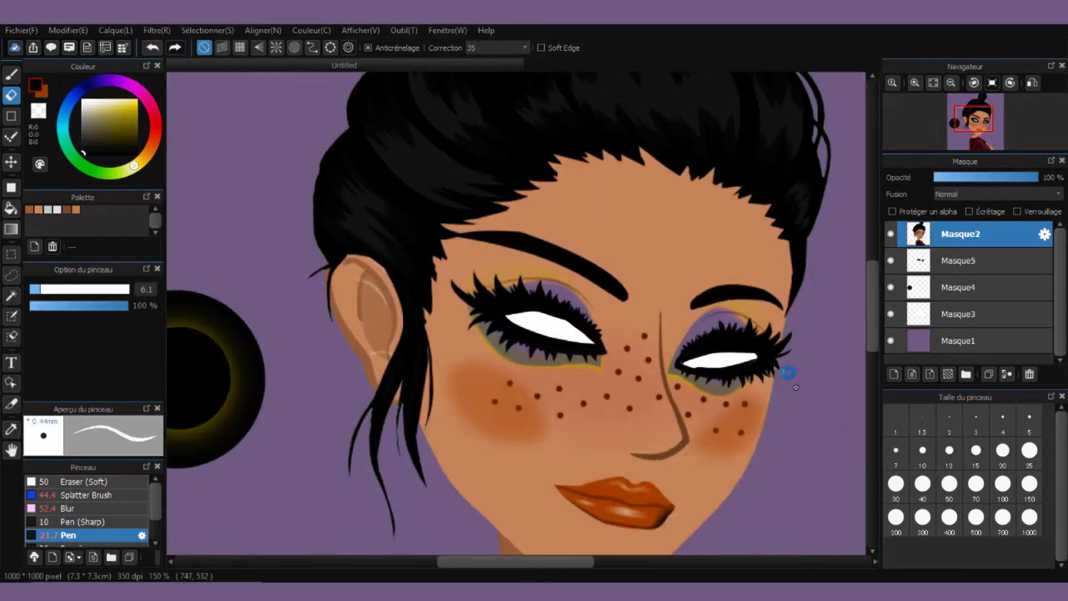
scroll(793, 376, "up", 6)
left_click_drag(668, 325, 689, 243)
scroll(689, 243, "down", 5)
scroll(666, 242, "up", 4)
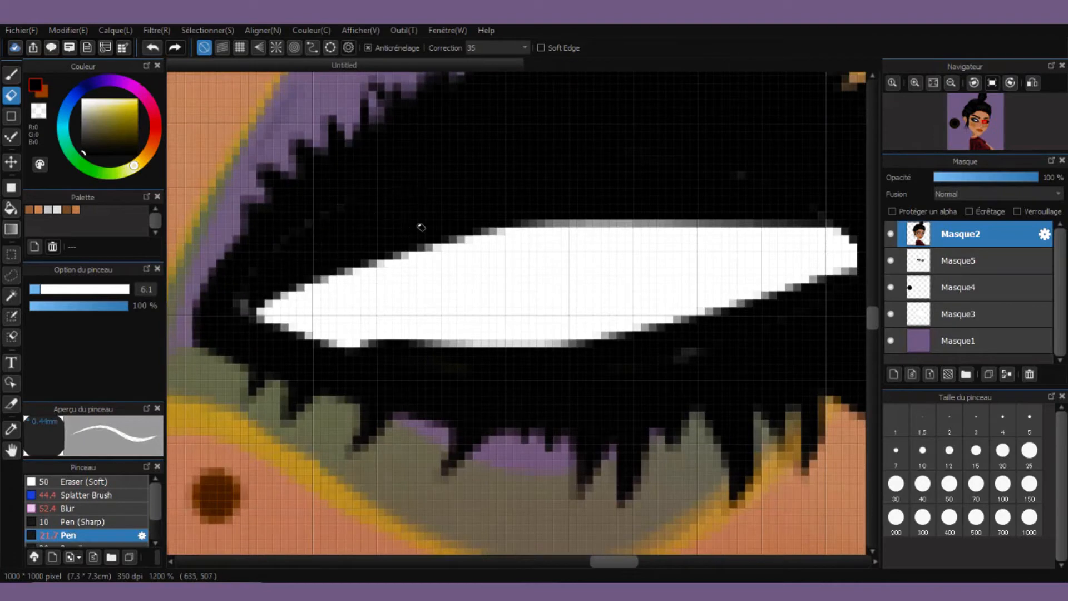
scroll(398, 209, "down", 5)
left_click(207, 30)
- Make Masque5 the active layer and paint more black along the left eye's inner edge with the Pen at size 21
left_click(939, 260)
scroll(350, 195, "up", 5)
key("b")
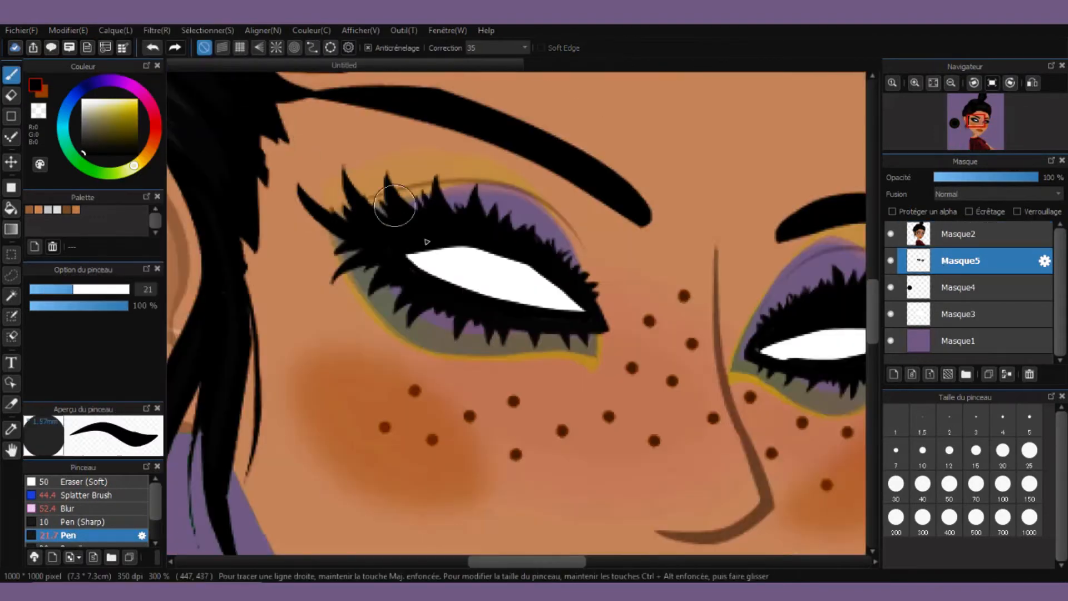
scroll(367, 284, "down", 5)
scroll(484, 304, "up", 4)
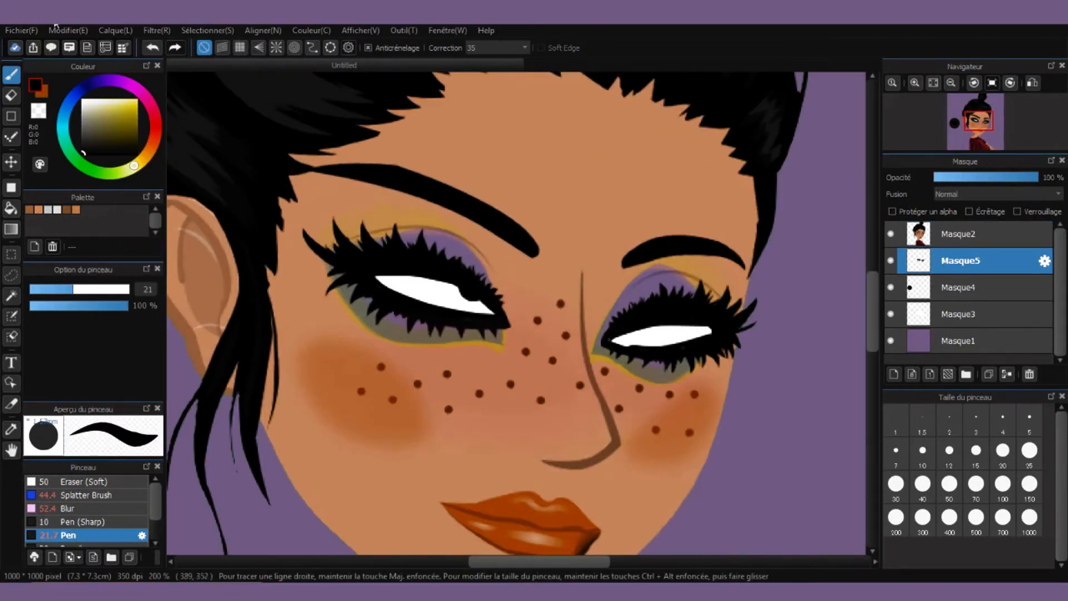
left_click(156, 30)
left_click(184, 60)
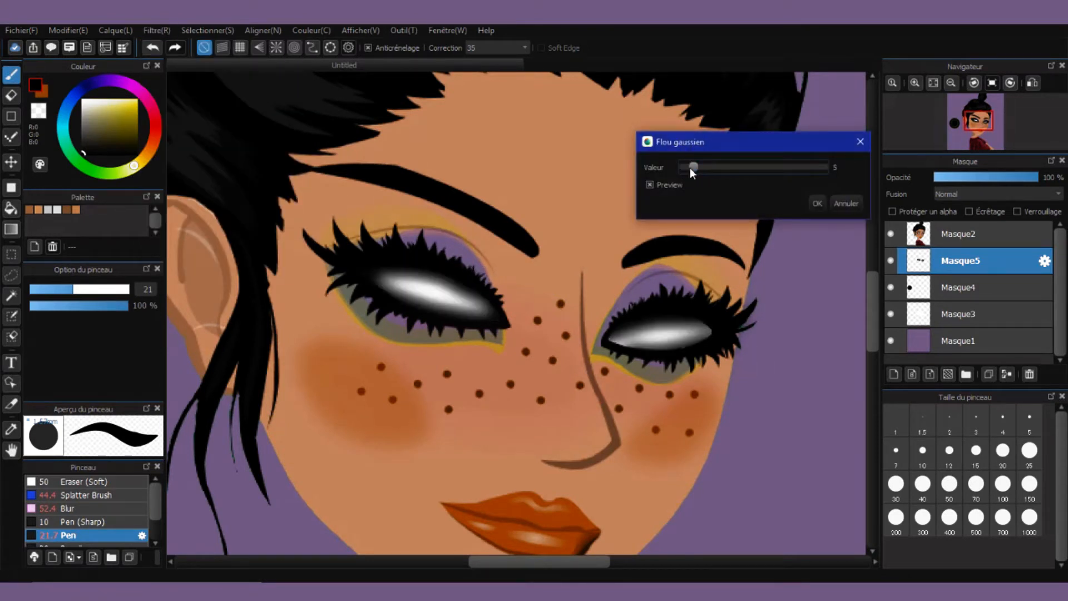
left_click(846, 203)
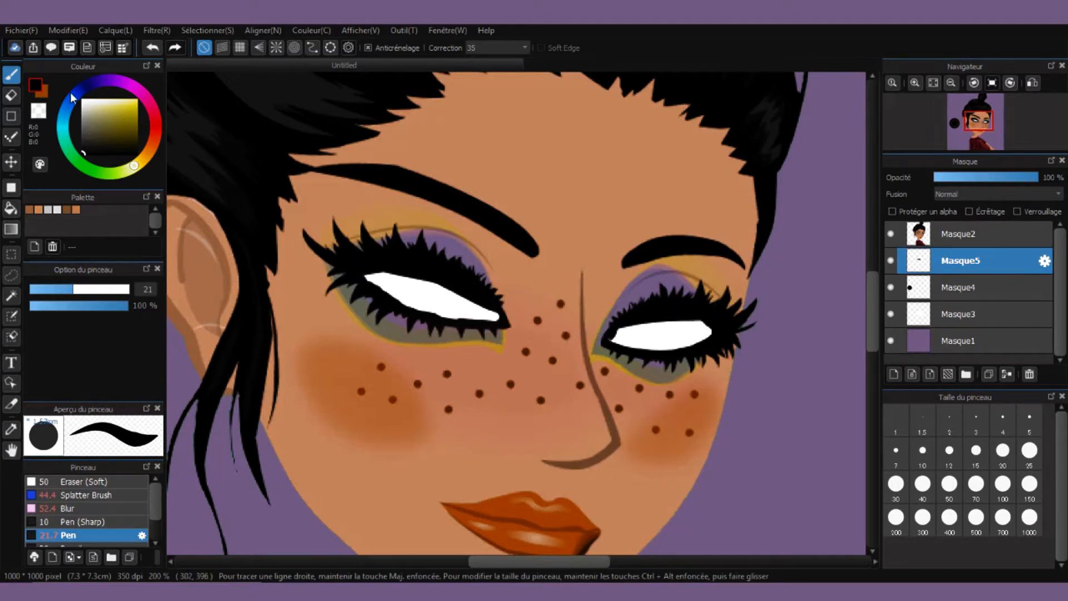
- Apply a Gaussian blur of 4 to the black eye shading on Masque5
left_click(156, 30)
left_click(202, 143)
left_click_drag(717, 167, 693, 173)
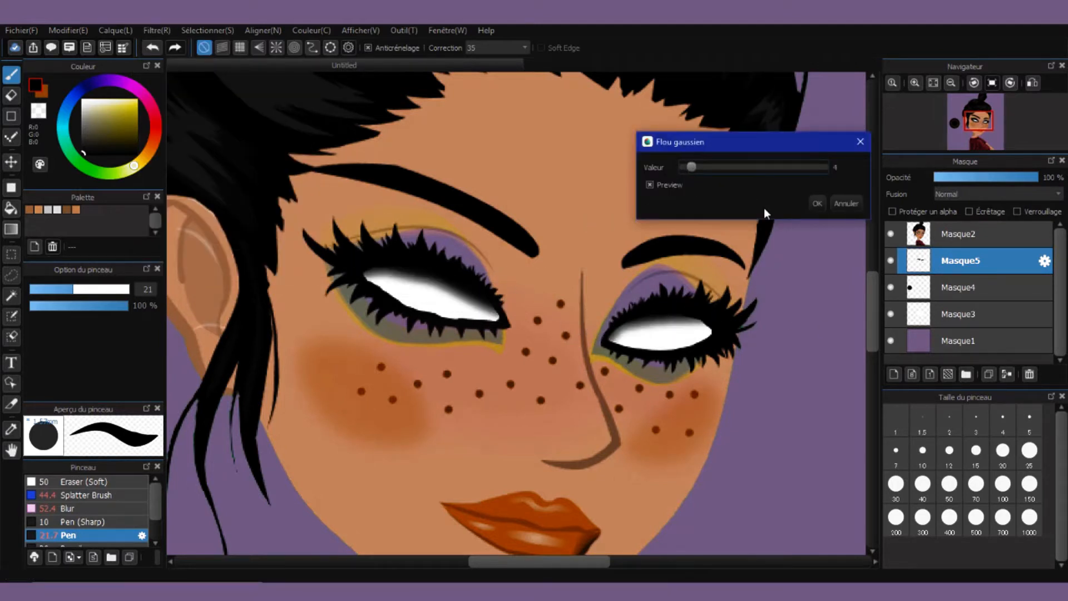
left_click(816, 204)
- Darken the eye whites on Masque3 with the Hue/Saturation/Luminosity adjustment, and make Masque4 the active layer
left_click(968, 314)
left_click(156, 30)
left_click(301, 107)
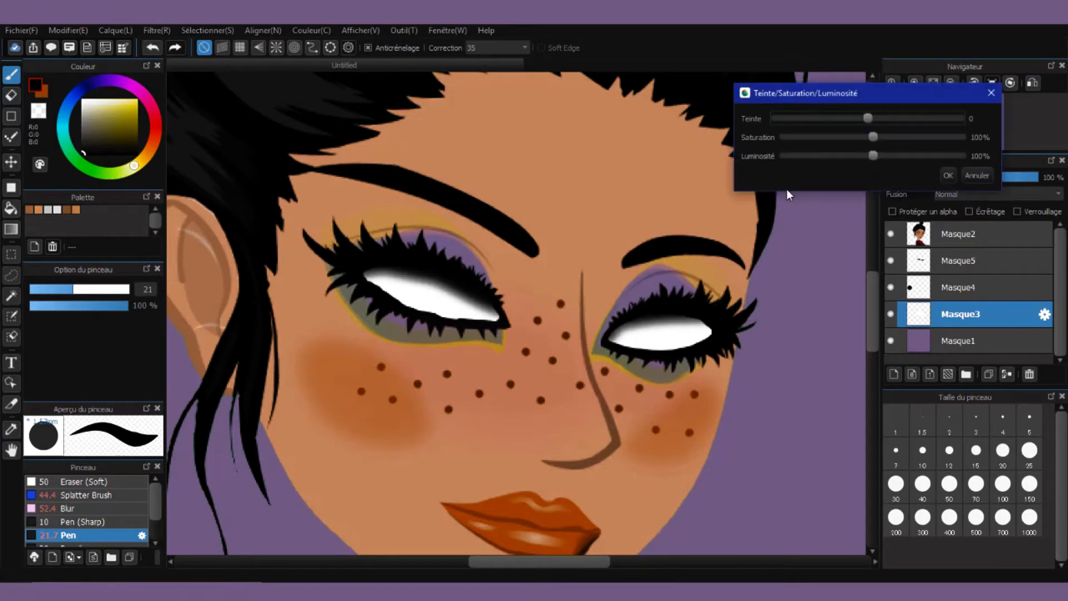
left_click(948, 175)
left_click(968, 287)
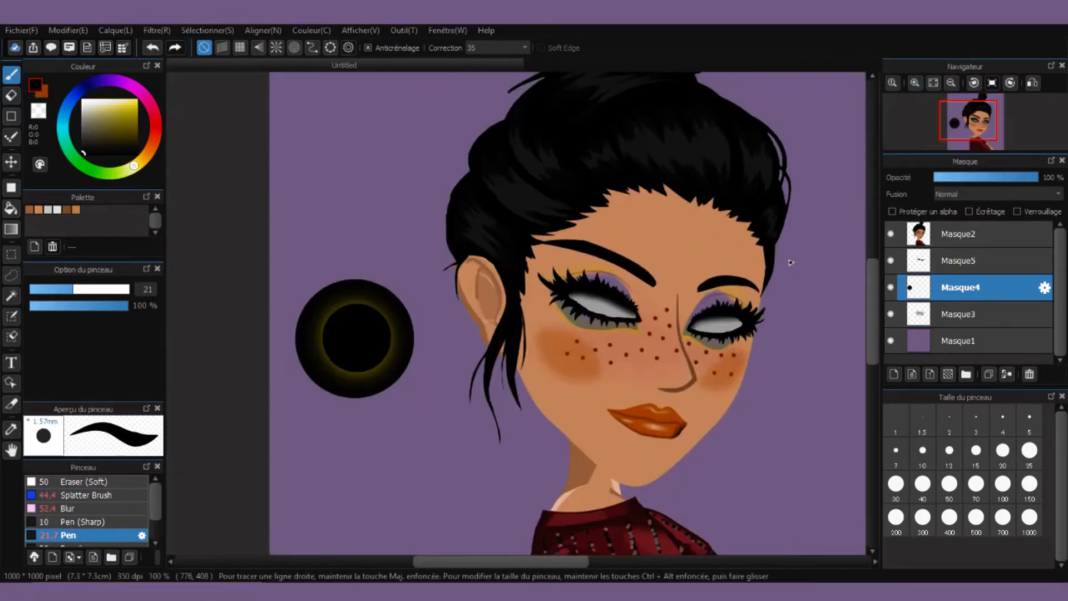
key("ctrl+t")
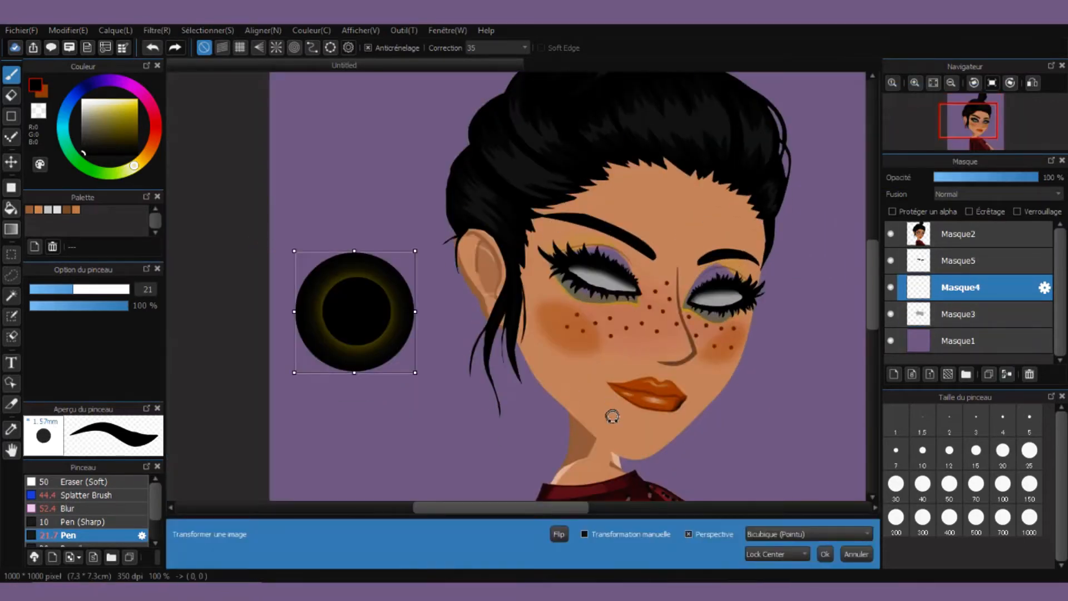
mouse_move(328, 330)
left_mouse_down()
mouse_move(450, 298)
mouse_move(348, 324)
left_mouse_up()
left_click(856, 554)
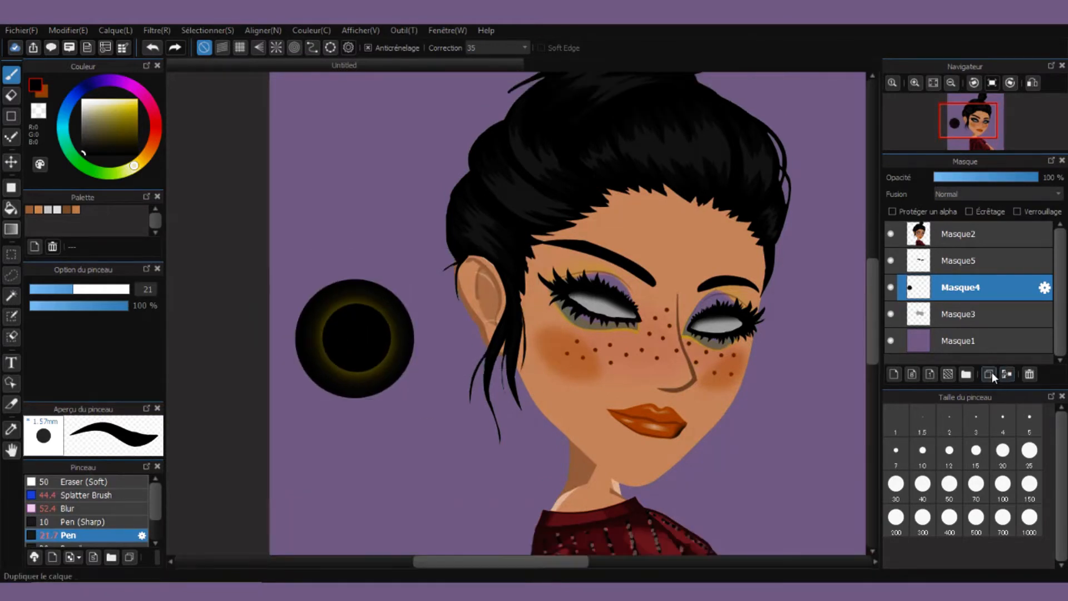
- Duplicate the iris layer Masque4, then scale the copy down and place it inside the left eye
left_click(989, 374)
key("ctrl+t")
left_click_drag(401, 309, 631, 267)
scroll(598, 251, "down", 1)
scroll(598, 251, "up", 1)
left_click_drag(643, 211, 602, 287)
left_click_drag(619, 251, 622, 255)
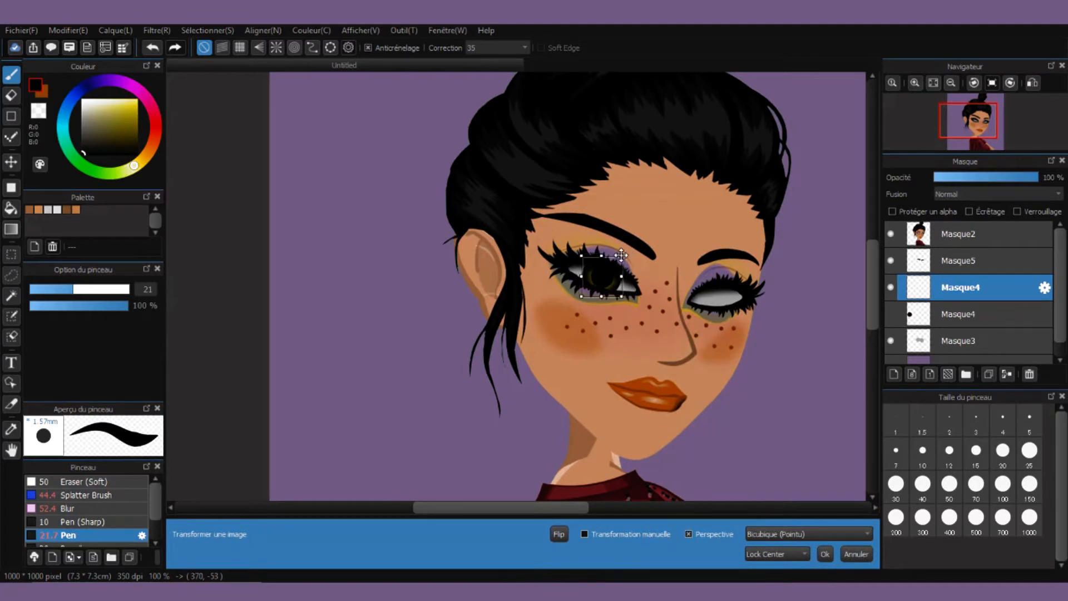
left_click(825, 554)
- Show the remaining iris layer Masque4, scale it down with the transform, and place it inside the right eye
left_click(893, 315)
left_click(907, 315)
key("ctrl+t")
left_click_drag(404, 301, 821, 300)
left_click_drag(700, 245, 729, 291)
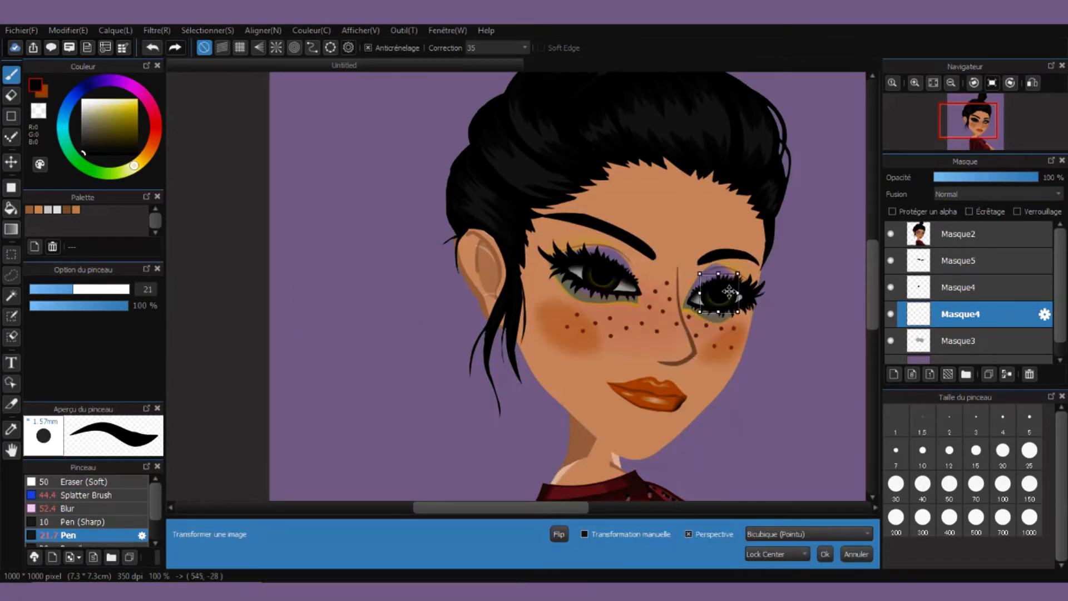
left_click(825, 554)
- Add a new layer directly below Masque2 and set the Pen to white at size 7.4
scroll(446, 337, "down", 3)
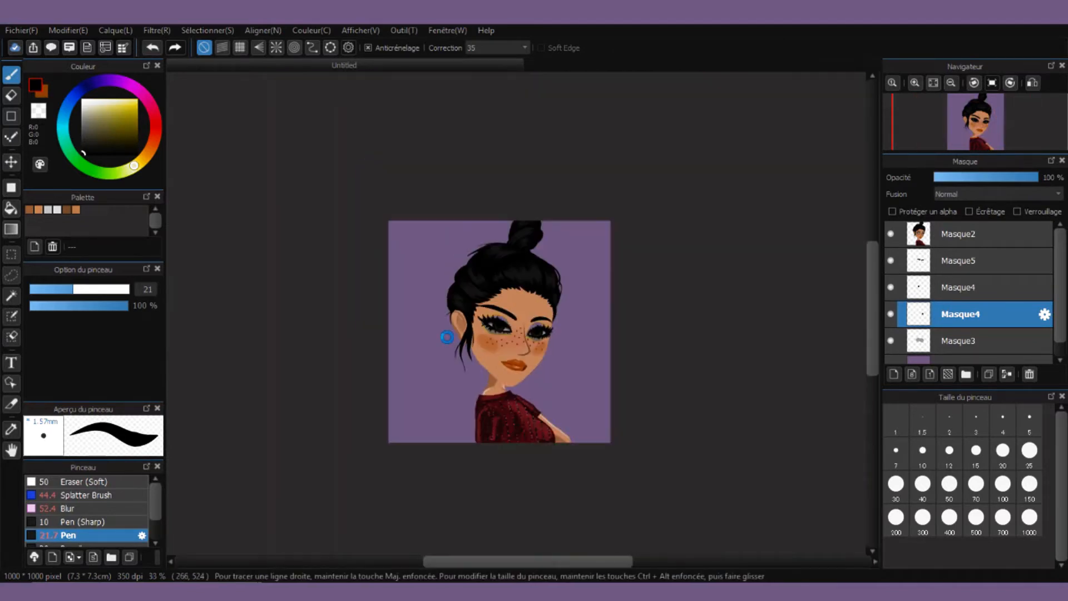
scroll(556, 347, "up", 5)
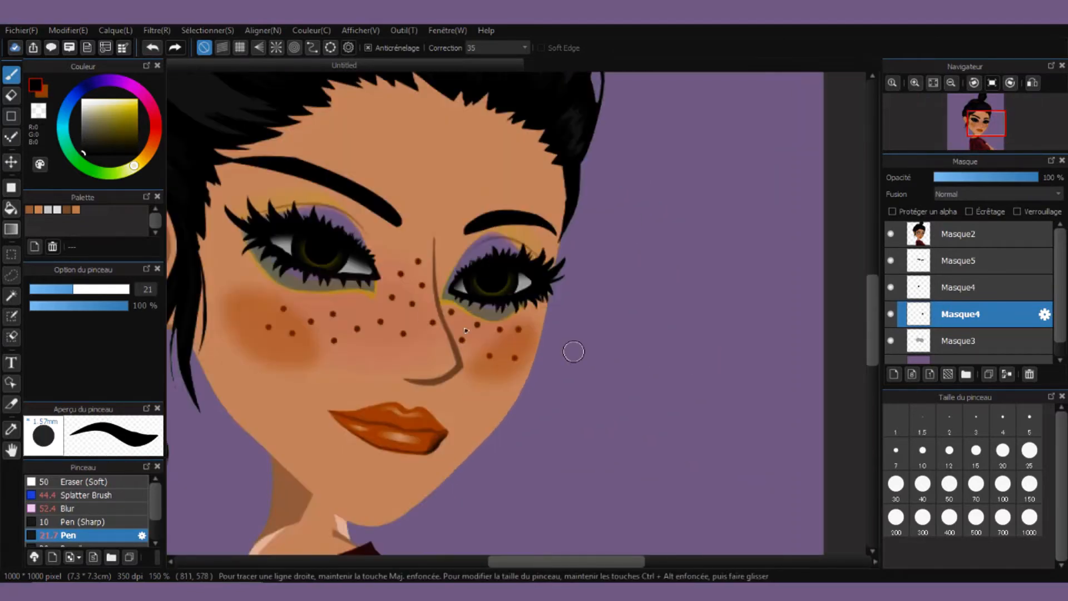
scroll(241, 266, "up", 2)
left_click(297, 135, "ctrl")
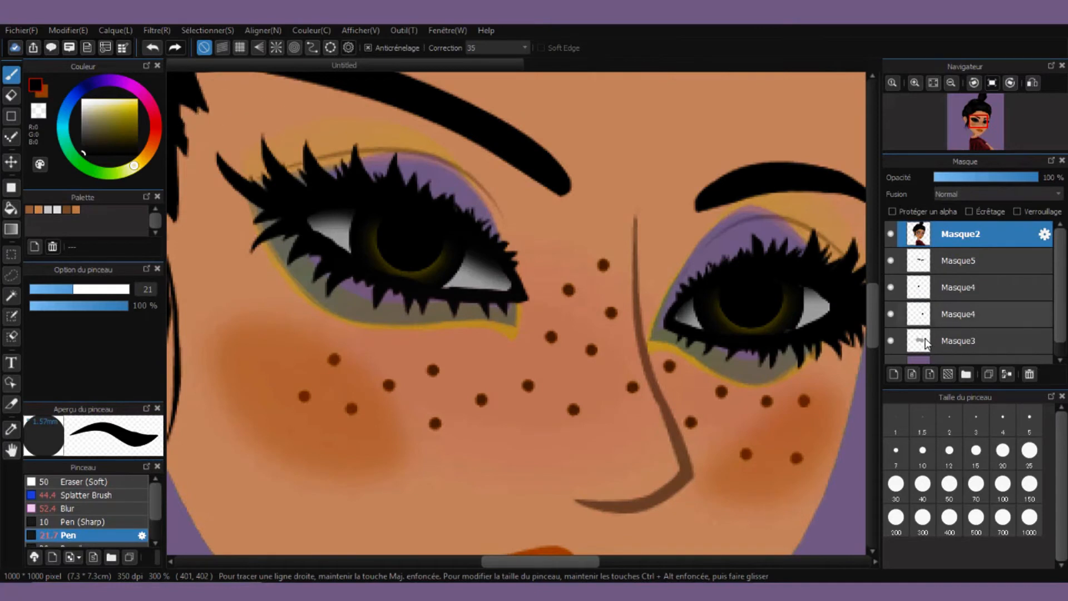
left_click(894, 374)
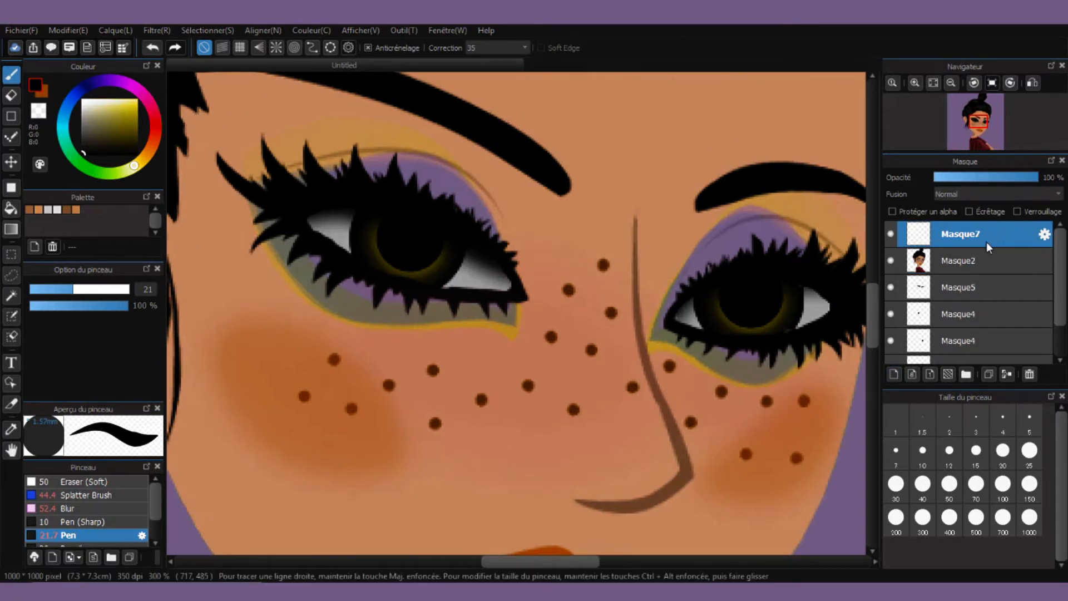
left_click_drag(985, 238, 970, 285)
left_click(83, 102)
left_click_drag(55, 291, 43, 290)
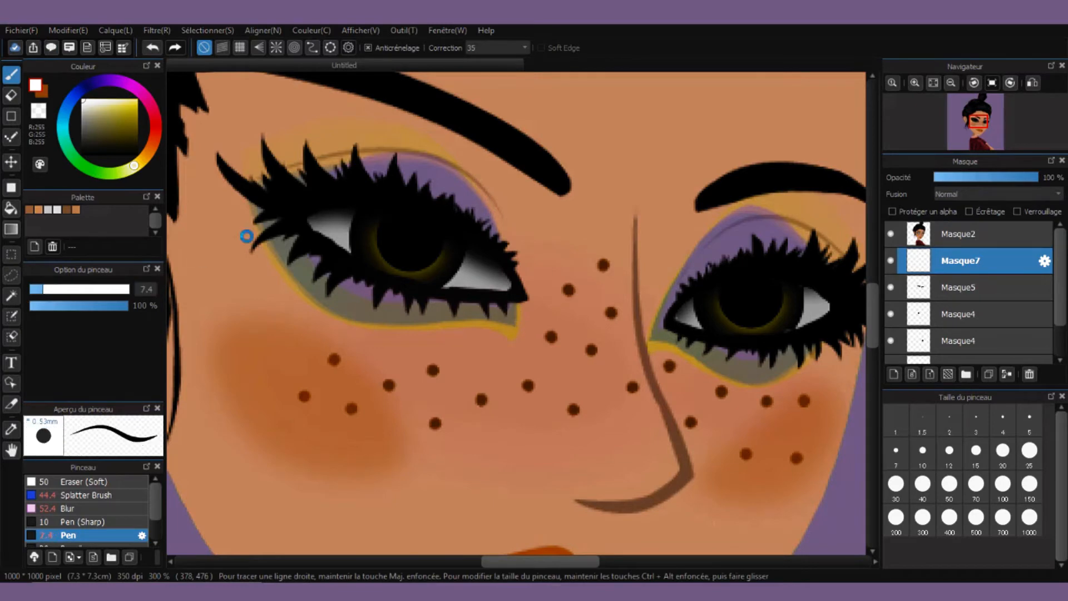
- Paint small white light reflections on both irises, one near the upper edge and one lower on the opposite side
scroll(223, 237, "up", 2)
left_click_drag(634, 232, 620, 257)
left_click_drag(504, 233, 499, 239)
scroll(473, 241, "down", 2)
mouse_move(695, 289)
left_mouse_down()
mouse_move(486, 275)
mouse_move(279, 293)
left_mouse_up()
scroll(460, 298, "up", 4)
left_click_drag(460, 299, 494, 283)
left_click(239, 393)
scroll(507, 312, "down", 6)
scroll(507, 317, "up", 5)
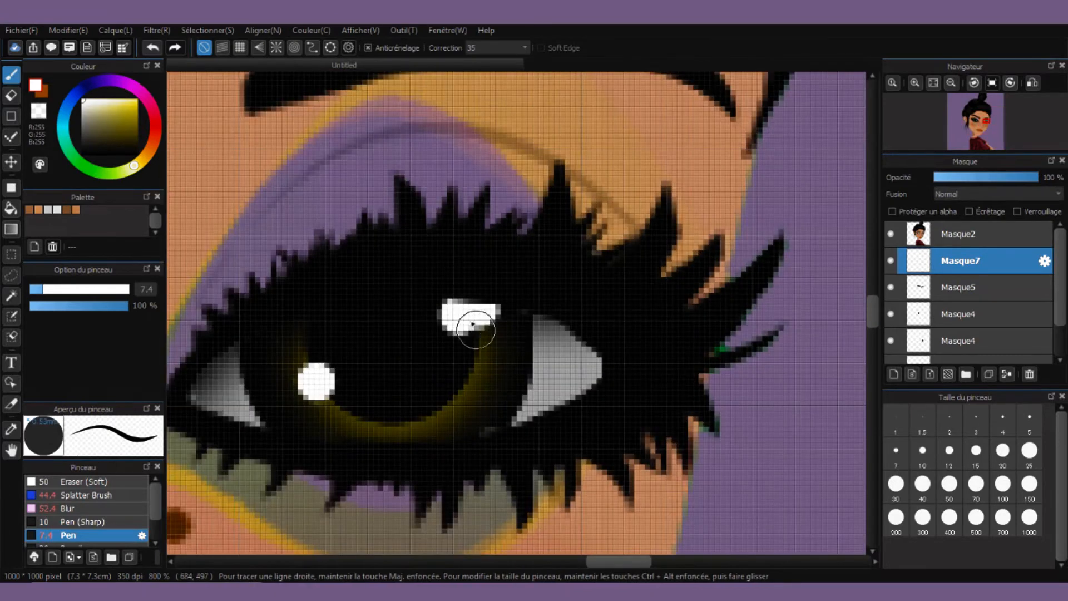
left_click(451, 323)
scroll(374, 310, "down", 8)
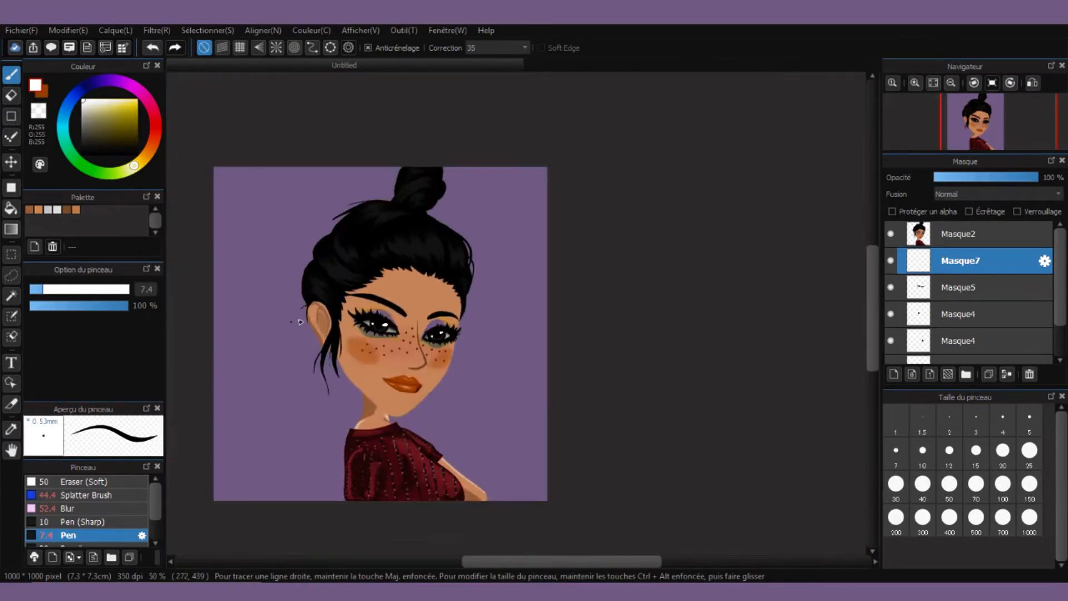
- Apply a Gaussian blur of 3 to the white reflections and move their layer below Masque5
scroll(288, 326, "up", 3)
left_click(158, 31)
left_click(226, 138)
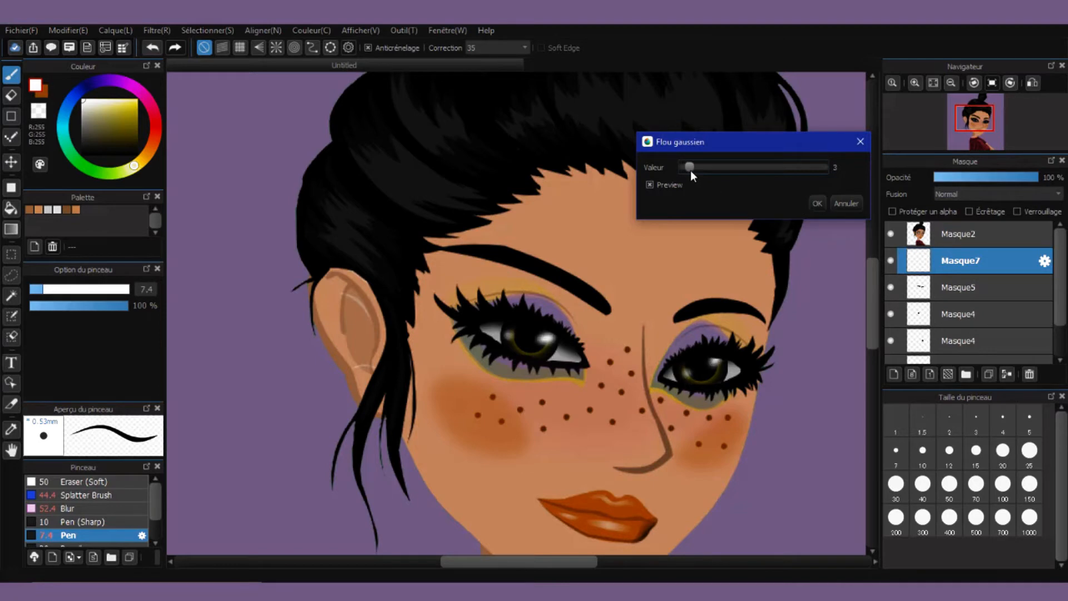
left_click(816, 202)
scroll(539, 285, "down", 4)
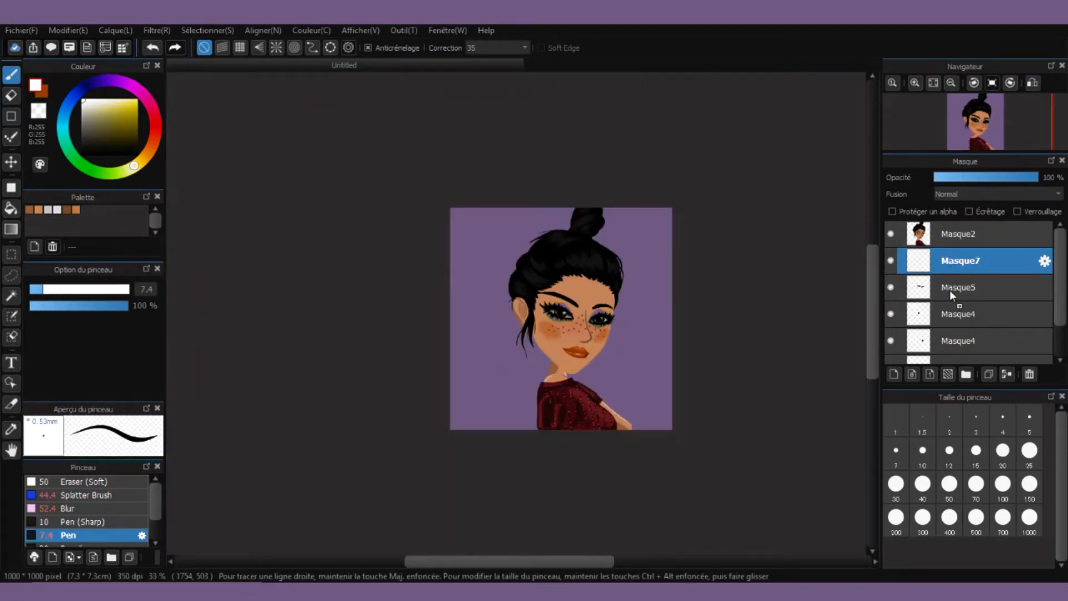
left_click_drag(951, 287, 952, 291)
scroll(567, 339, "up", 3)
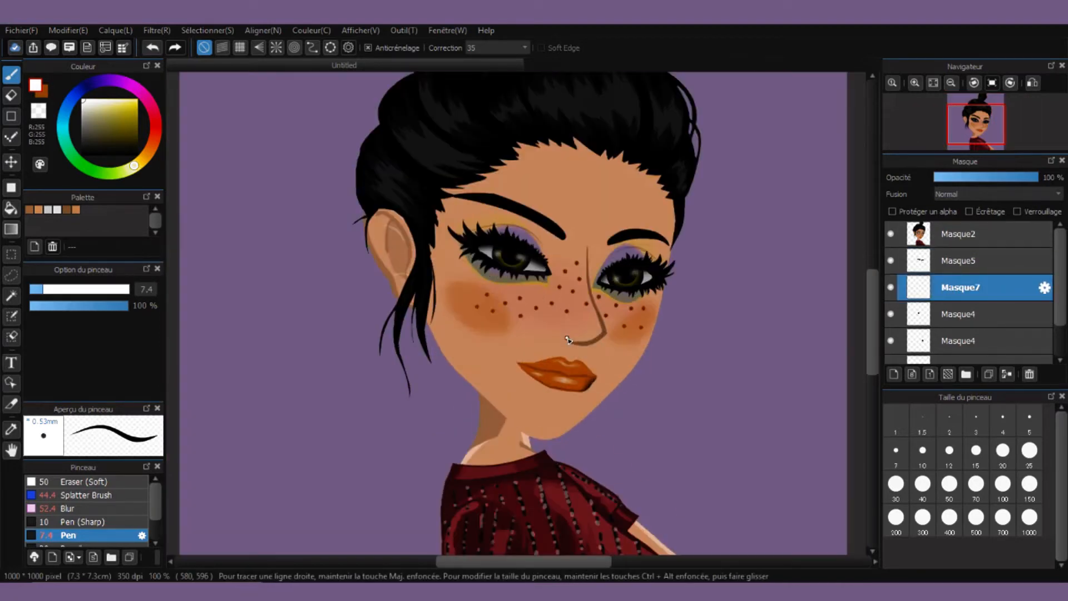
- Merge the portrait layer Masque2 down through all the eye layers into Masque3, keeping the purple Masque1 background separate
left_click(954, 239)
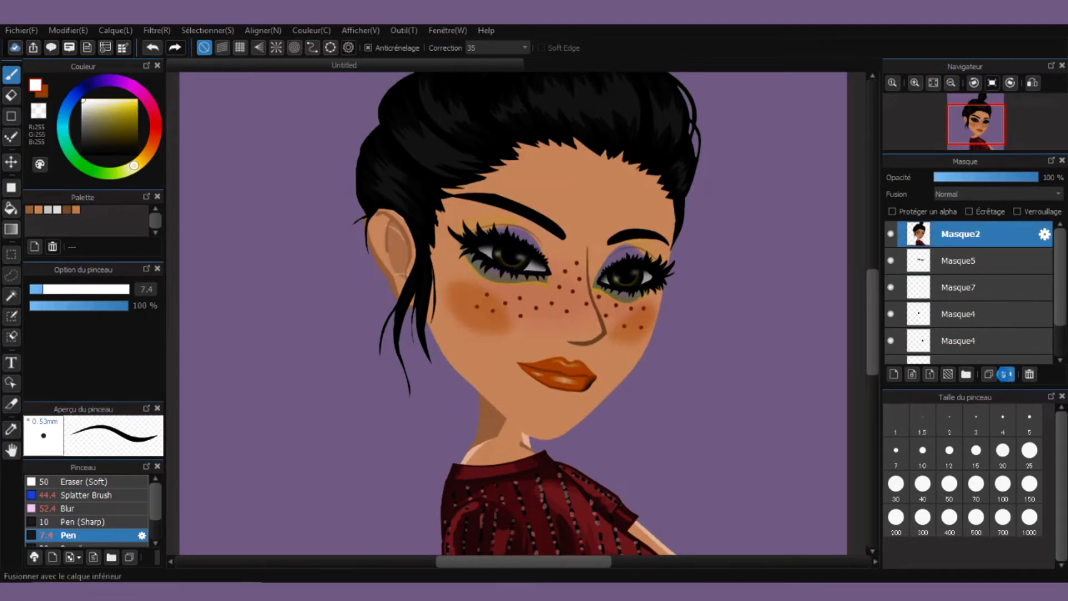
left_click(1005, 374)
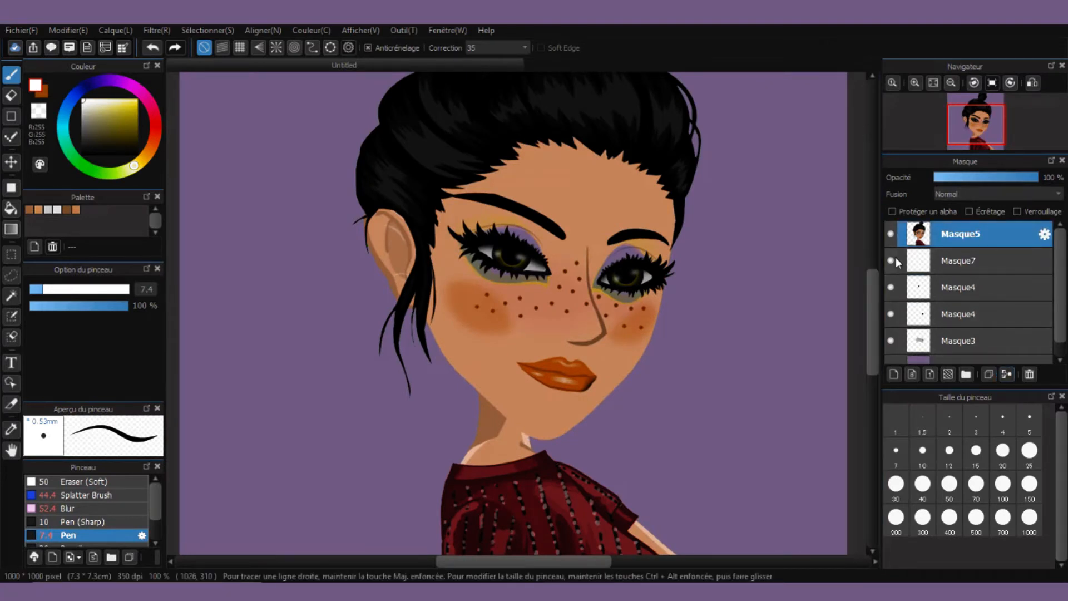
left_click(1012, 373)
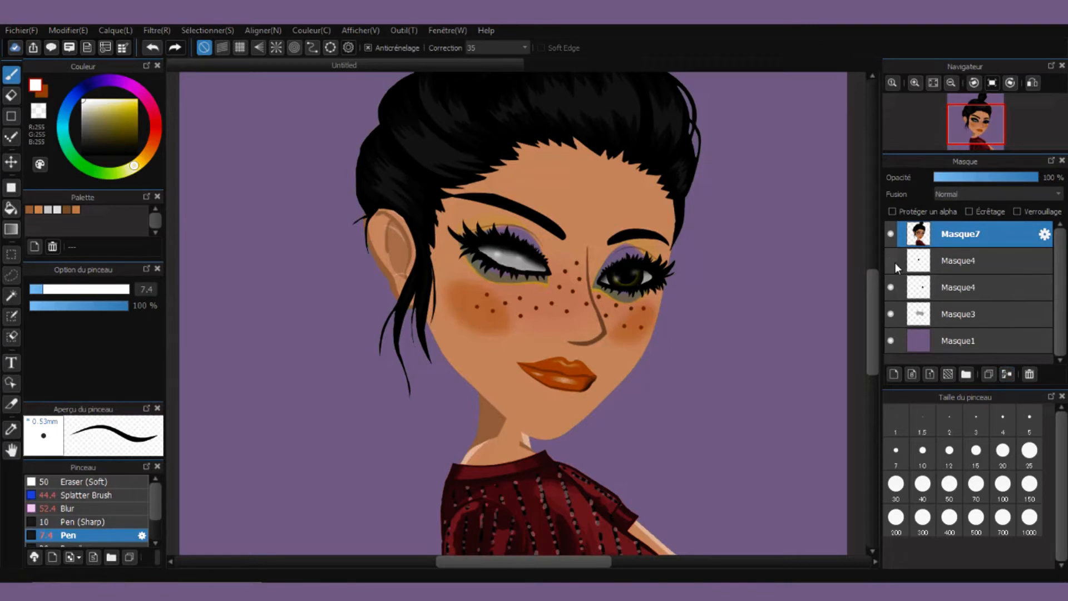
left_click(1009, 377)
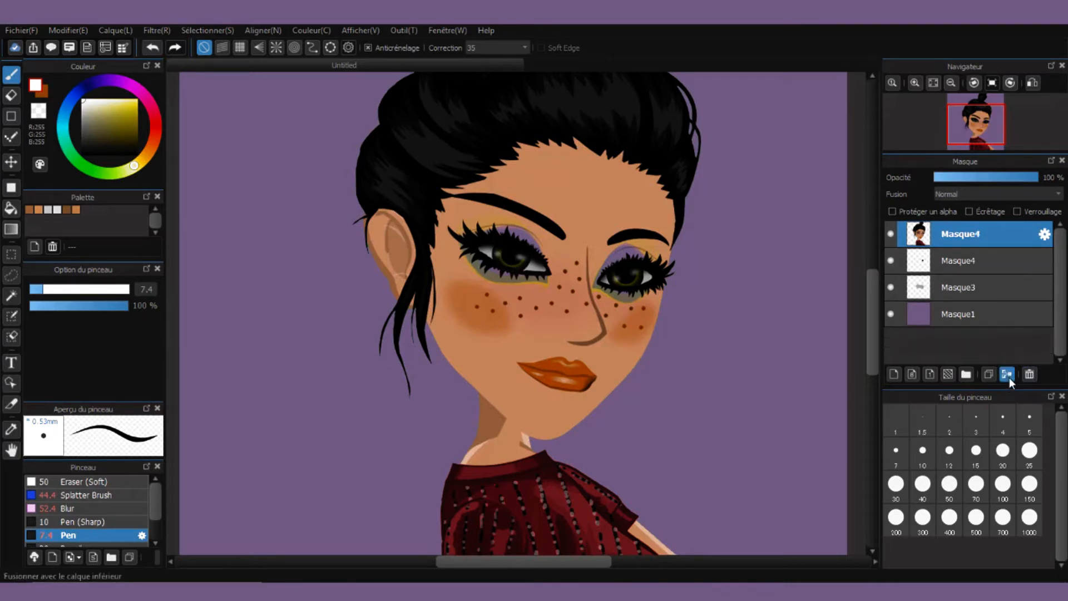
left_click(1009, 377)
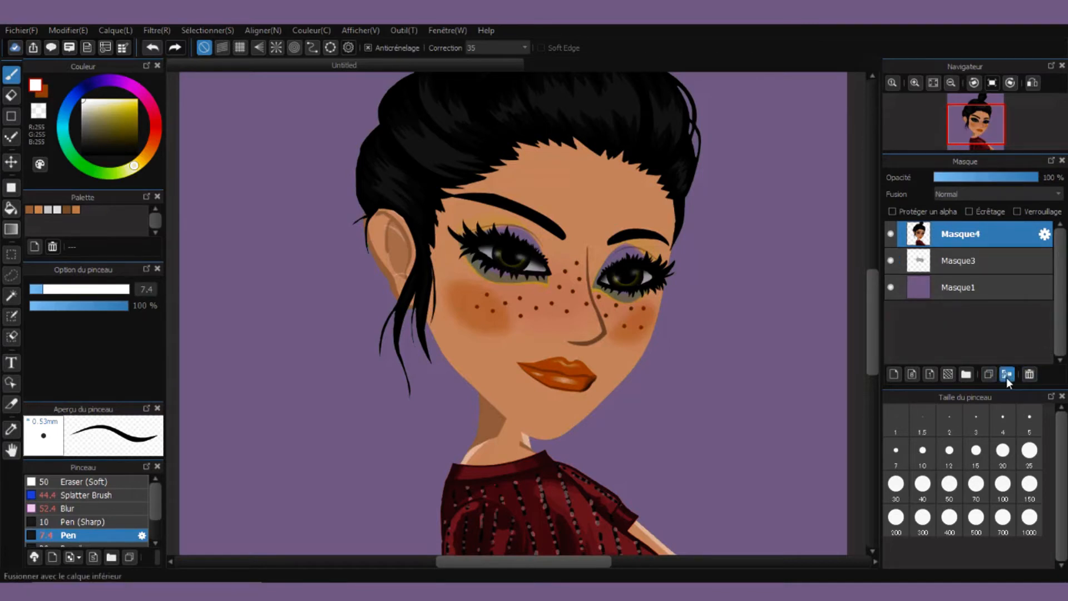
left_click(1006, 373)
key("ctrl+minus")
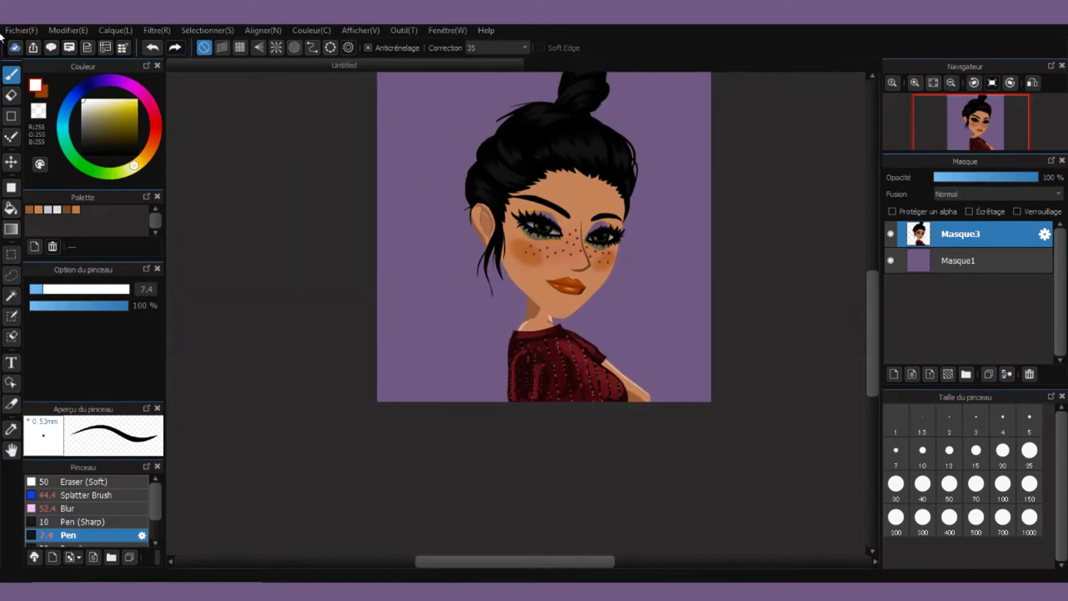
- Sample the forehead skin colour and paint over the left eyebrow with the Pen at size 29
scroll(482, 237, "down", 2)
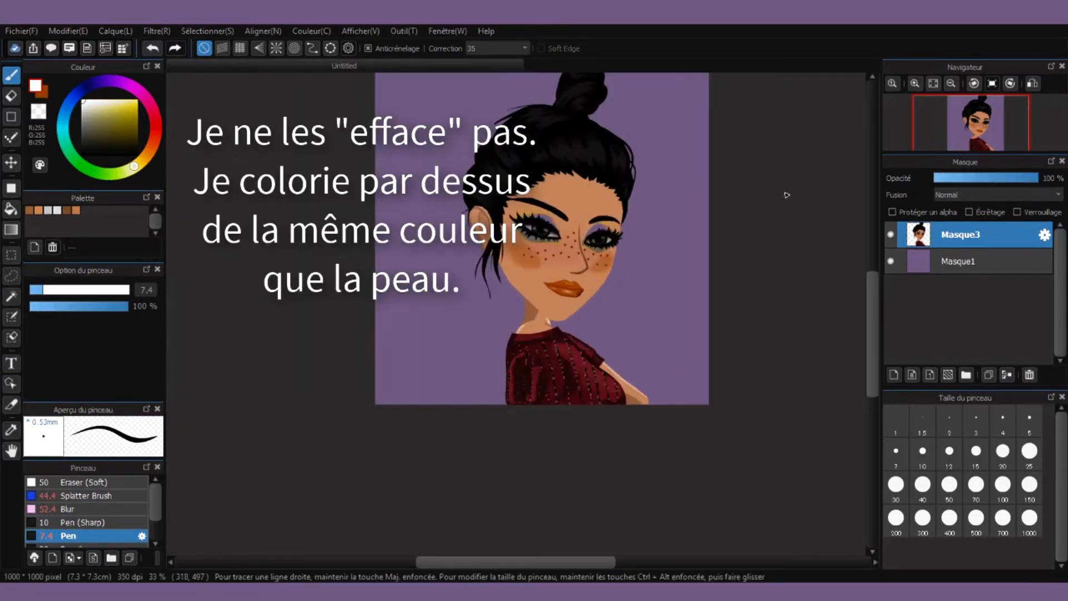
scroll(513, 195, "up", 5)
scroll(662, 225, "up", 3)
right_click(362, 303)
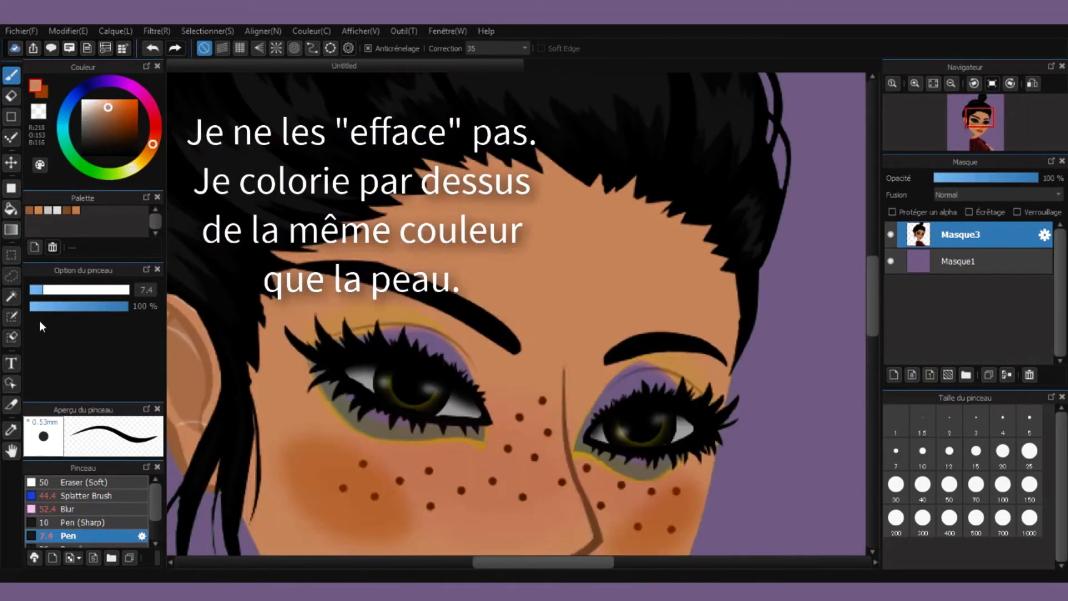
left_click_drag(43, 290, 85, 302)
left_click_drag(532, 349, 431, 299)
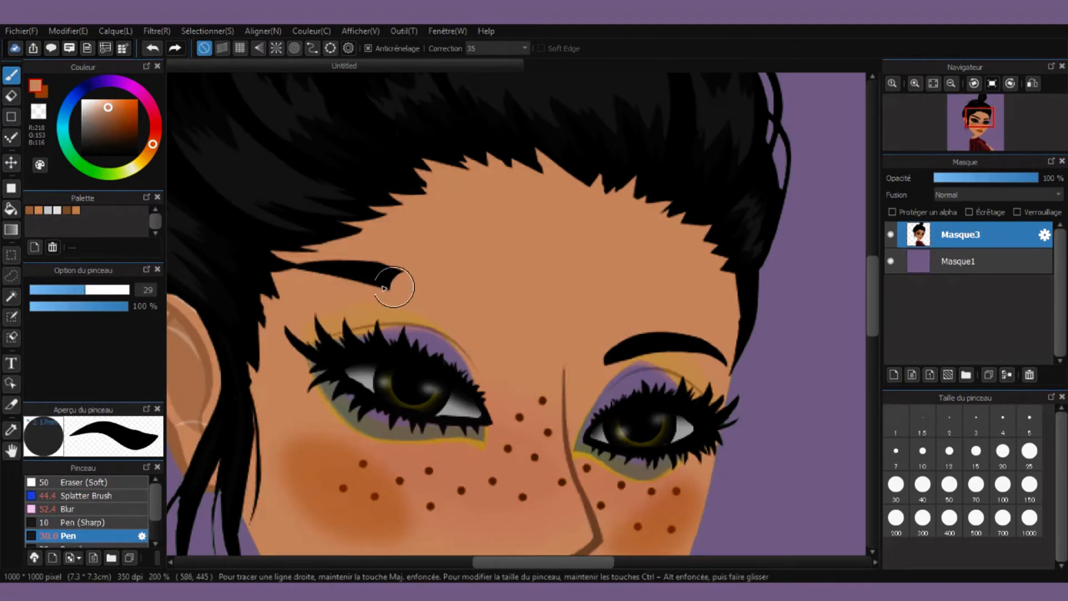
- Cover the right eyebrow with the sampled skin colour, painting along its length down to the eyeshadow edge
scroll(392, 288, "up", 2)
scroll(720, 303, "down", 4)
scroll(720, 303, "up", 3)
scroll(768, 356, "up", 2)
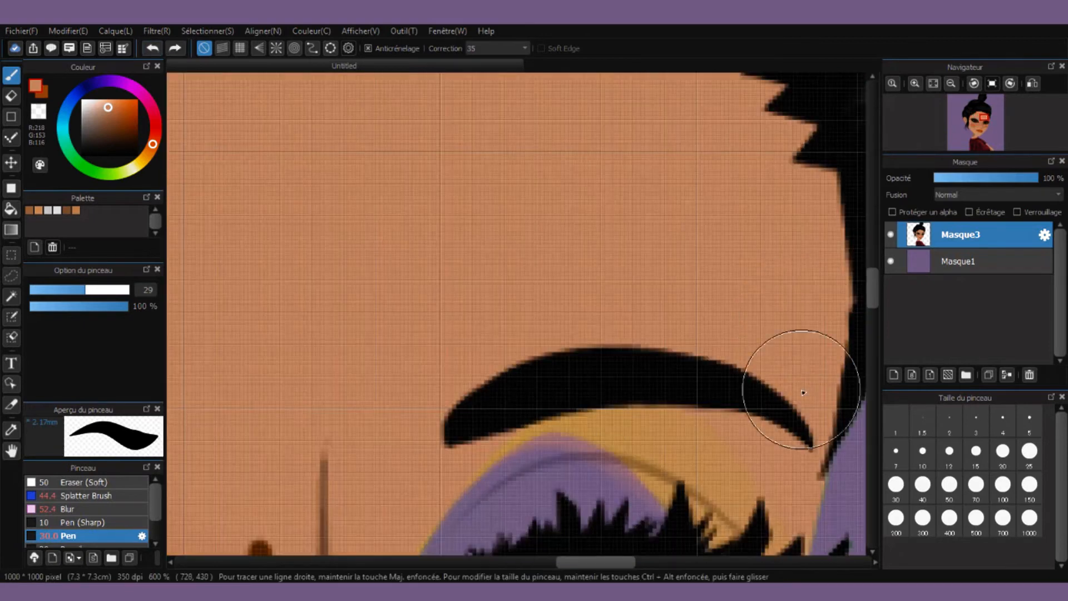
mouse_move(534, 356)
left_mouse_down()
mouse_move(456, 394)
mouse_move(500, 374)
left_mouse_up()
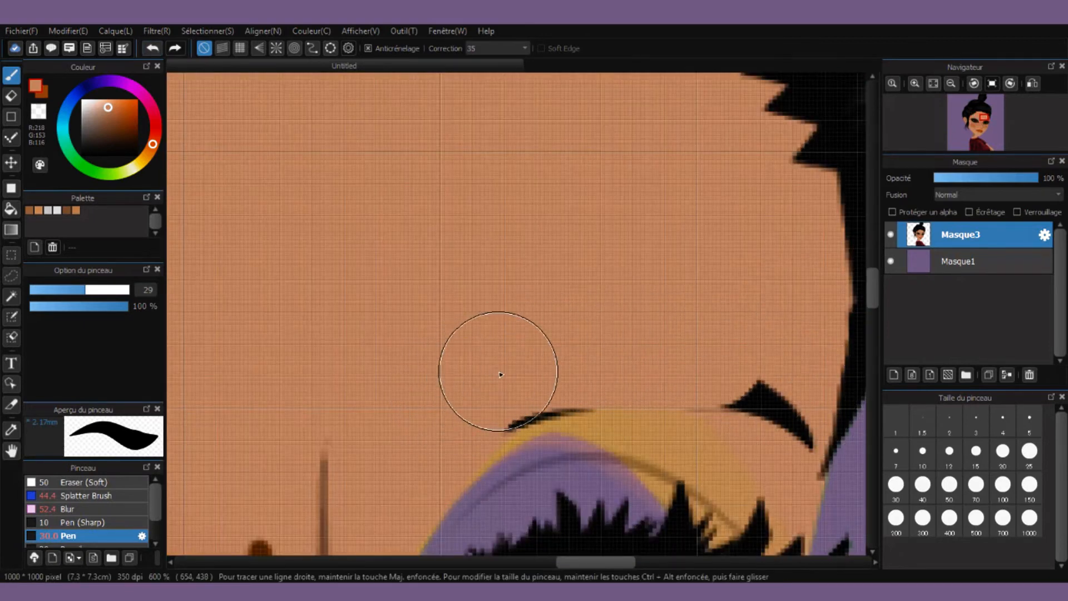
left_click_drag(762, 334, 755, 384)
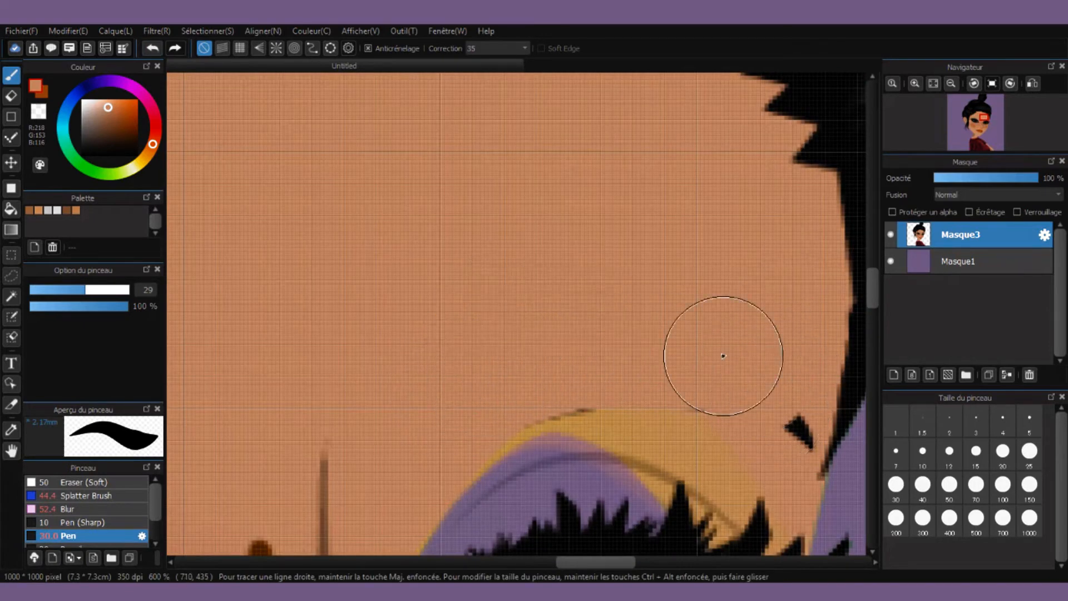
- Paint over the leftover black traces of the right eyebrow with the Pen at size 18
left_click_drag(61, 293, 67, 292)
left_click(799, 417)
left_click_drag(702, 369, 696, 375)
mouse_move(552, 376)
left_mouse_down()
mouse_move(575, 375)
mouse_move(545, 383)
left_mouse_up()
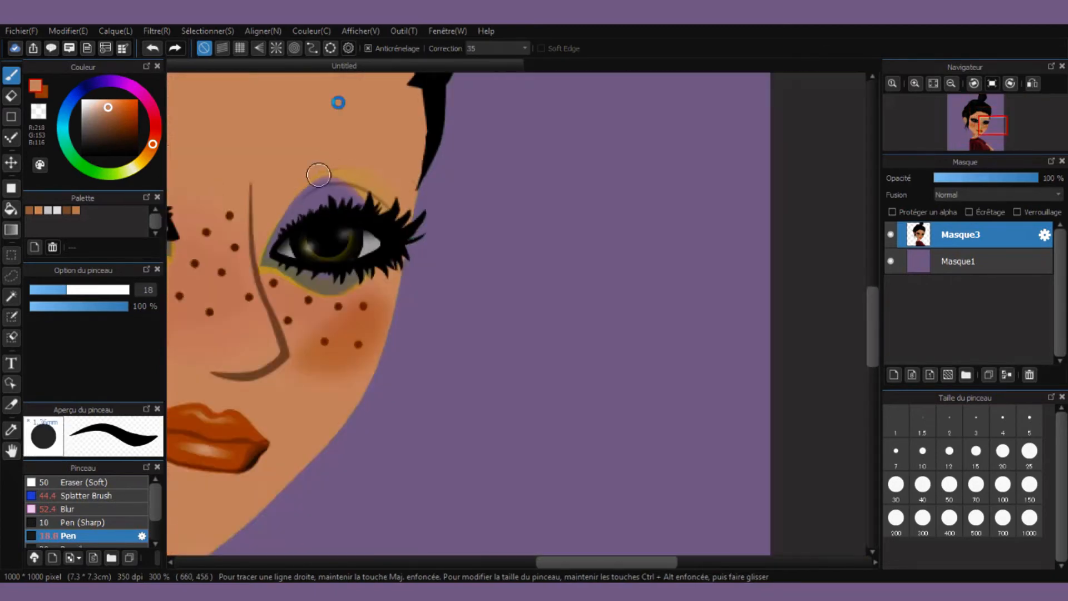
scroll(85, 511, "down", 1)
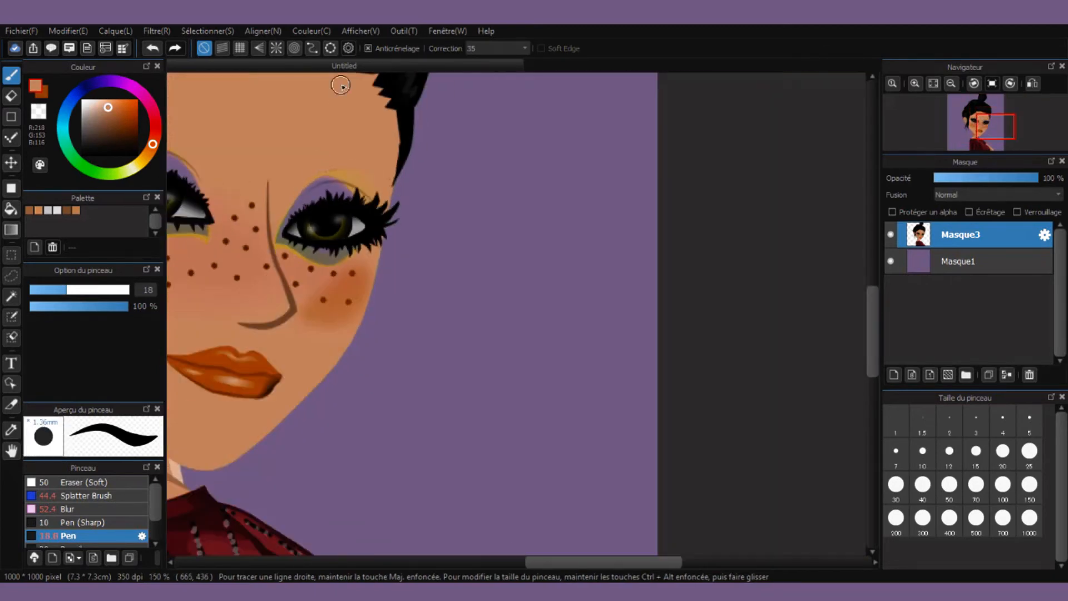
scroll(85, 511, "up", 1)
- Soften the repainted skin and eyeshadow edges above the eyes with the Blur brush
left_click(85, 511)
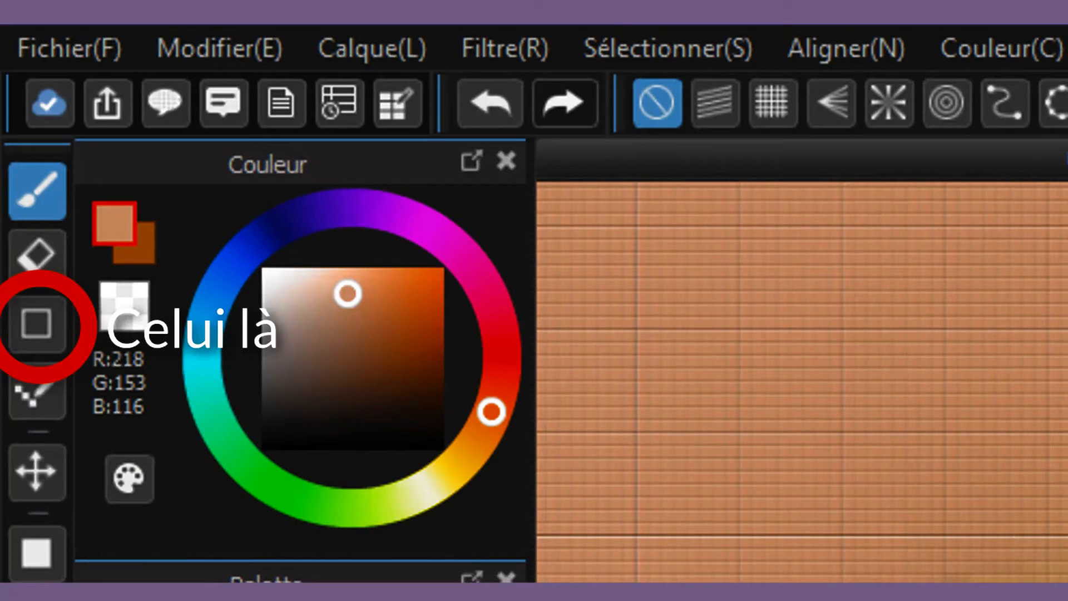
key("ctrl+z")
left_click(832, 307)
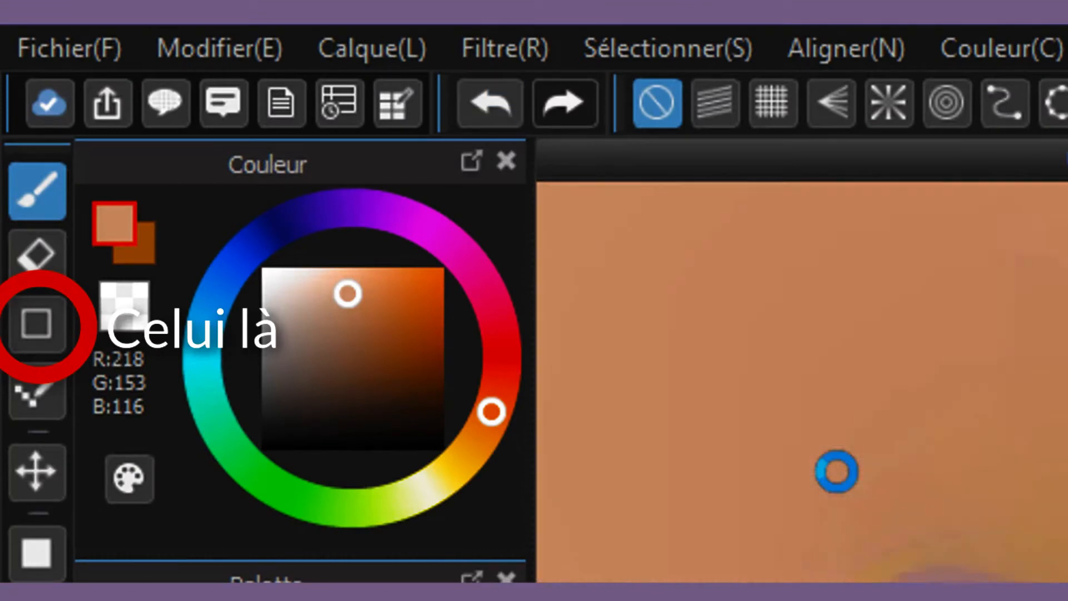
scroll(837, 471, "down", 10)
scroll(740, 490, "up", 10)
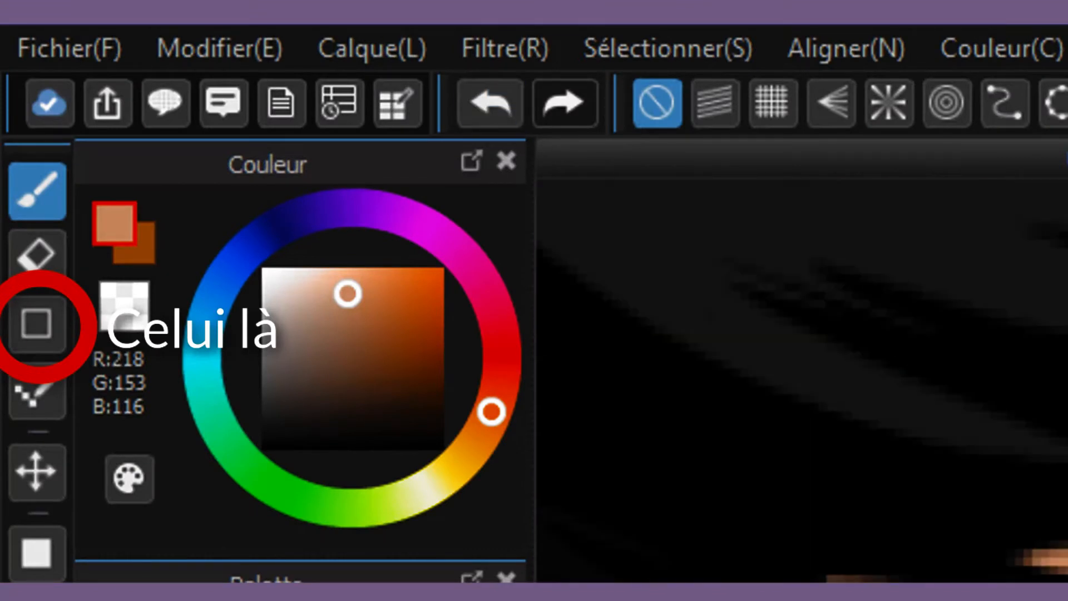
scroll(801, 383, "down", 10)
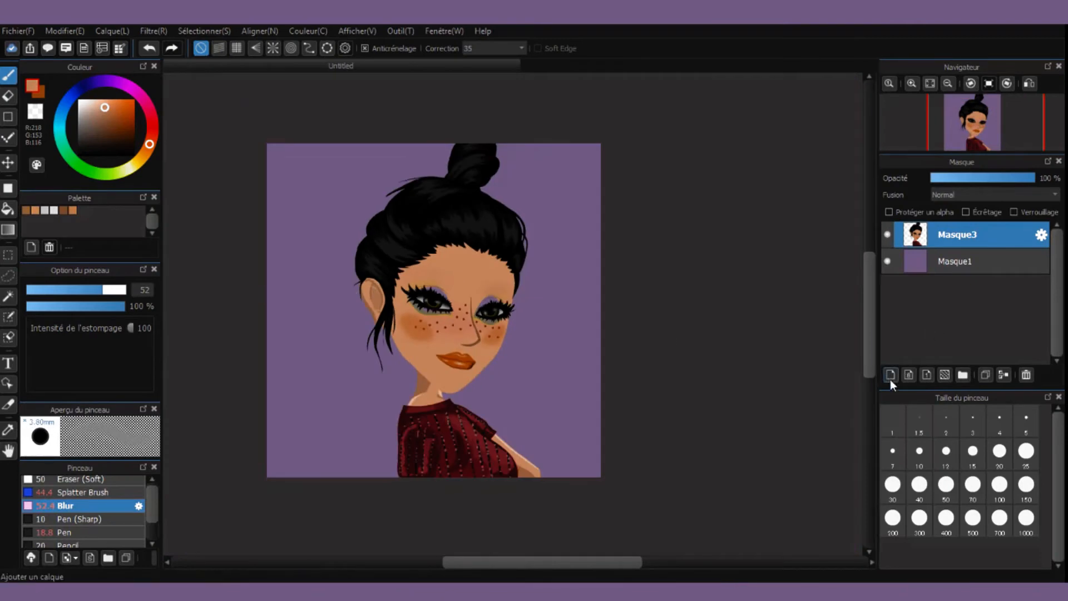
- Add a new layer and set up the shape brush with its curve option in black
left_click(890, 375)
left_click(8, 117)
left_click(79, 155)
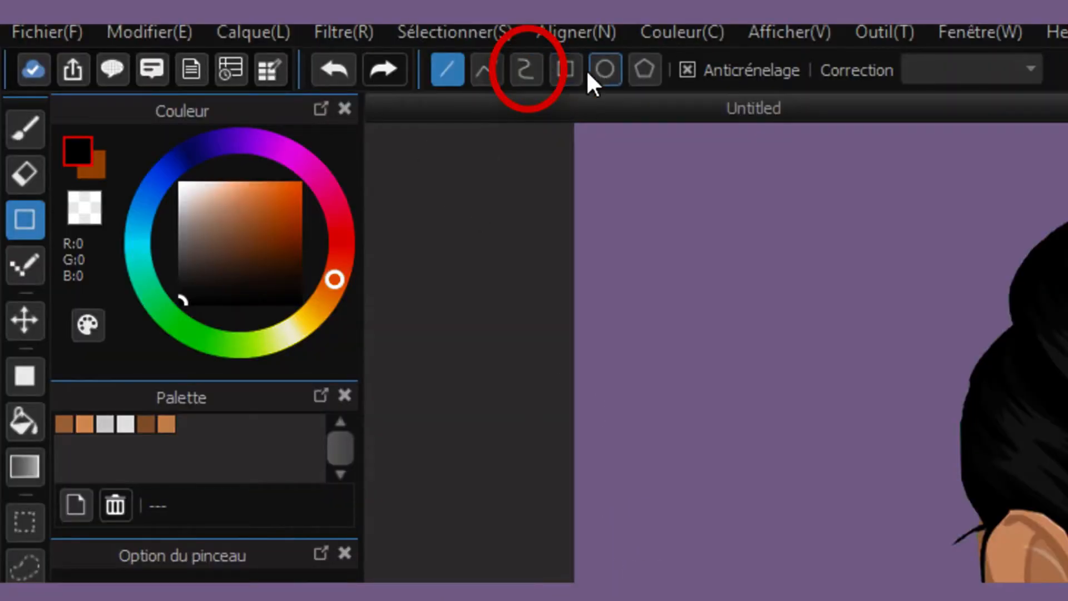
left_click(525, 69)
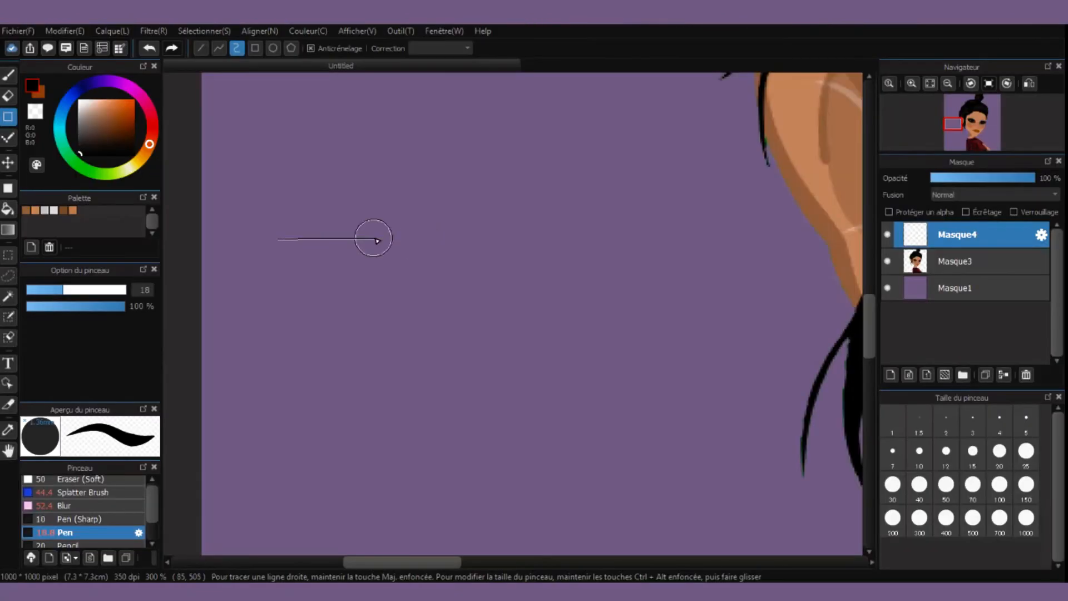
- Try a black test curve on the purple background with the Pen at size 18, and undo it
left_click(385, 240)
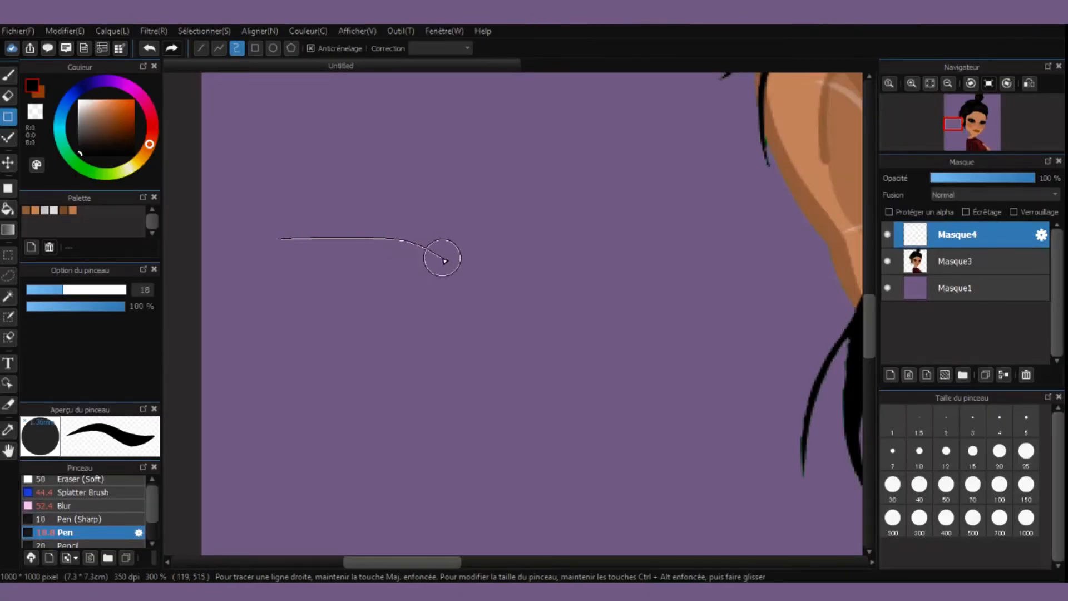
left_click(438, 259)
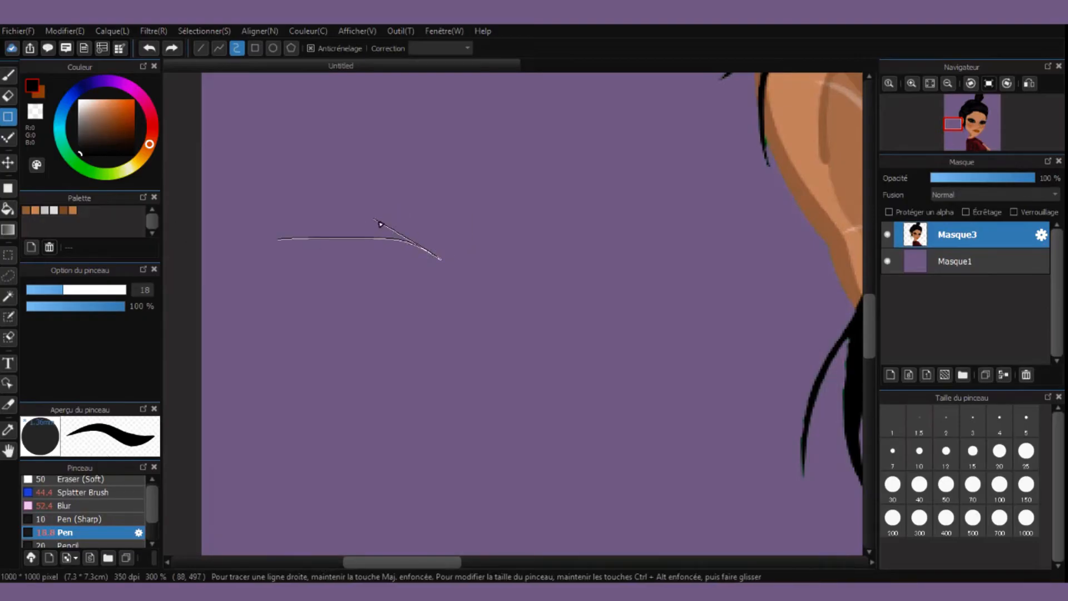
double_click(376, 220)
key("ctrl+z")
- Undo the test curve and reduce the Pen size to 5.5
left_click(43, 290)
double_click(473, 226)
key("ctrl+z")
key("bracketleft")
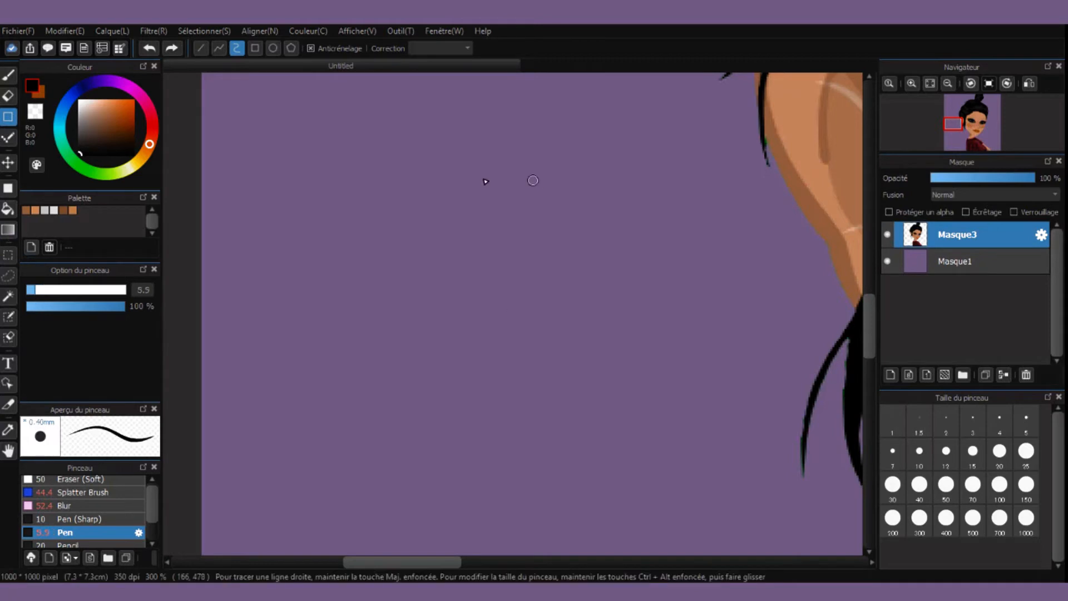
- Try a black curve for the eyebrow outline at size 5.5 on the purple background, and undo it
left_click(271, 227)
left_click(461, 227)
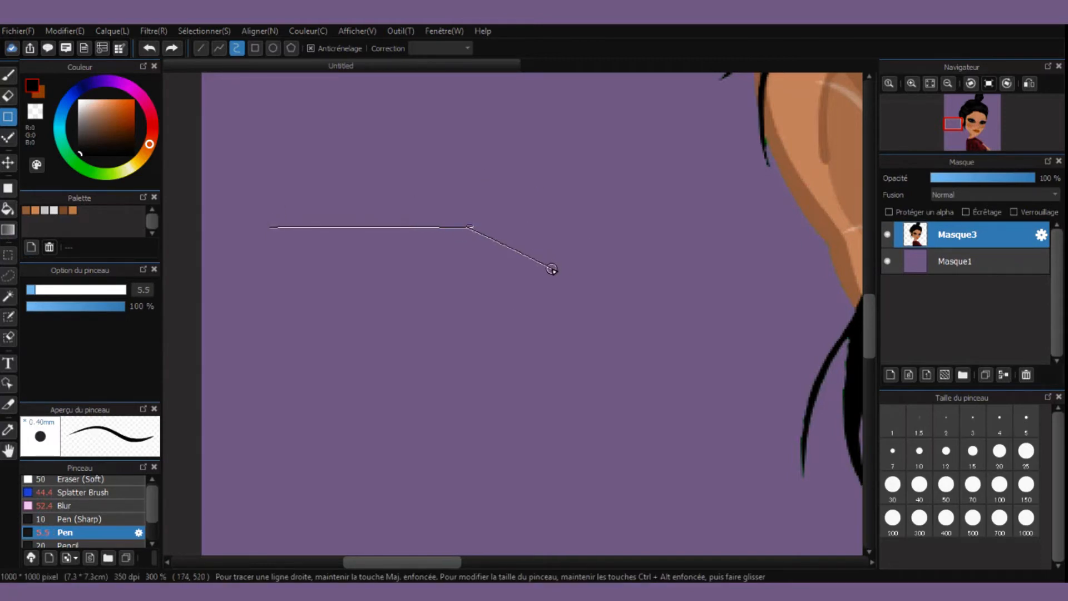
double_click(334, 186)
key("ctrl+z")
- Draw a closed black eyebrow outline on the purple background with curve strokes, tapering from a blunt inner end to a pointed tip
left_click(318, 196)
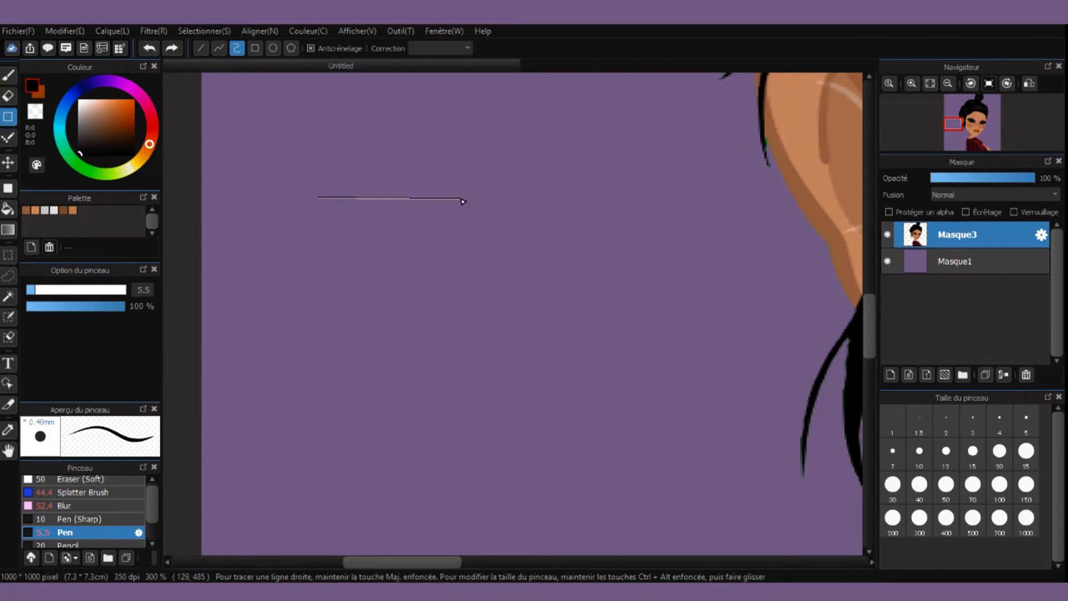
double_click(541, 238)
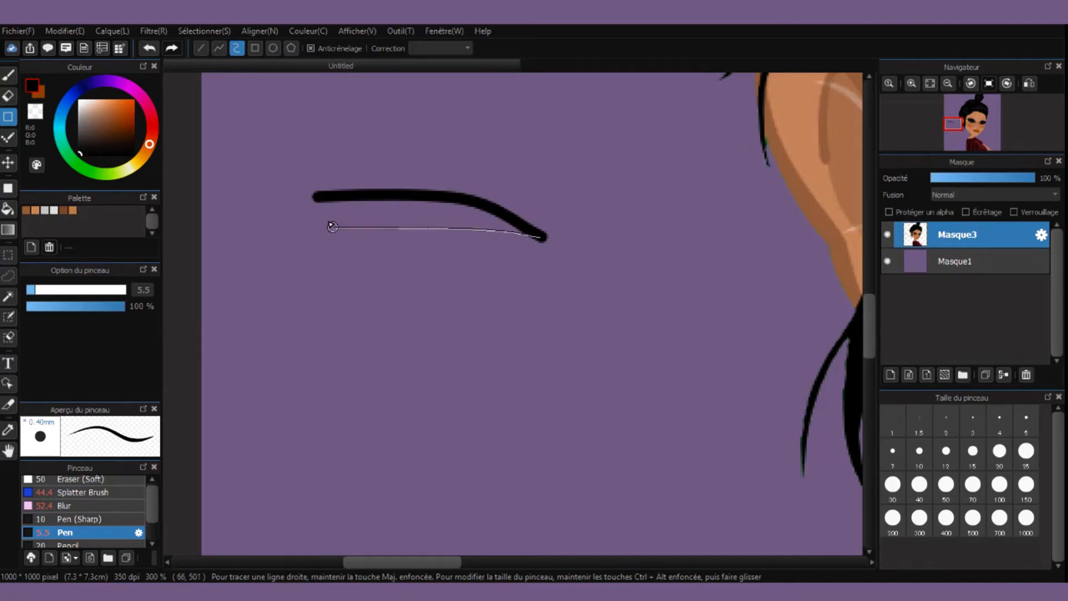
double_click(321, 226)
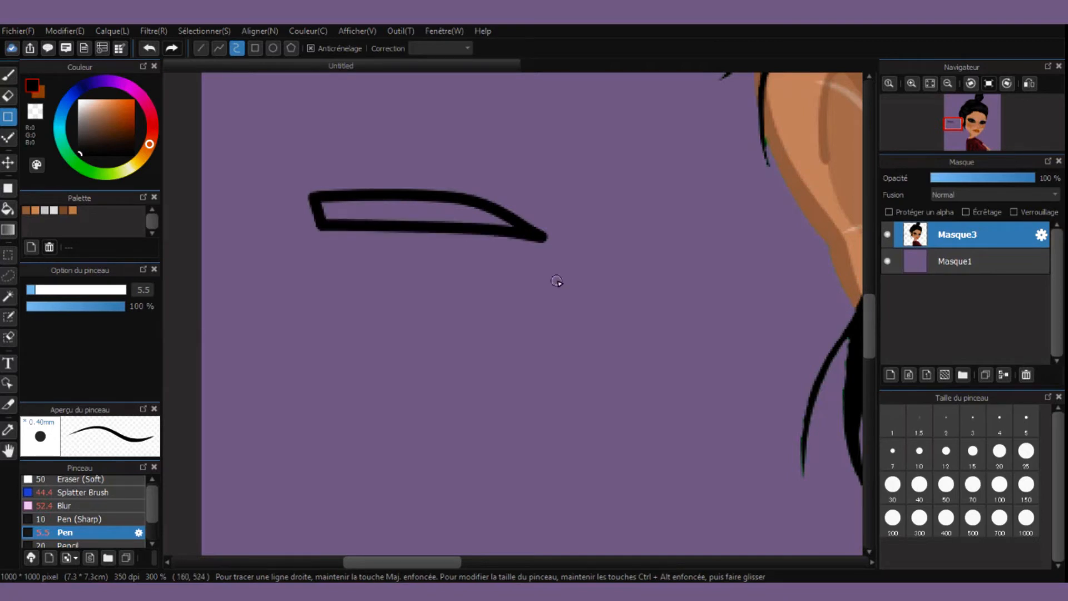
- Fill the inside of the eyebrow outline with black using a magic wand selection and the Pen at size 17, then deselect
scroll(396, 279, "down", 2)
scroll(398, 279, "up", 3)
left_click(9, 296)
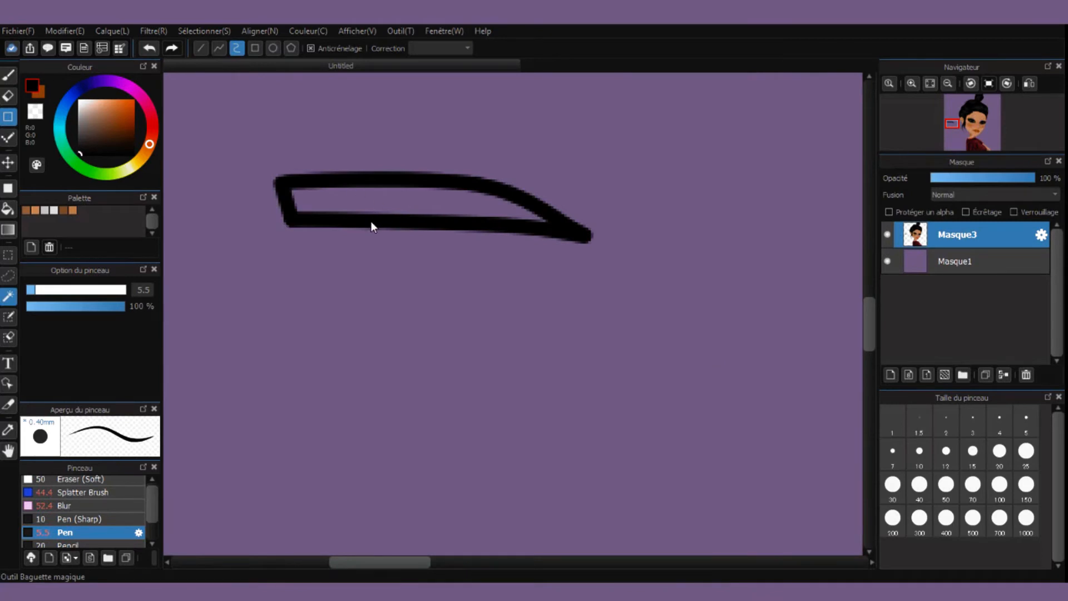
left_click(249, 142)
key("b")
left_click_drag(60, 292, 62, 292)
left_click_drag(290, 201, 584, 215)
left_click(9, 296)
left_click(763, 49)
- Refine the eyebrow's outer tip with fine black strokes using the Pen at size 2.9
scroll(345, 271, "down", 1)
scroll(295, 167, "up", 3)
key("b")
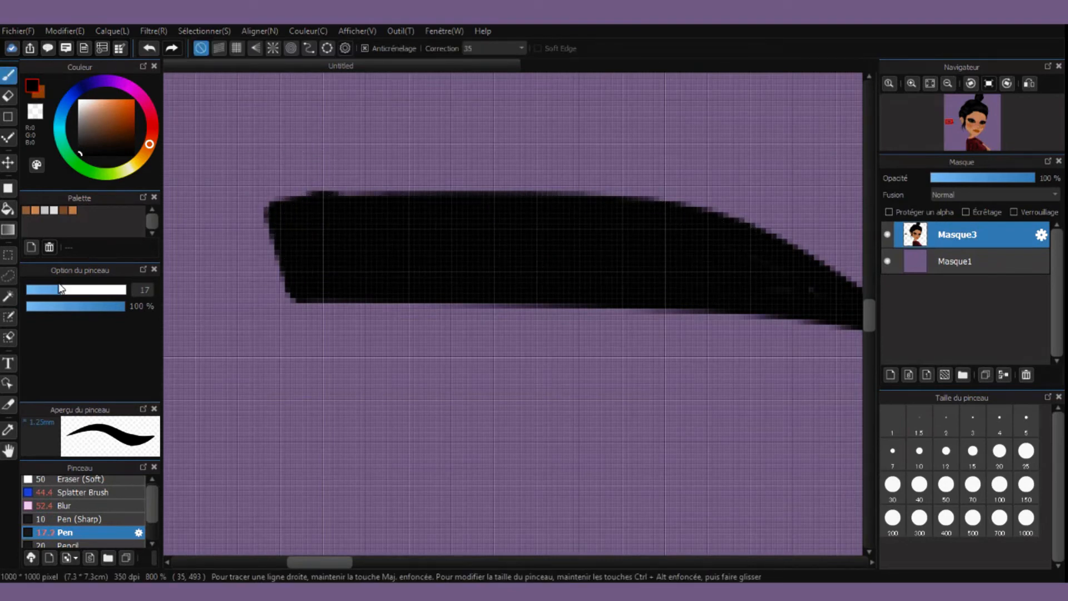
left_click(43, 290)
scroll(508, 263, "down", 2)
scroll(534, 239, "up", 5)
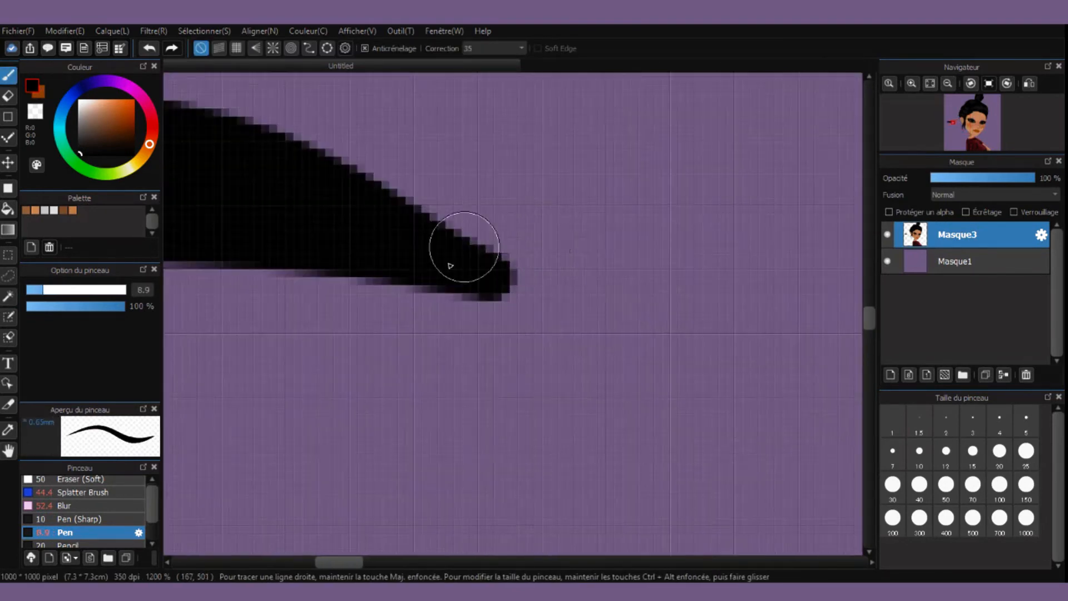
left_click(32, 291)
mouse_move(423, 292)
left_mouse_down()
mouse_move(566, 306)
mouse_move(615, 345)
left_mouse_up()
scroll(417, 310, "down", 3)
scroll(333, 299, "up", 2)
left_click_drag(333, 299, 431, 328)
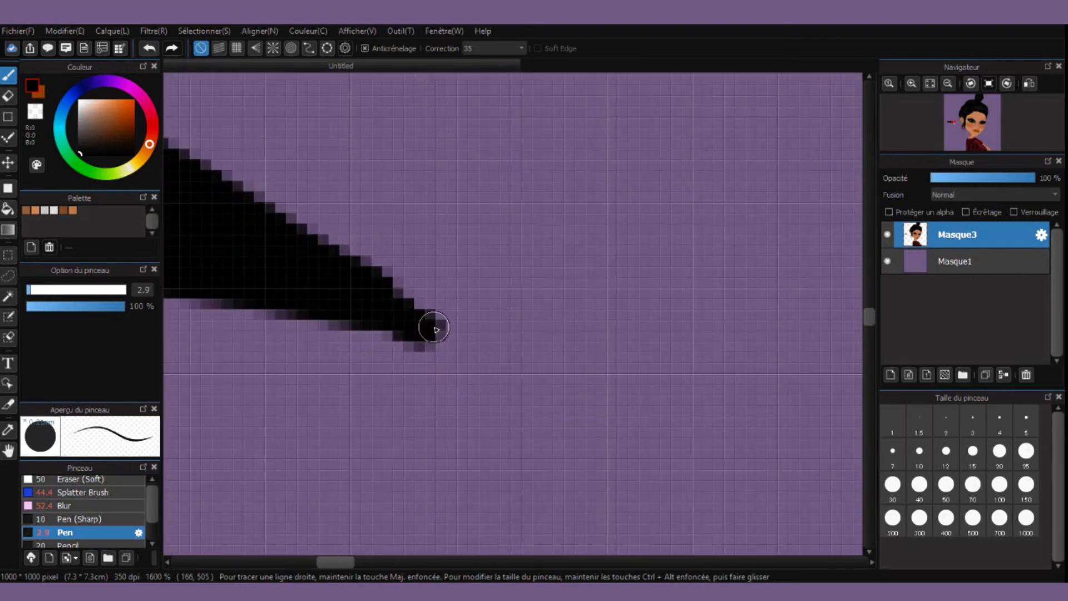
- Taper the eyebrow's outer tip into a curved point with the Eraser at size 6.1
key("e")
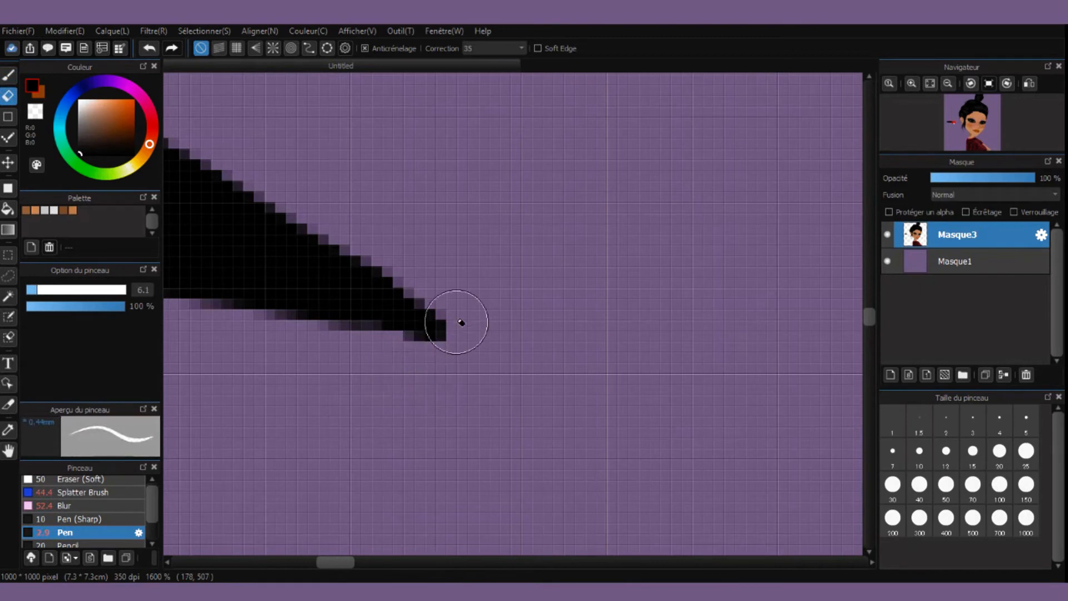
scroll(337, 213, "down", 4)
scroll(337, 213, "up", 3)
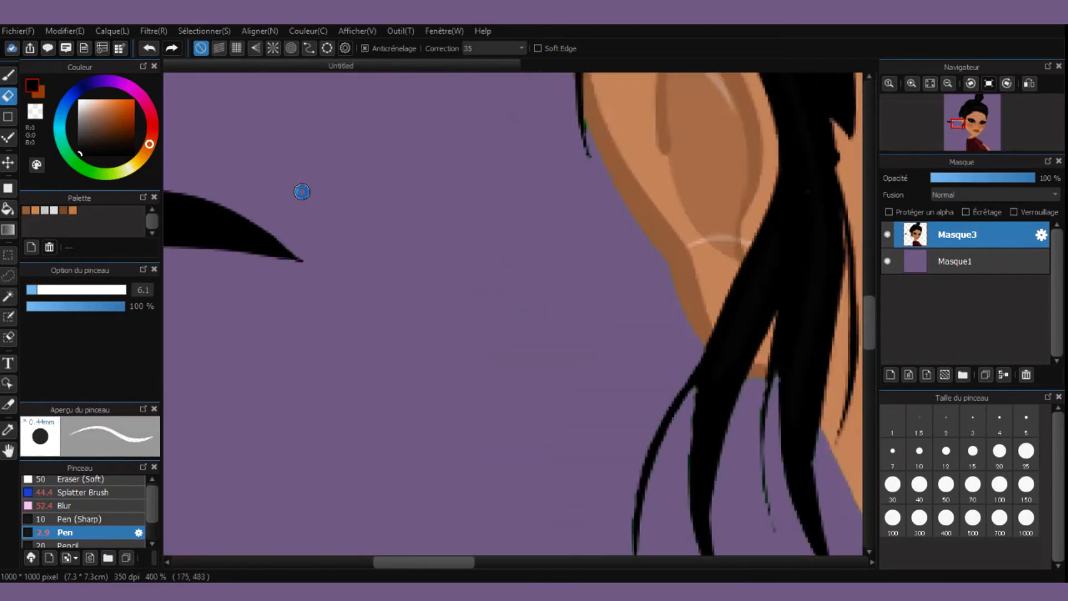
left_click_drag(239, 262, 338, 356)
scroll(306, 225, "down", 3)
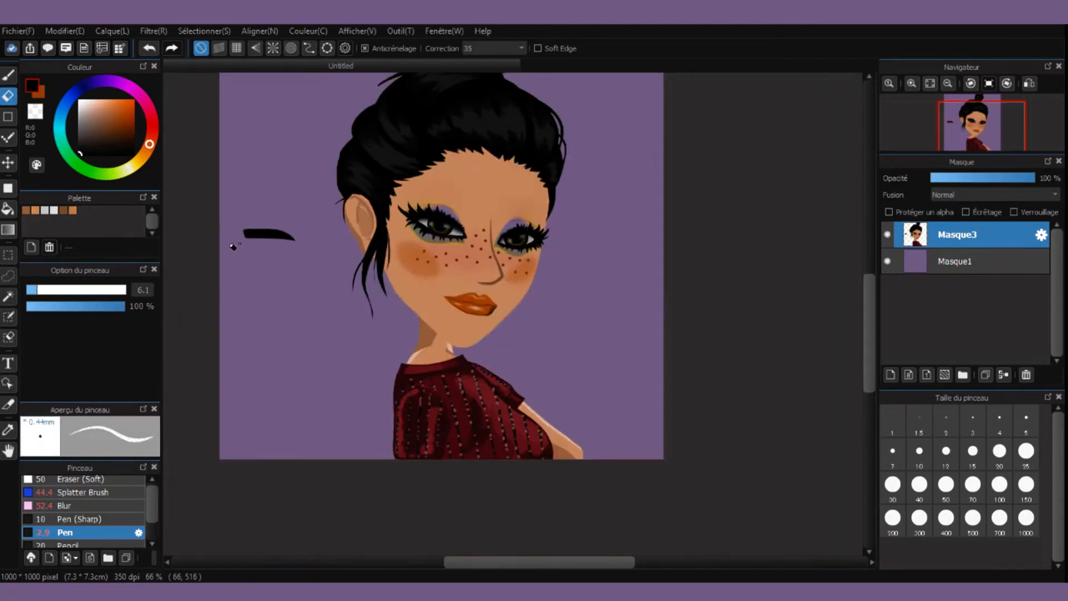
scroll(253, 248, "up", 3)
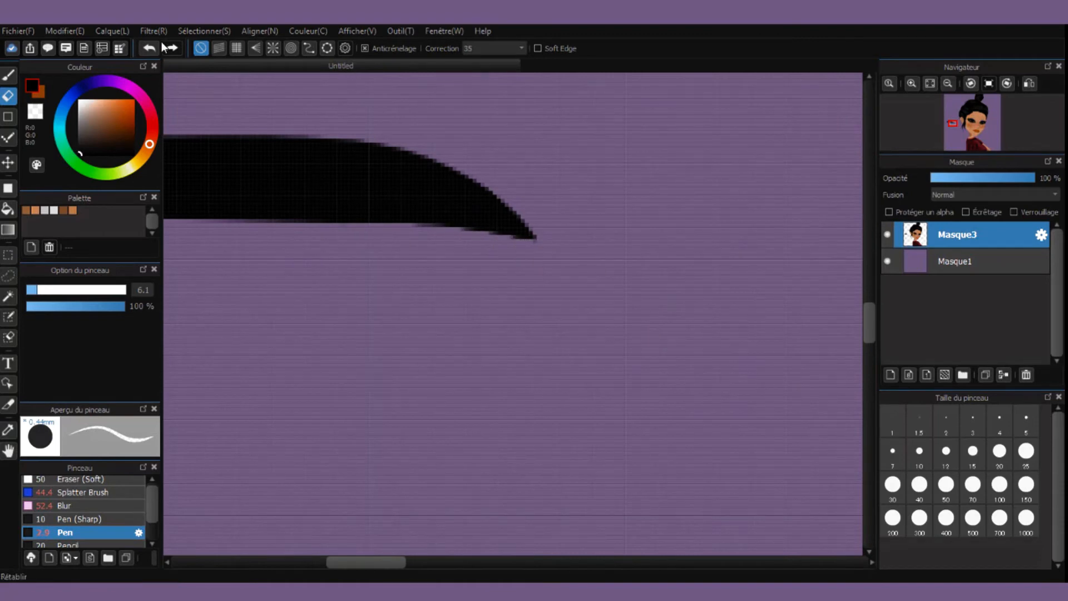
scroll(419, 196, "up", 3)
scroll(290, 244, "down", 4)
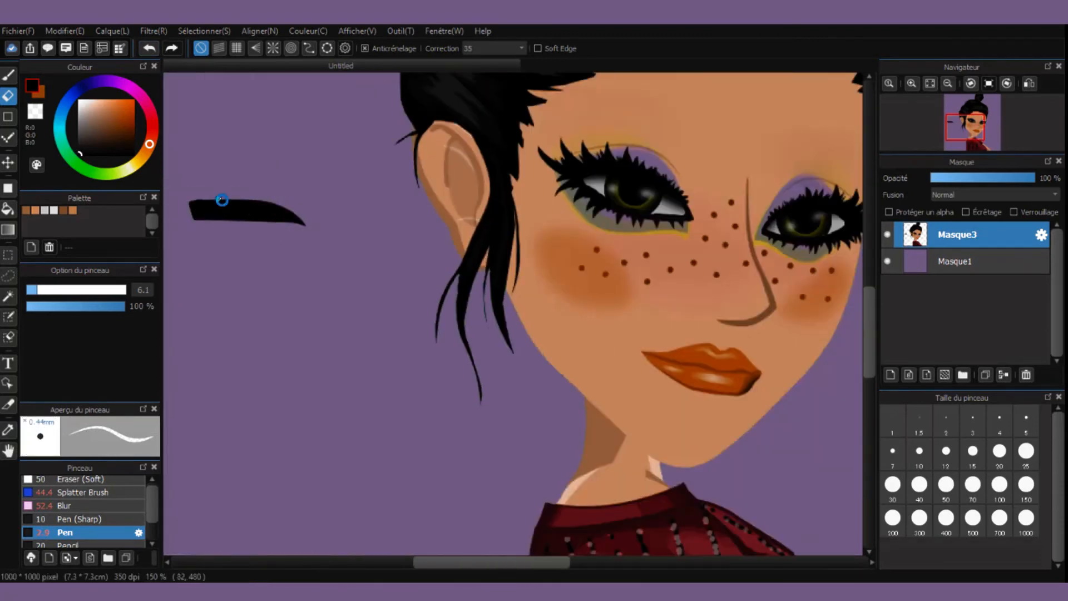
- Trim and smooth the eyebrow's lower and upper edges with the Eraser at size 6.1
scroll(465, 332, "up", 3)
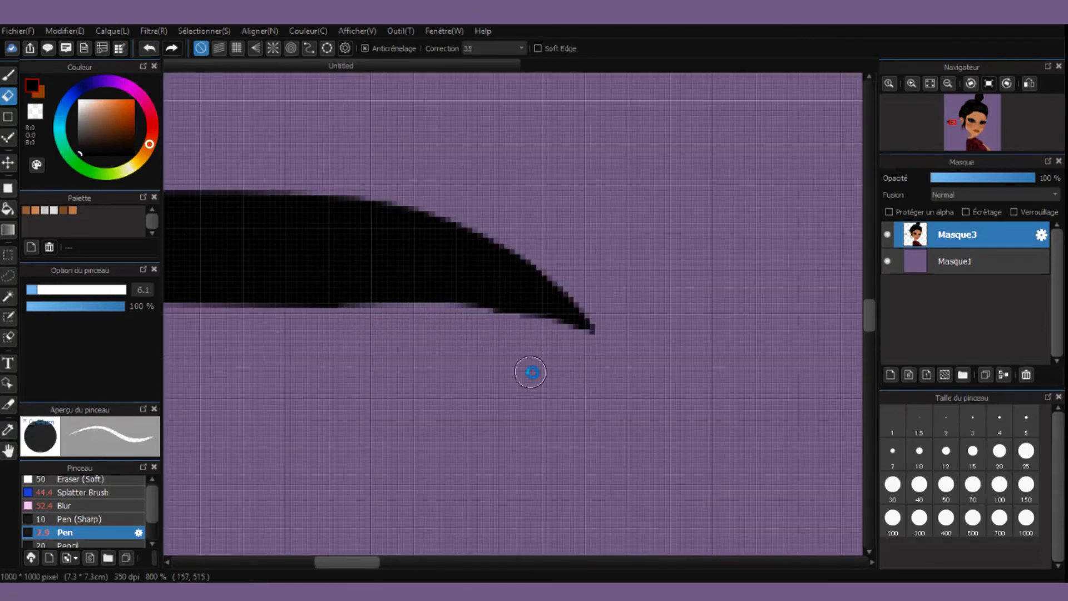
scroll(535, 376, "up", 2)
scroll(541, 431, "down", 1)
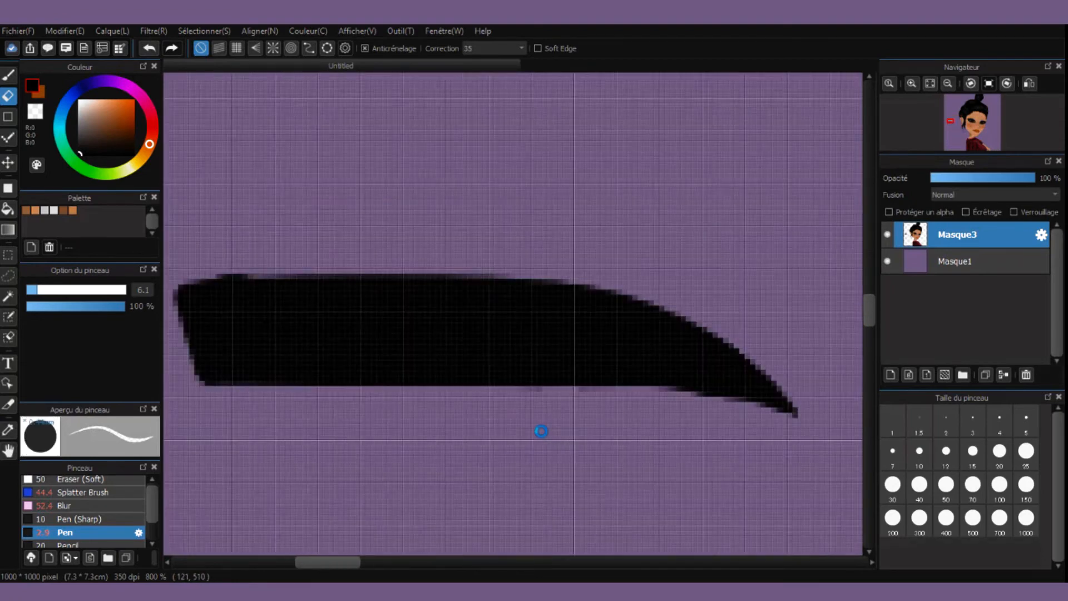
scroll(541, 431, "down", 1)
scroll(495, 393, "up", 2)
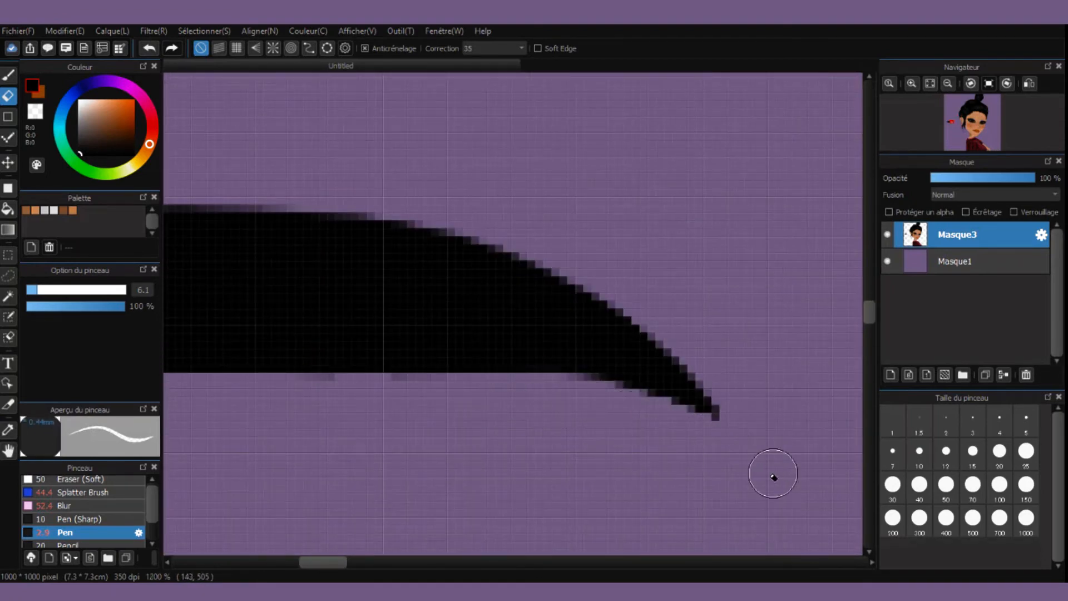
scroll(773, 473, "down", 3)
scroll(758, 453, "up", 2)
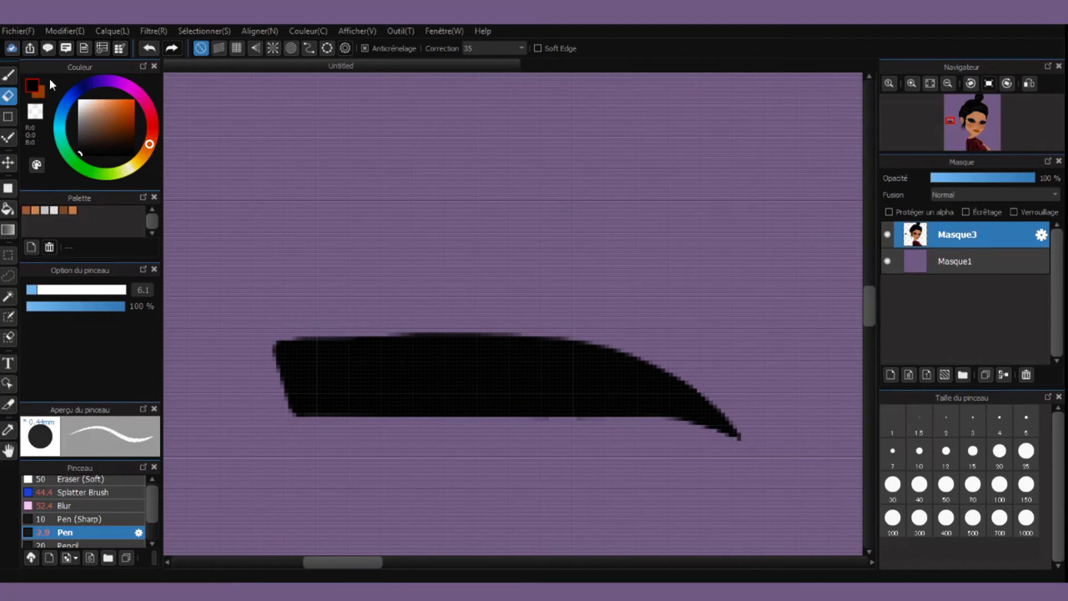
- Lightly fade the eyebrow's blunt inner end with the Eraser at size 18 and 3 % opacity
left_click(29, 308)
left_click_drag(47, 291, 61, 293)
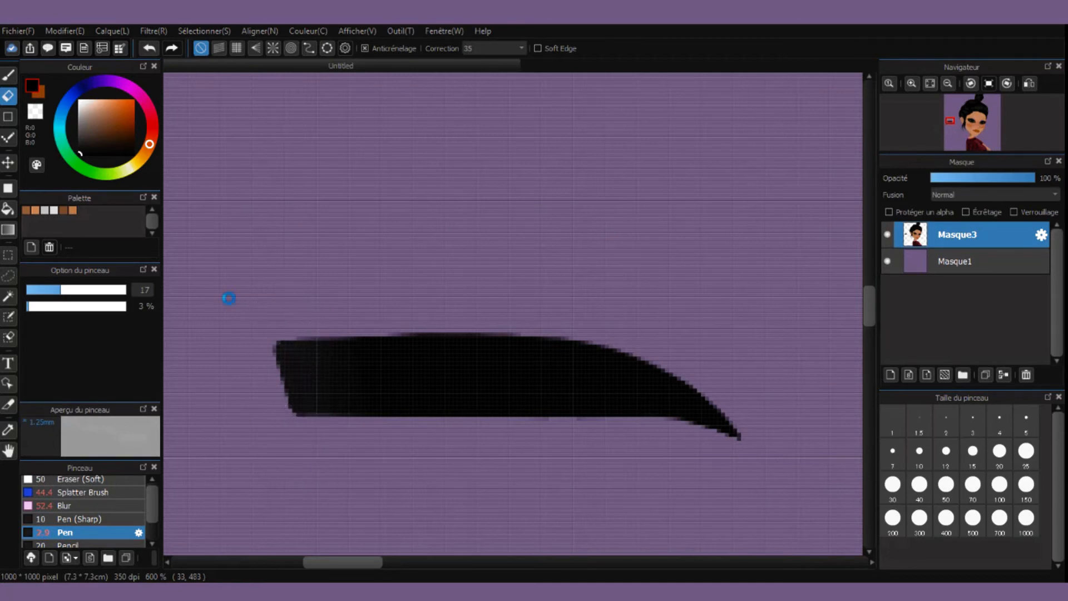
scroll(229, 304, "down", 1)
scroll(229, 334, "up", 1)
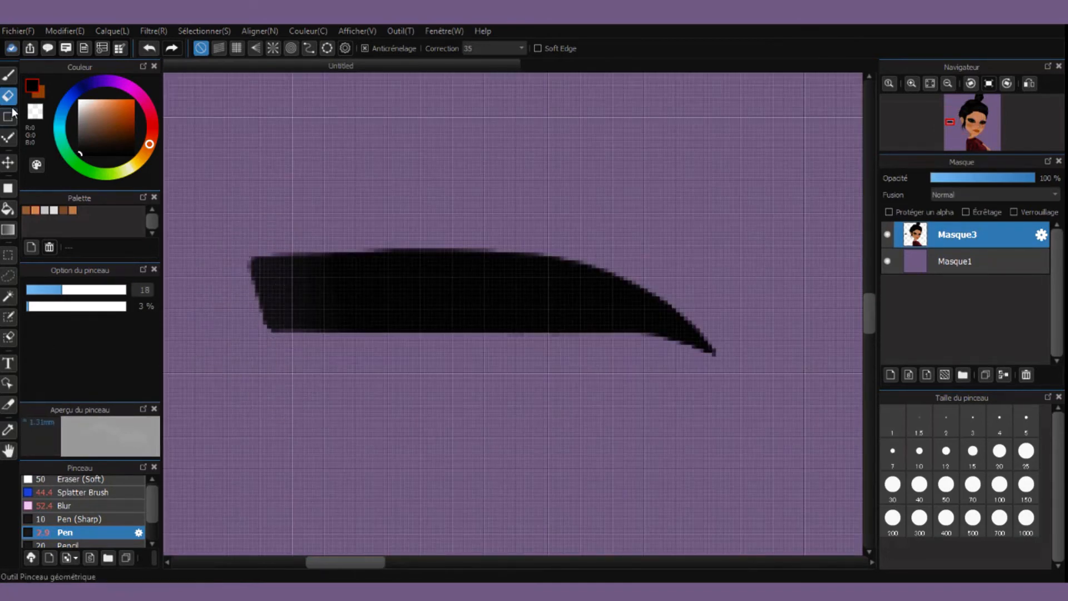
- Select the eyebrow with the magic wand, soften its faded inner end with the Blur brush at size 28, and deselect
left_click(8, 296)
left_click(479, 291)
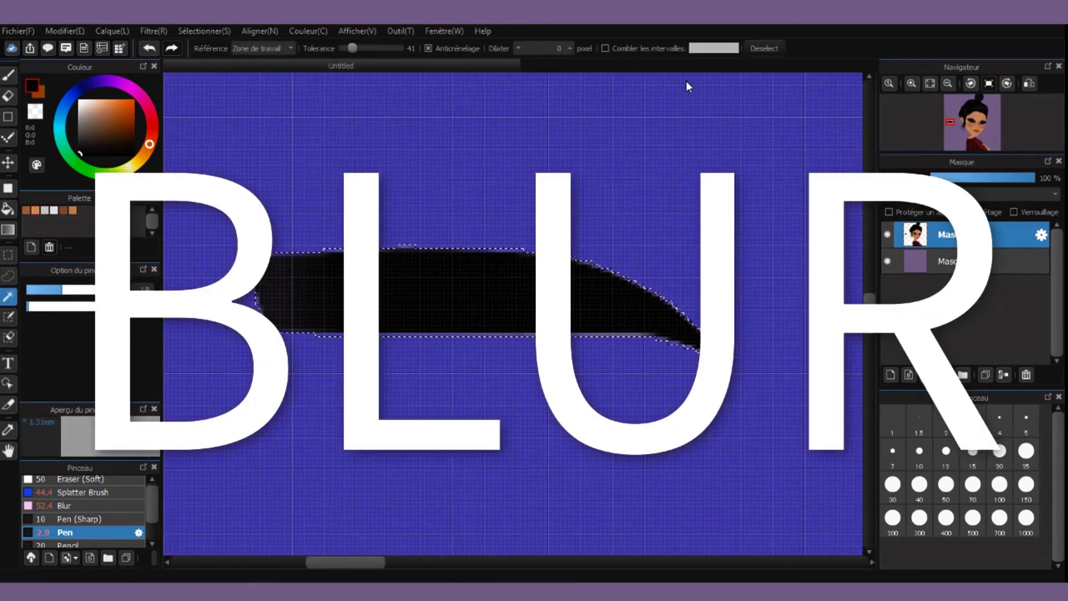
left_click(65, 505)
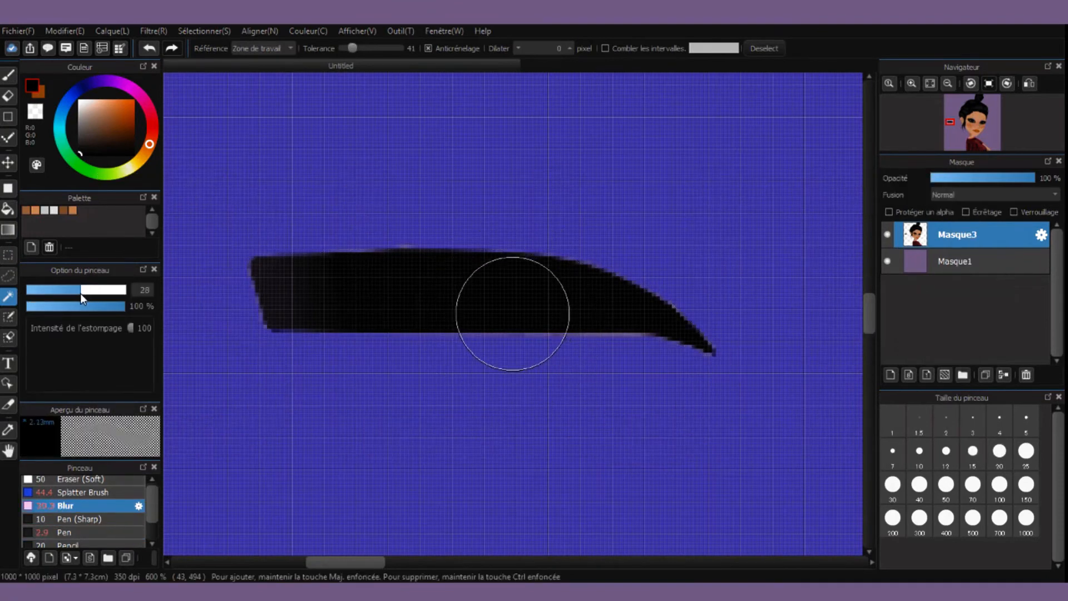
key("b")
mouse_move(303, 296)
left_mouse_down()
mouse_move(284, 293)
mouse_move(373, 304)
left_mouse_up()
left_click(8, 296)
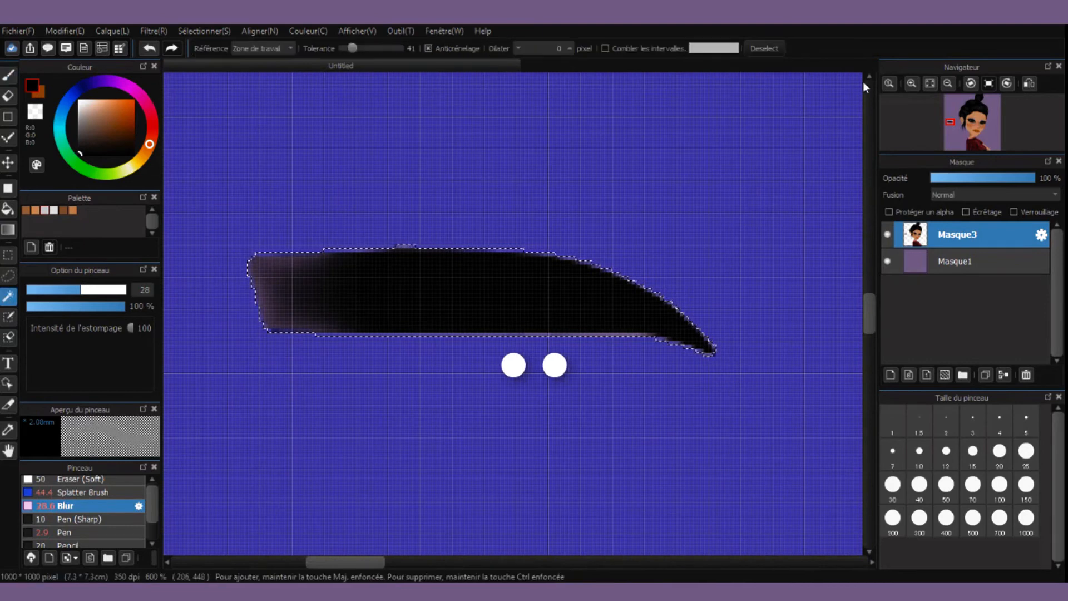
left_click(277, 404)
scroll(279, 405, "down", 5)
scroll(276, 367, "up", 7)
- Try a stroke along the eyebrow's inner end with Pen (Sharp) at size 3.2, and undo it
left_click(8, 74)
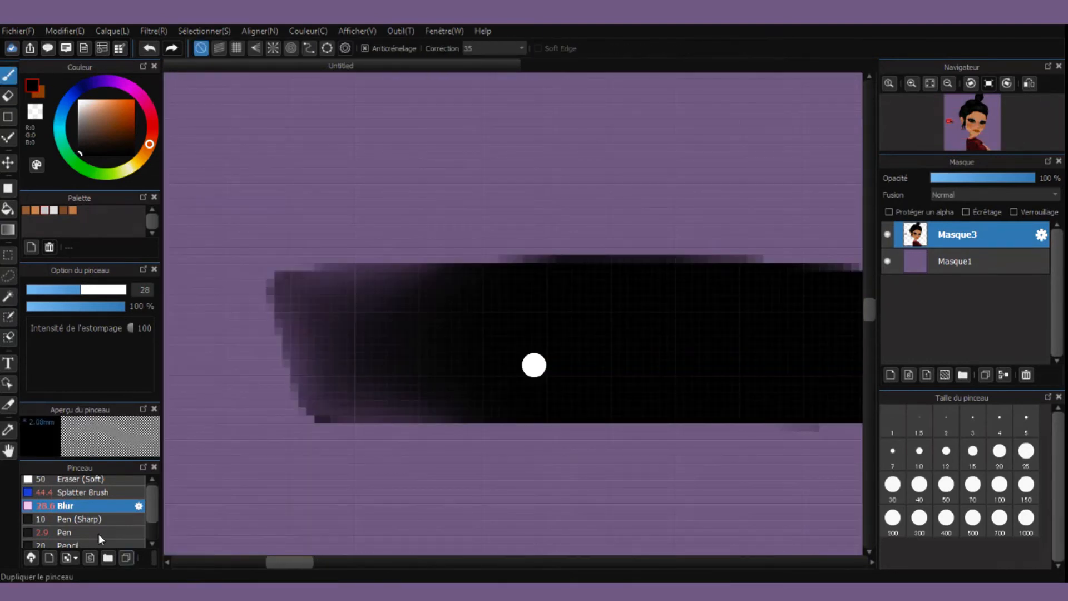
left_click(82, 518)
left_click_drag(328, 421, 301, 262)
key("ctrl+z")
scroll(190, 295, "down", 4)
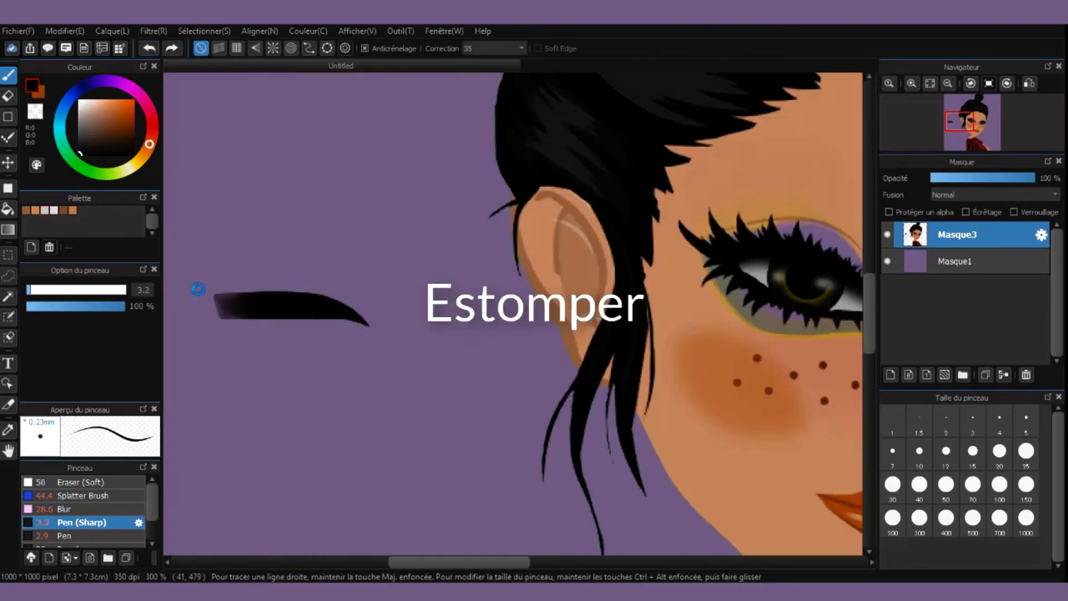
- Lasso the finished eyebrow and paste it onto a new layer
scroll(198, 289, "down", 2)
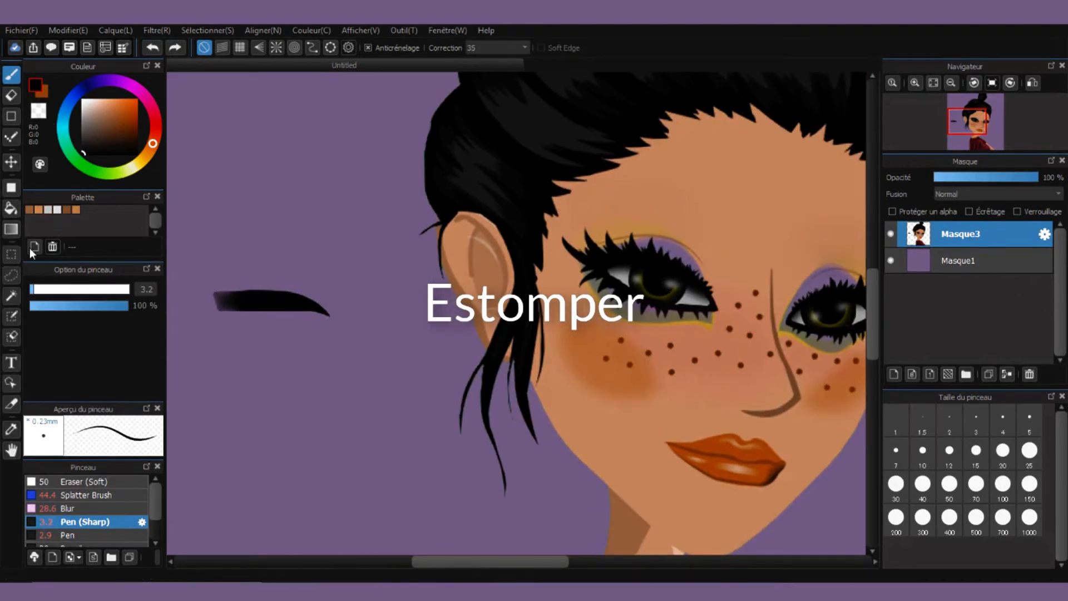
left_click(7, 276)
left_click_drag(355, 272, 372, 308)
key("ctrl+c")
key("ctrl+v")
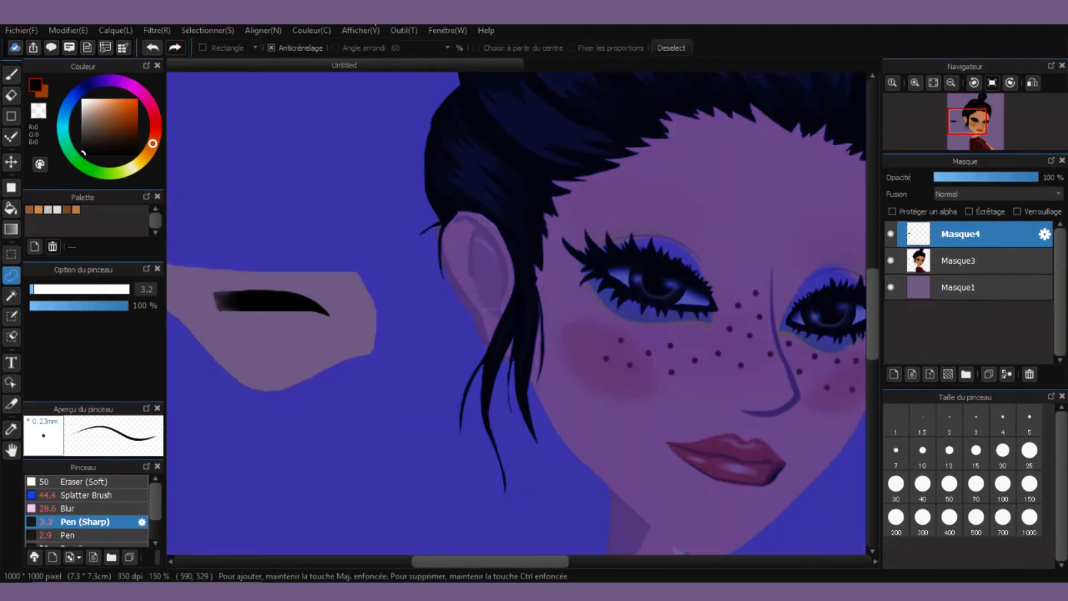
- Transform the pasted eyebrow and place it on the face above the eye on the image's right
scroll(407, 189, "down", 1)
key("ctrl+t")
scroll(690, 239, "up", 1)
left_click_drag(475, 216, 389, 137)
left_click(825, 555)
- Duplicate the eyebrow layer, flip the copy horizontally and place it tilted above the eye on the image's left
left_click(988, 374)
key("ctrl+t")
left_click(560, 537)
left_click_drag(333, 178, 390, 184)
left_click(824, 554)
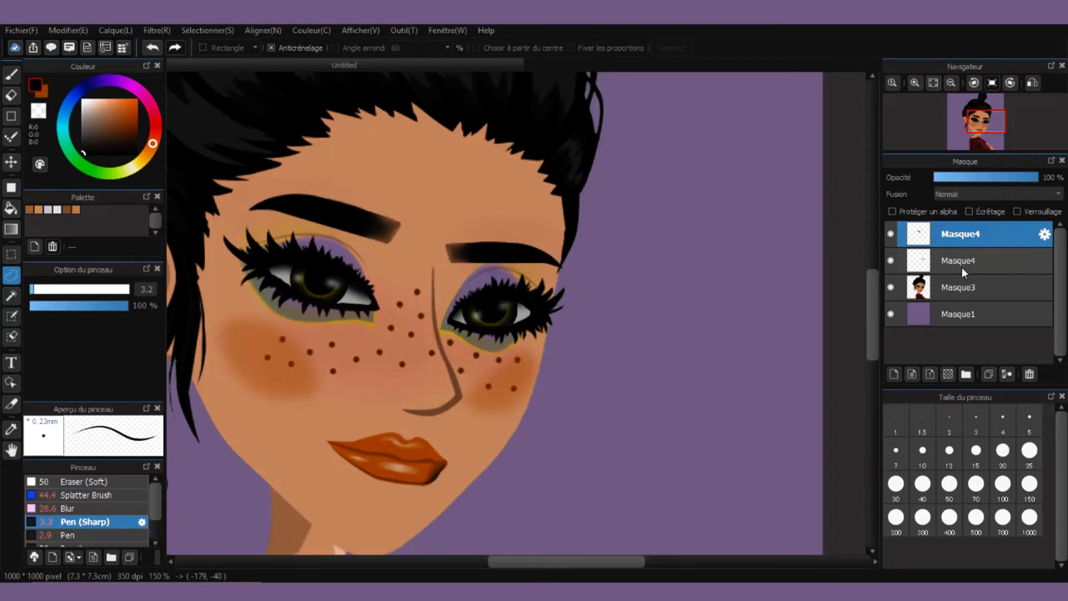
- Select the layer of the eyebrow on the image's right and set the Eraser to size 18 at 100 % opacity
left_click(963, 265)
scroll(483, 266, "up", 2)
left_click(11, 96)
left_click(961, 234)
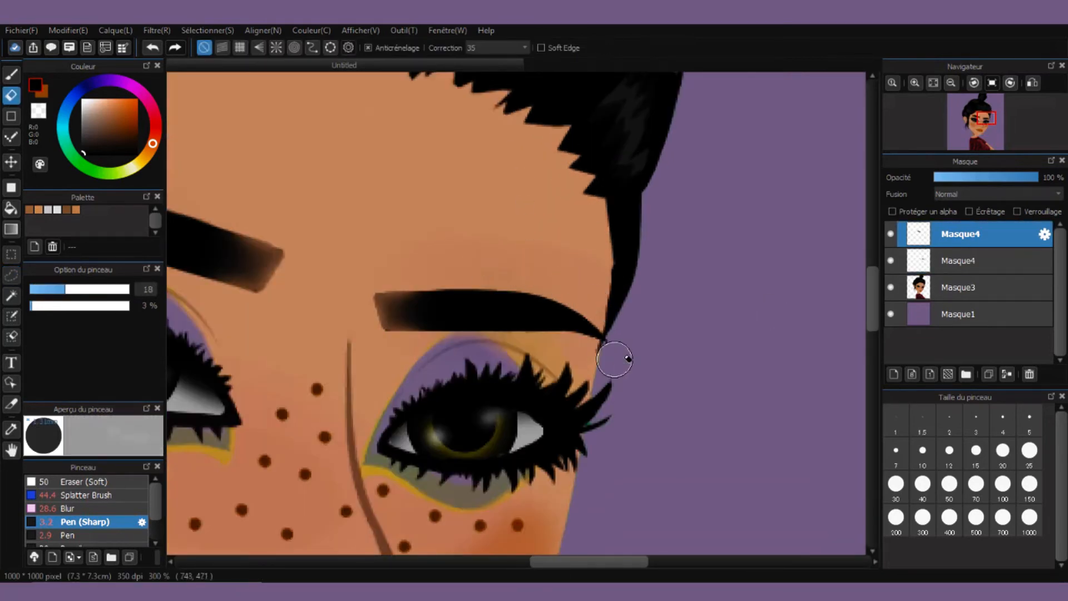
left_click(927, 262)
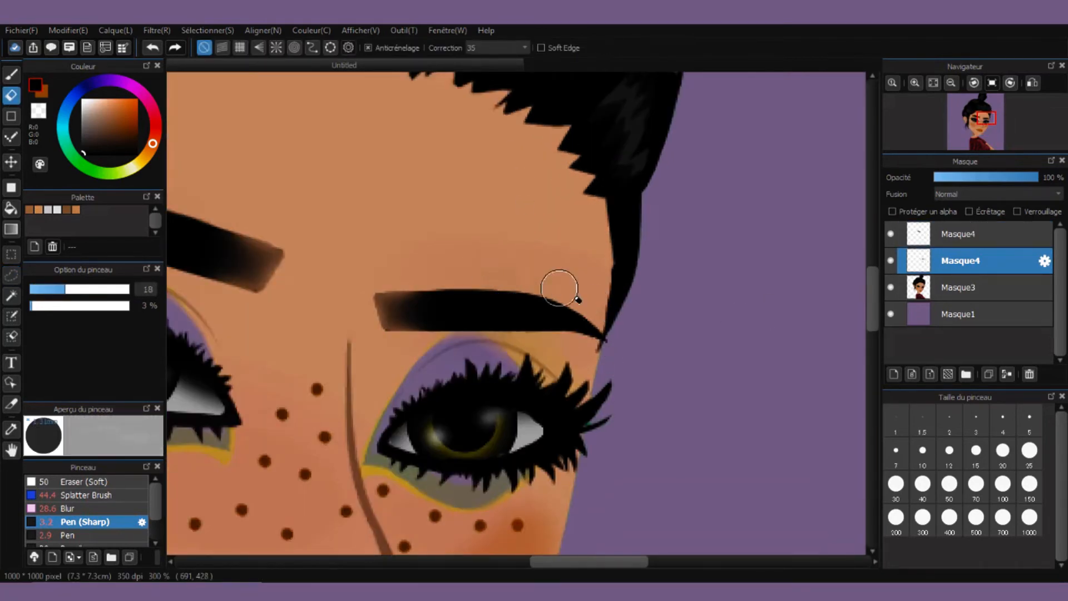
left_click(151, 48)
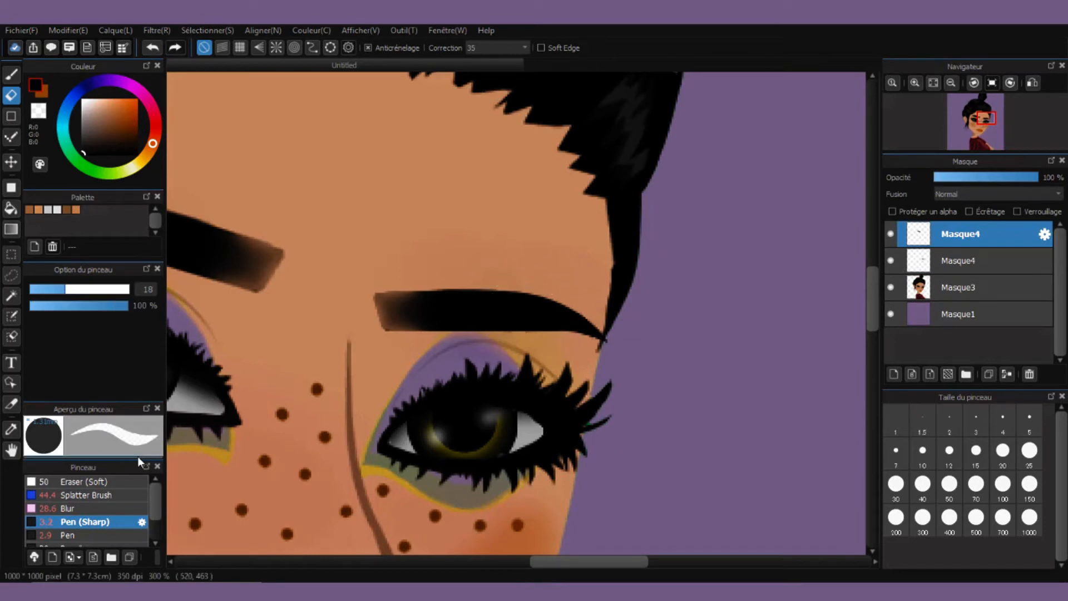
left_click(940, 261)
key("ctrl+alt+0")
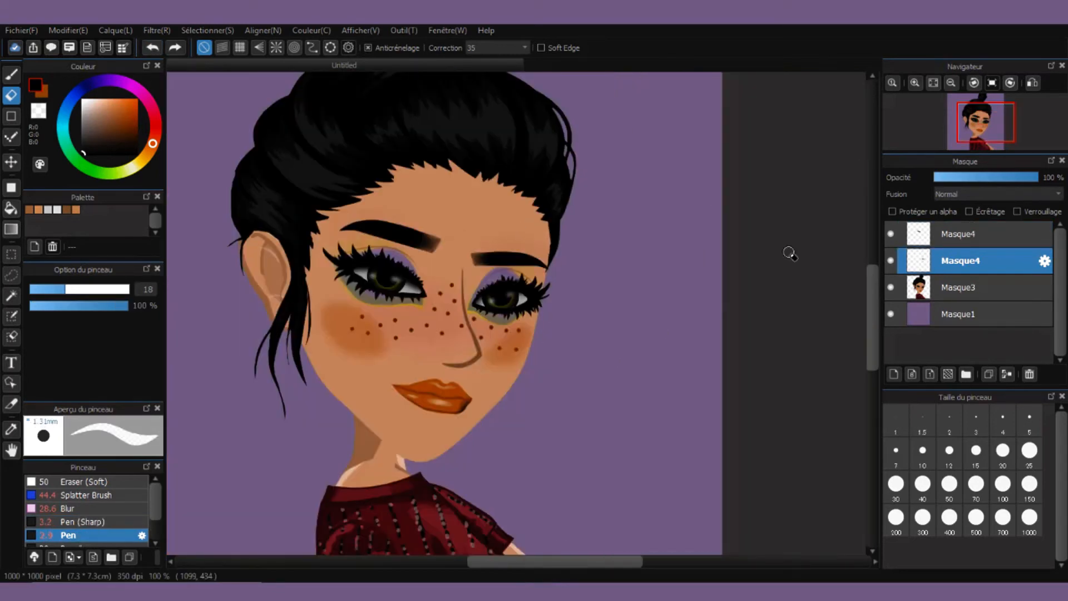
- Rotate the eyebrow on the image's right slightly clockwise above its eye
key("ctrl+t")
key("Return")
scroll(545, 245, "up", 5)
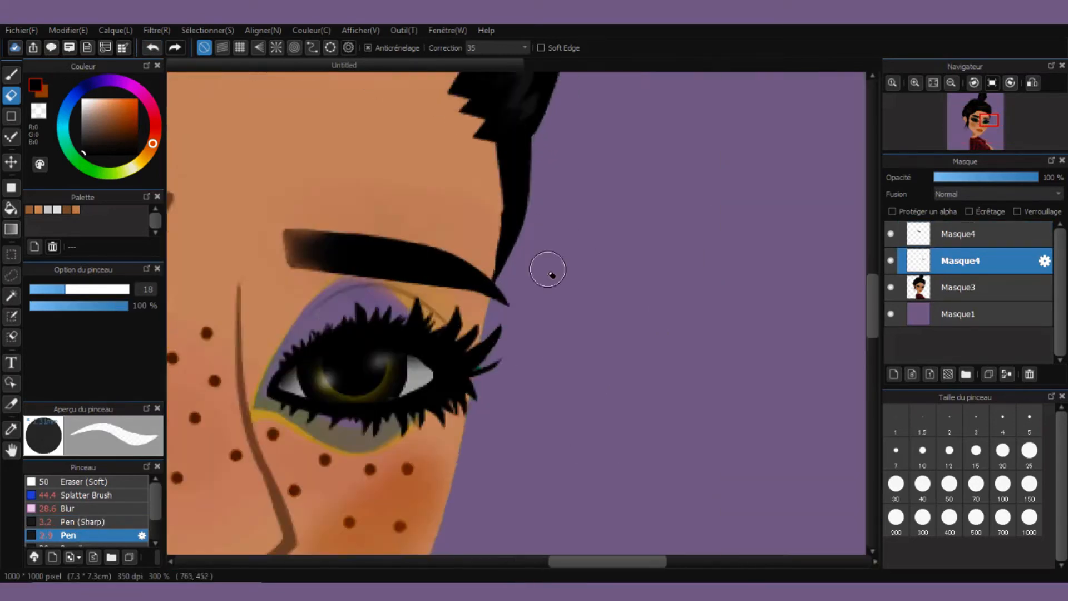
scroll(434, 194, "down", 4)
scroll(447, 209, "up", 4)
- Try to erase the eyebrow tip that extends past the face edge, and undo it
mouse_move(412, 318)
left_mouse_down()
mouse_move(536, 348)
mouse_move(545, 364)
left_mouse_up()
key("ctrl+z")
scroll(544, 244, "down", 3)
scroll(542, 241, "down", 1)
- Transform the eyebrow on the image's right again, making it slightly smaller so its tip stays within the face
key("ctrl+t")
left_click_drag(473, 238, 470, 231)
left_click(855, 553)
scroll(558, 245, "down", 2)
scroll(530, 170, "up", 3)
scroll(558, 167, "down", 2)
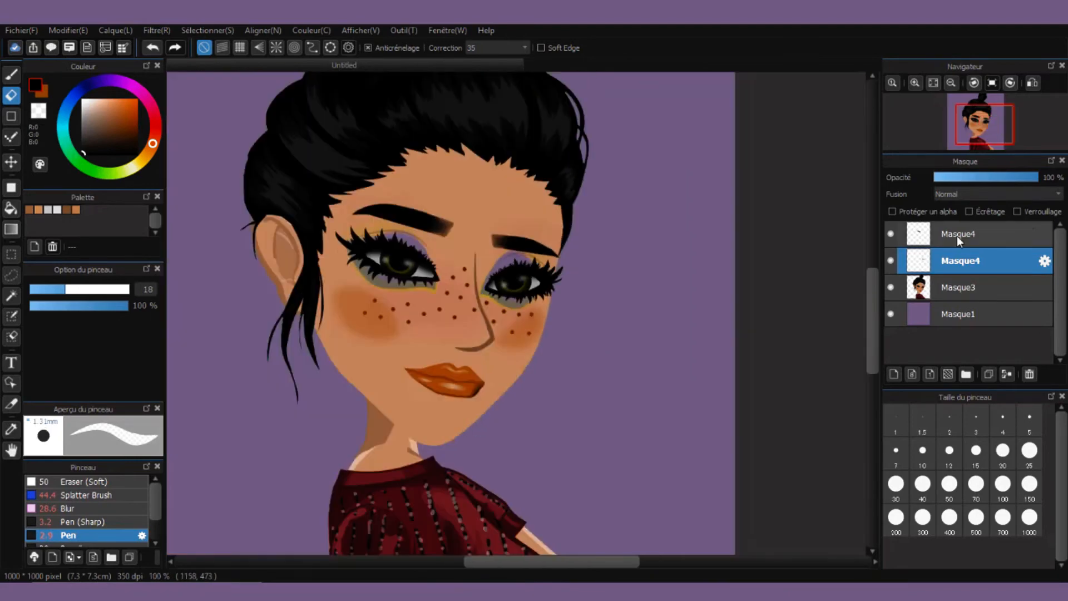
- Add a new layer directly above the portrait layer and paint over the cheeks' orange blush with the skin tone at size 54
left_click(1001, 234)
left_click(979, 287)
scroll(610, 224, "down", 1)
left_click(894, 374)
scroll(358, 210, "up", 4)
scroll(501, 194, "down", 2)
key("b")
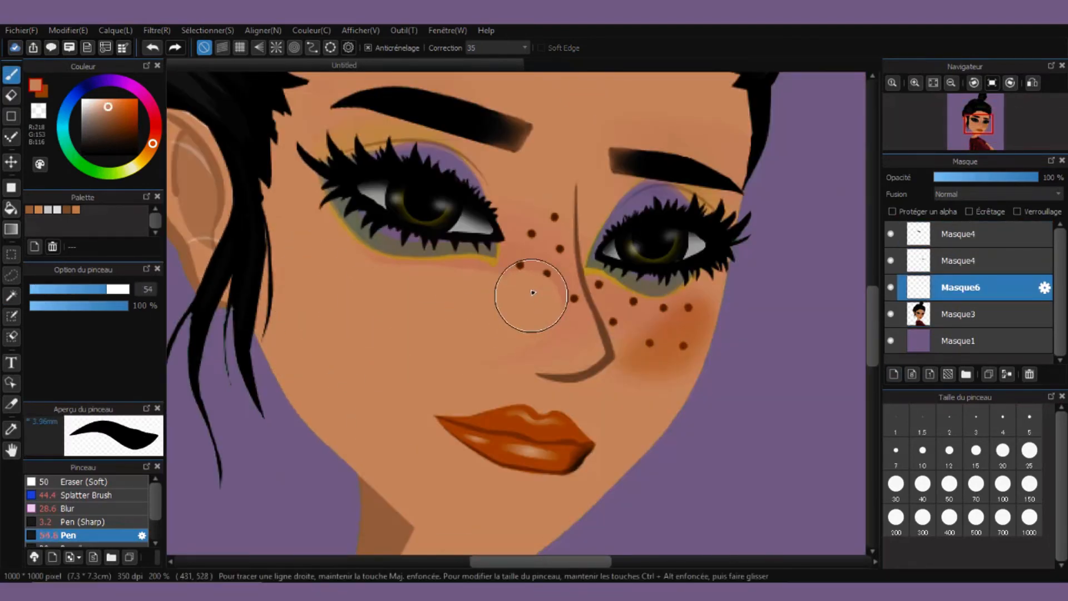
scroll(434, 342, "down", 4)
scroll(434, 342, "up", 5)
mouse_move(766, 370)
left_mouse_down()
mouse_move(753, 406)
mouse_move(801, 334)
left_mouse_up()
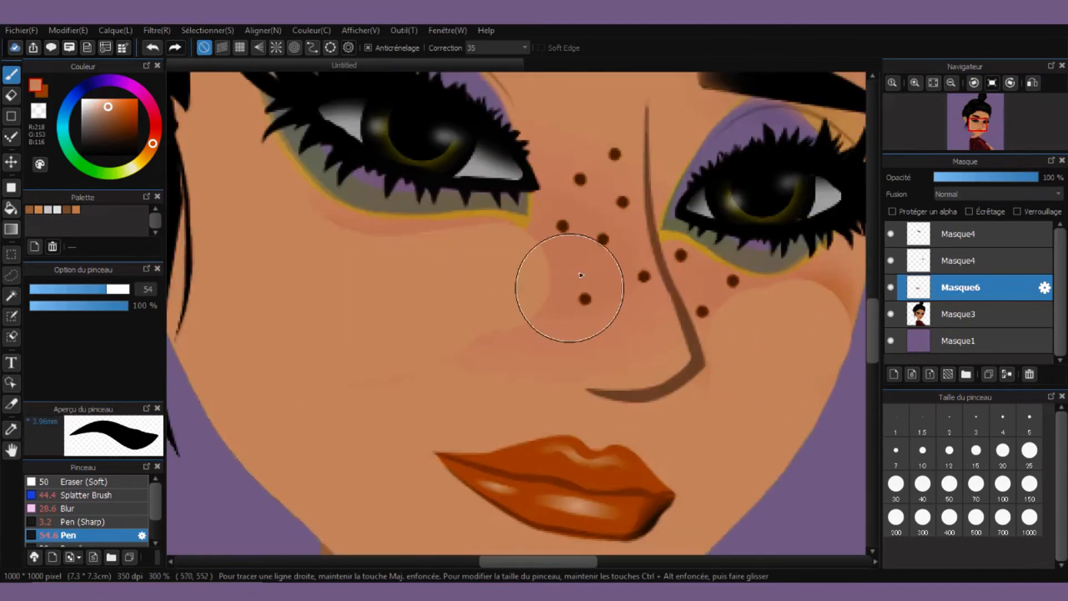
- Cover the freckles and reddish skin around the nose and below the eyes with the skin tone, using size 23 for tighter areas
left_click(581, 274)
left_click_drag(591, 189, 477, 220)
left_click_drag(590, 208, 604, 165)
scroll(309, 248, "down", 2)
mouse_move(643, 320)
left_mouse_down()
mouse_move(580, 325)
mouse_move(590, 385)
left_mouse_up()
scroll(444, 234, "up", 3)
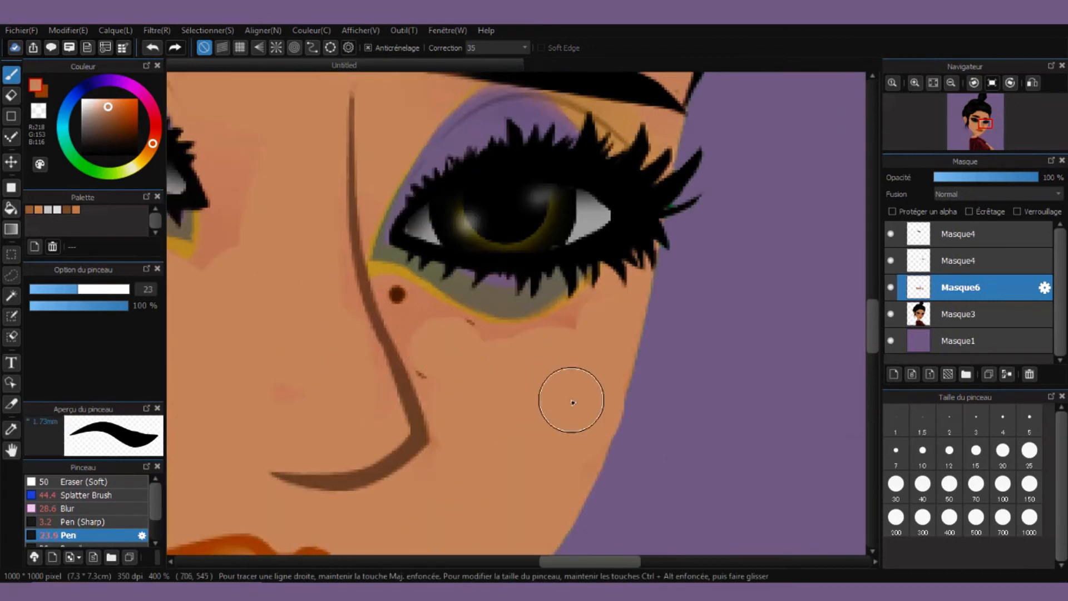
scroll(463, 349, "down", 4)
scroll(310, 470, "up", 5)
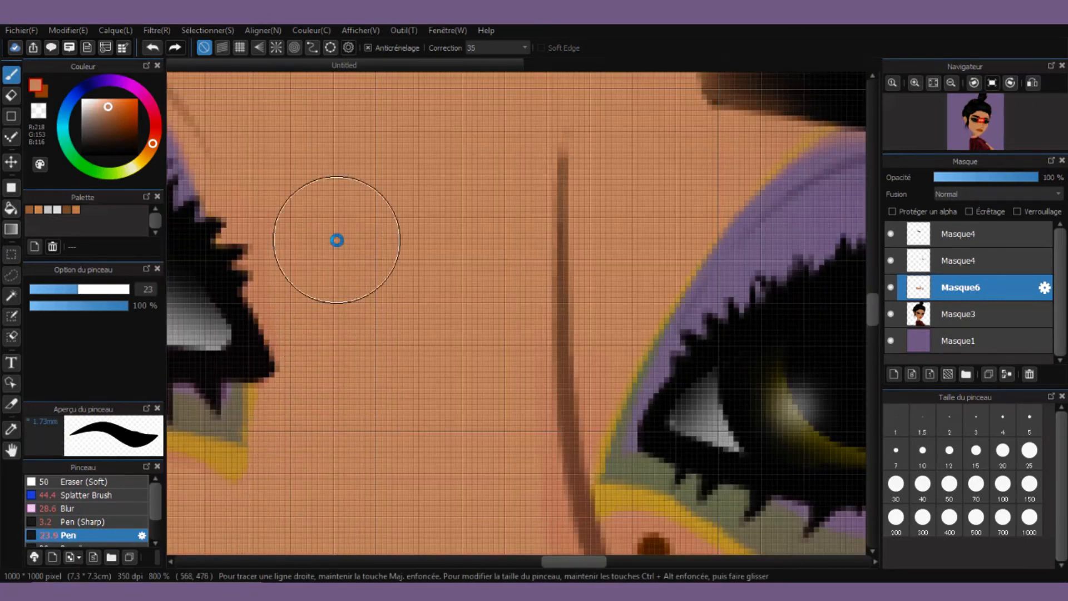
- Clean up the skin along the nose bridge and under the eye on the image's right, reducing the Pen to size 14.4
scroll(315, 239, "down", 2)
scroll(345, 358, "up", 2)
left_click_drag(346, 357, 677, 426)
scroll(676, 425, "down", 4)
scroll(612, 448, "up", 6)
left_click(58, 289)
left_click_drag(420, 180, 476, 236)
scroll(579, 267, "down", 2)
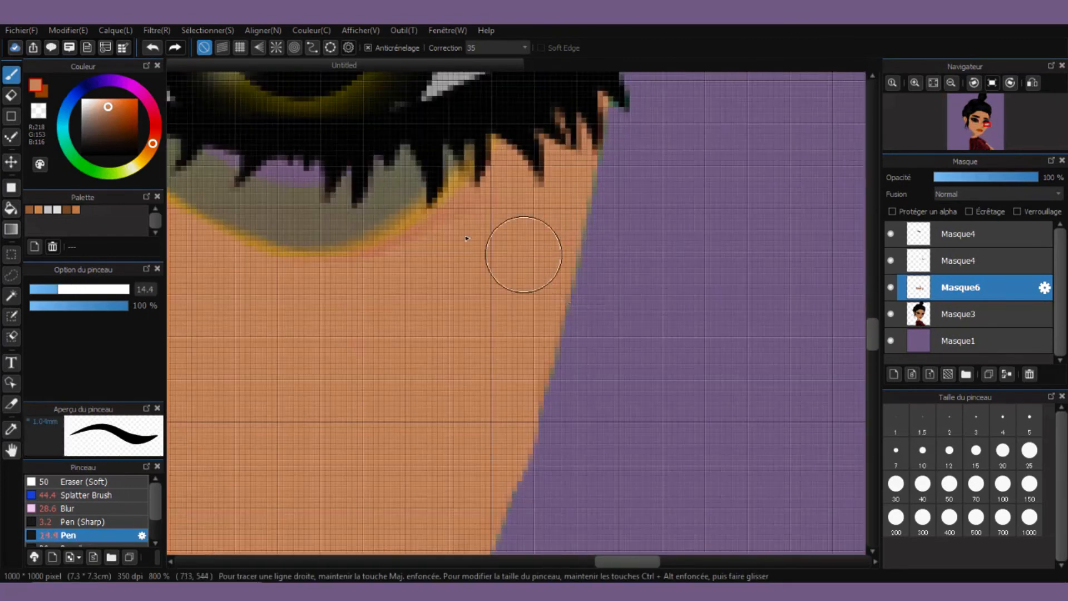
scroll(569, 262, "up", 1)
scroll(533, 317, "down", 2)
scroll(533, 317, "down", 2)
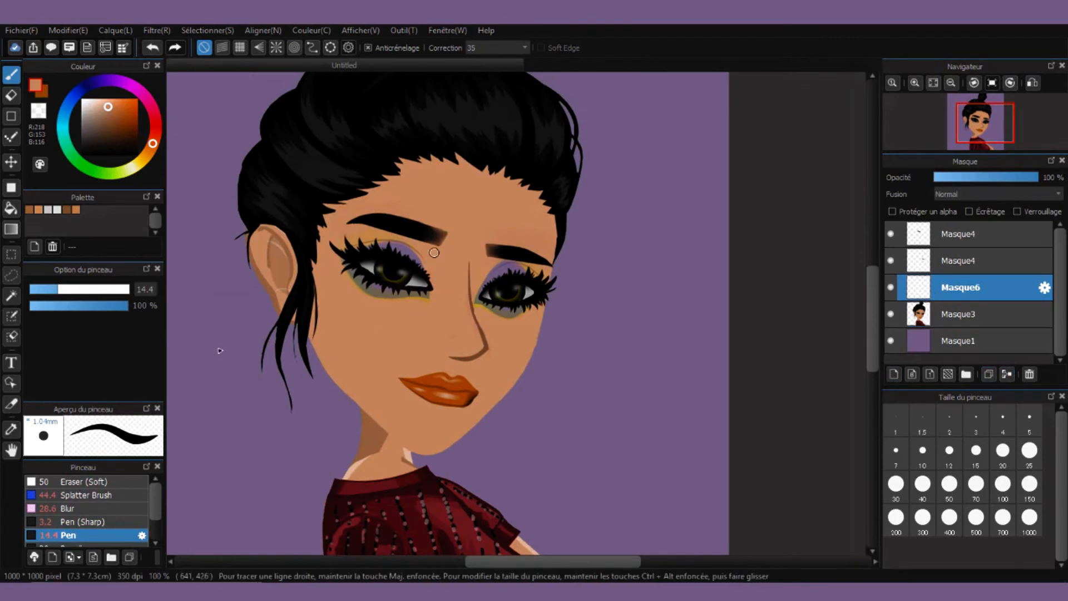
- Choose the dark brown #674837 and paint contour patches under the cheekbone, beside the nose and along the jaw
scroll(694, 85, "up", 1)
left_click(41, 163)
left_click(662, 251)
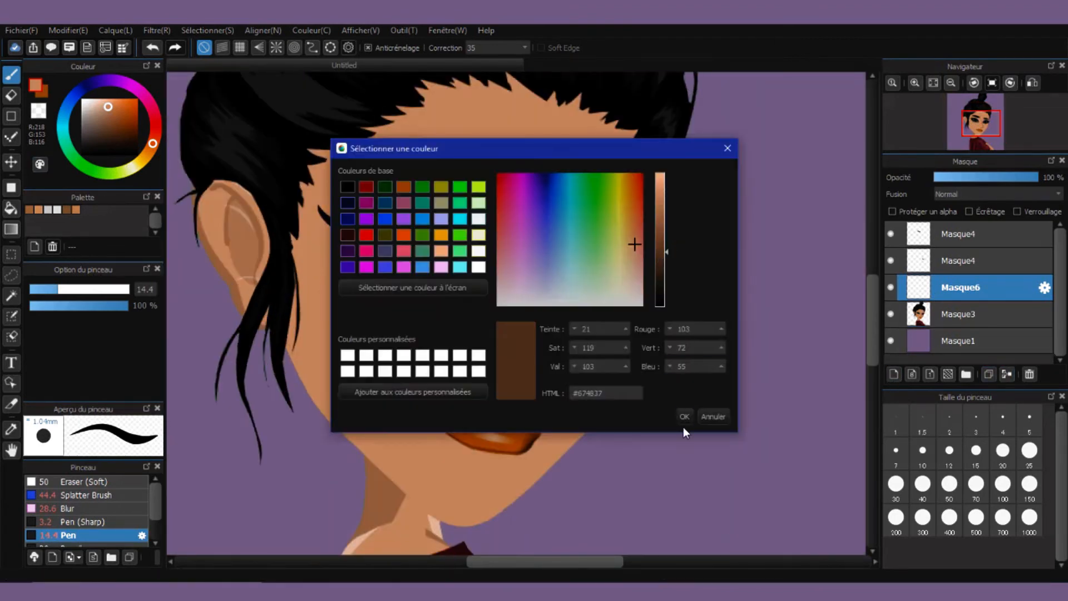
left_click(684, 417)
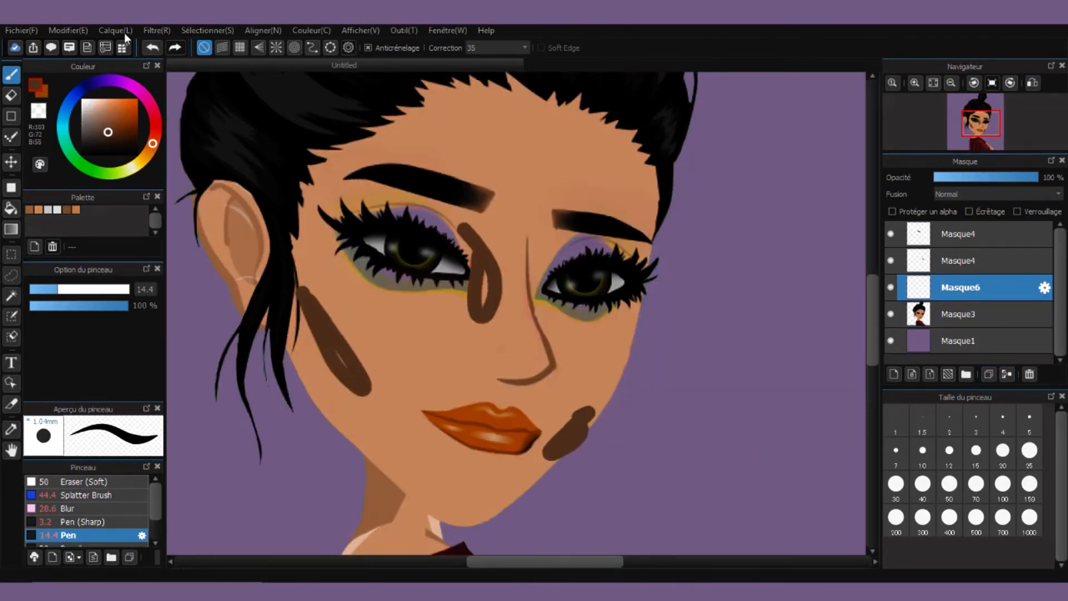
left_click_drag(490, 268, 480, 292)
scroll(562, 254, "up", 4)
mouse_move(547, 181)
left_mouse_down()
mouse_move(494, 310)
mouse_move(495, 420)
left_mouse_up()
scroll(534, 427, "down", 3)
scroll(314, 213, "down", 5)
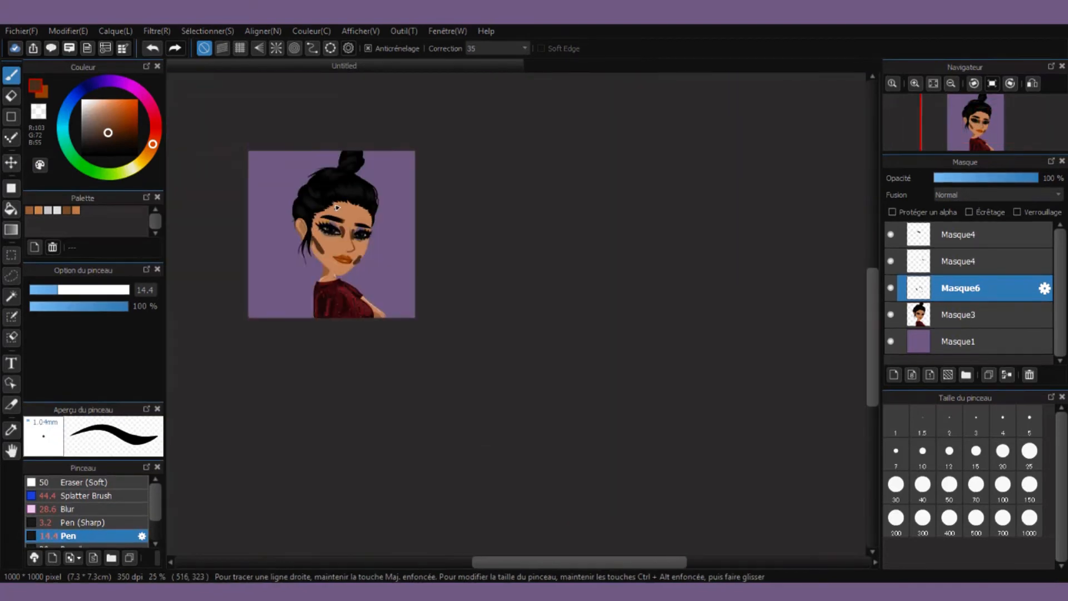
- Undo the brown temple stroke, sample the hair's black and paint a thick line along the temple and hairline
scroll(312, 213, "up", 5)
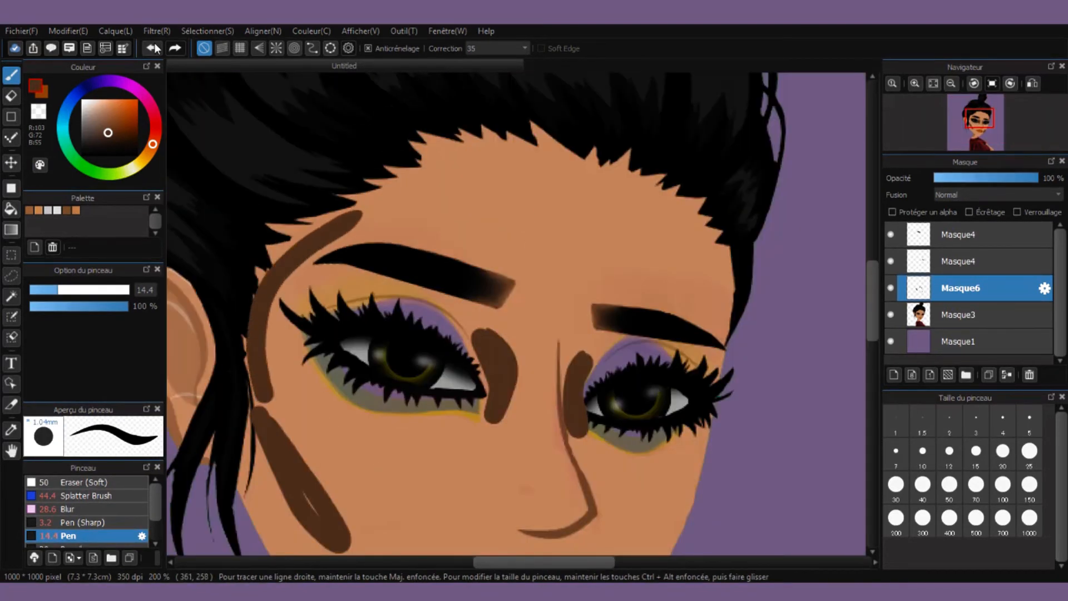
key("ctrl+z")
left_click(226, 229, "alt")
mouse_move(372, 191)
left_mouse_down()
mouse_move(550, 150)
mouse_move(733, 230)
left_mouse_up()
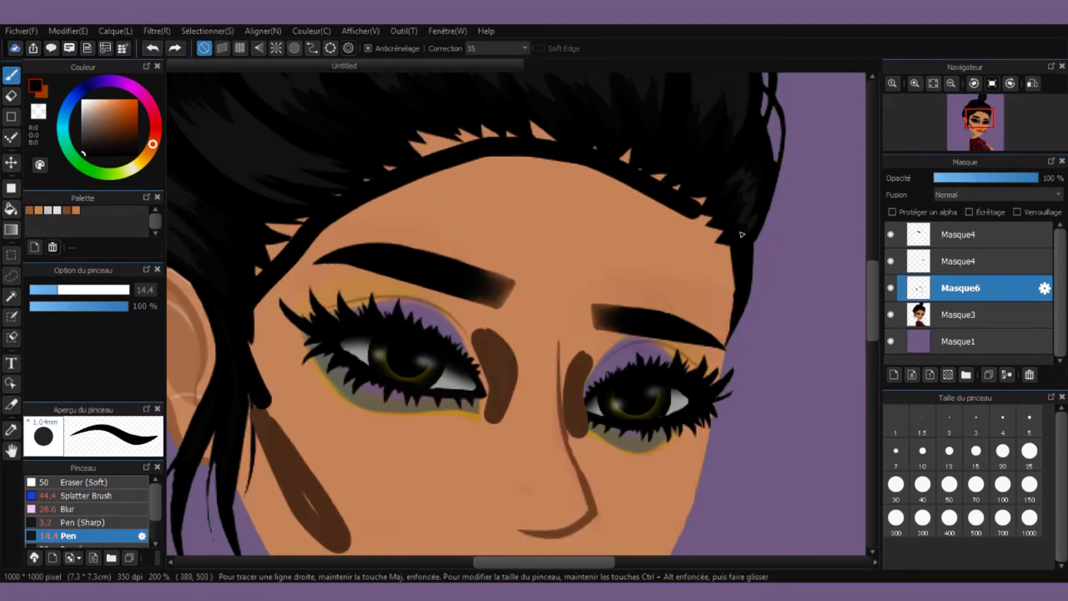
- Paint black contour strokes on the neck, over the brown cheek, jaw and nose patches, and below the lower lip
scroll(723, 305, "down", 5)
scroll(467, 389, "up", 5)
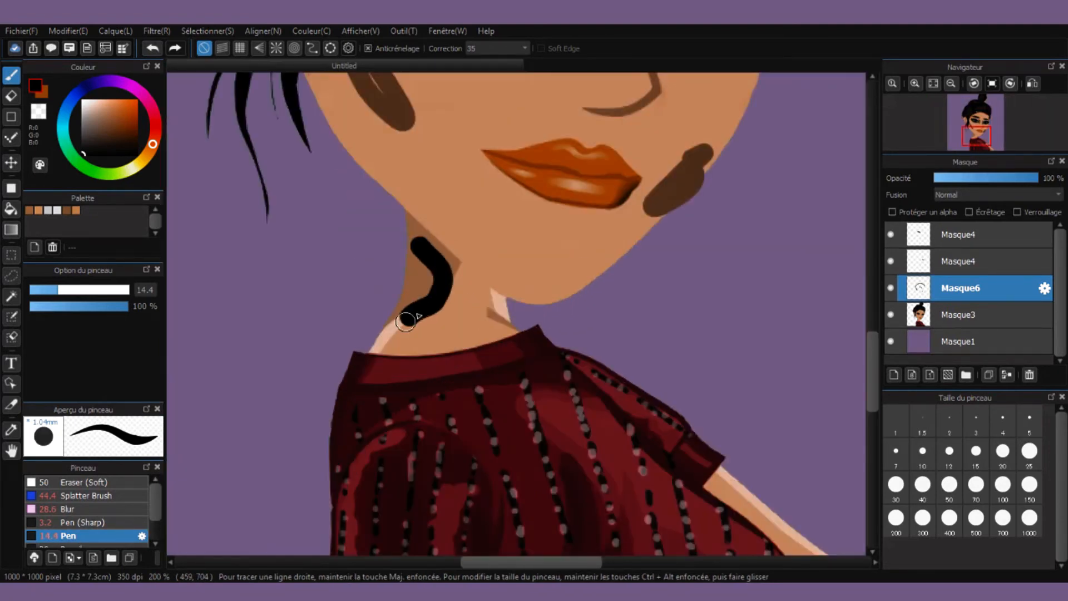
scroll(412, 317, "down", 4)
scroll(391, 261, "up", 2)
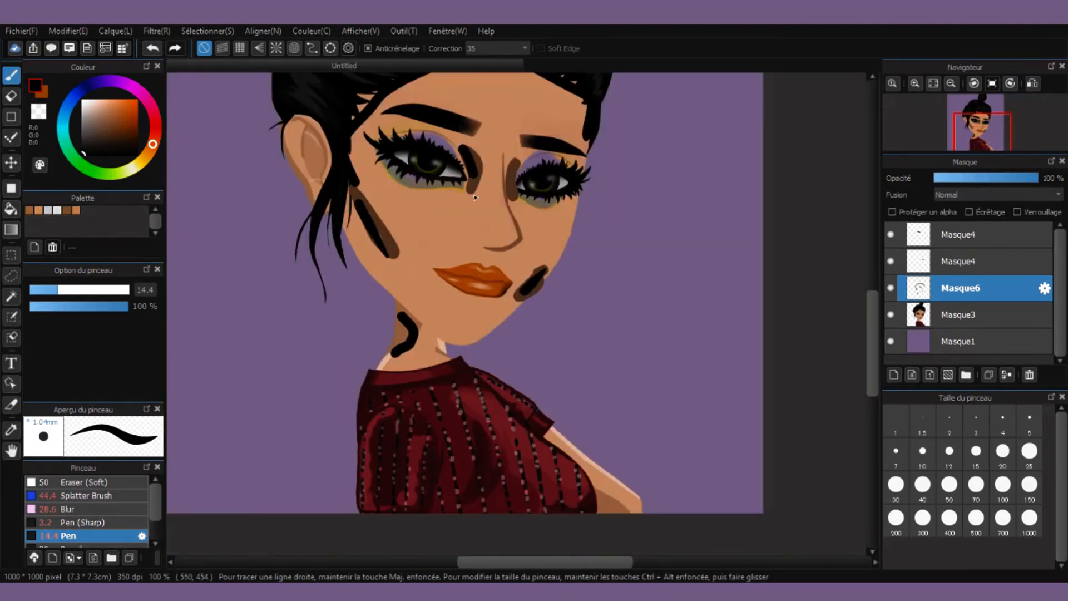
scroll(513, 193, "down", 2)
scroll(470, 438, "up", 3)
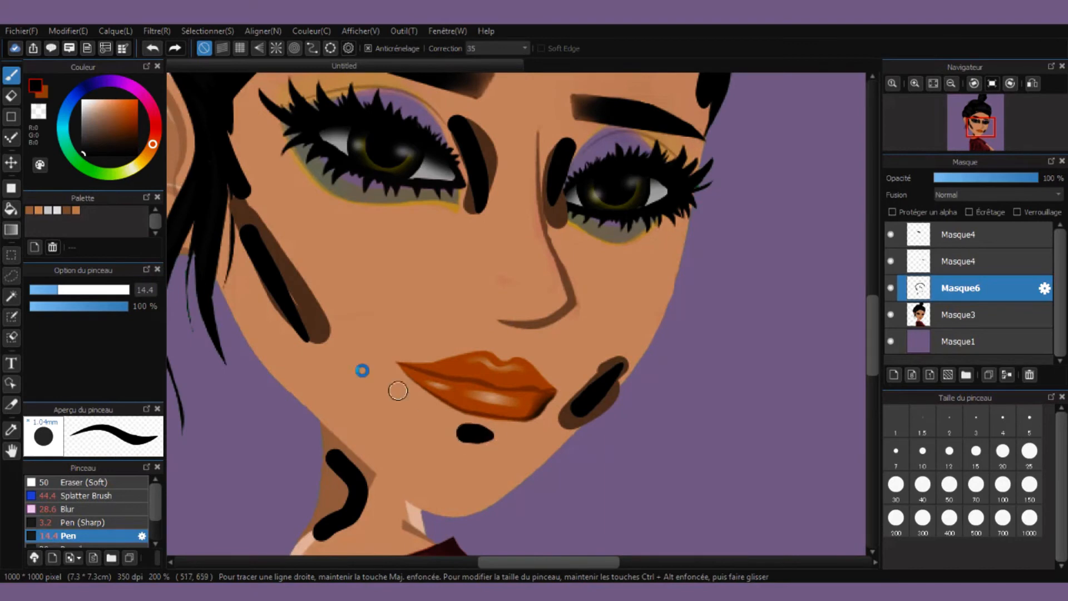
scroll(408, 397, "down", 2)
- Apply a Gaussian blur of 21 to the contour strokes and clip their layer to the portrait layer
left_click(161, 31)
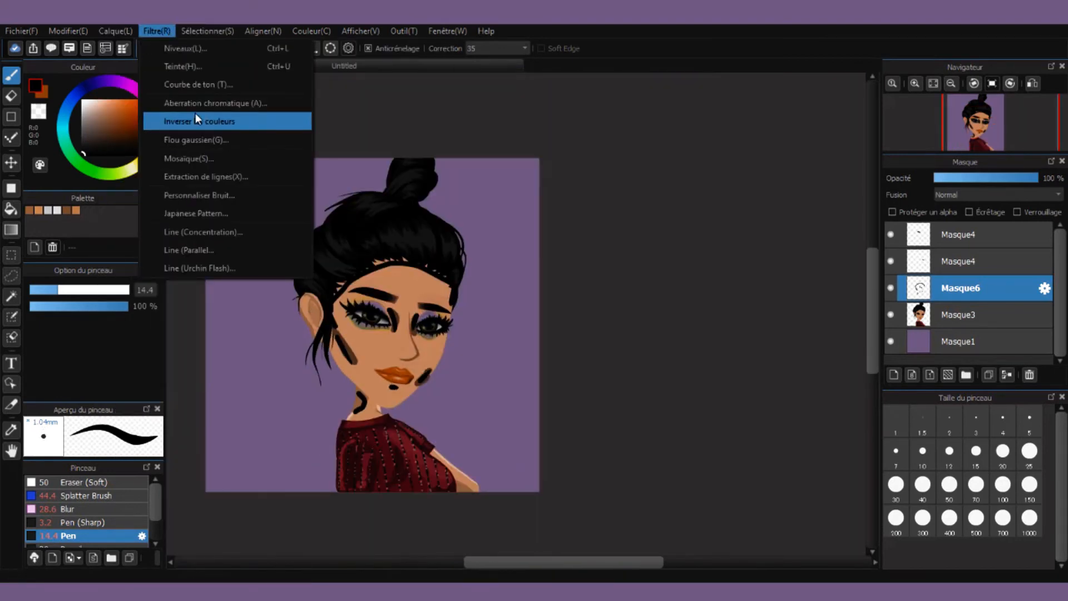
left_click(196, 139)
left_click(777, 173)
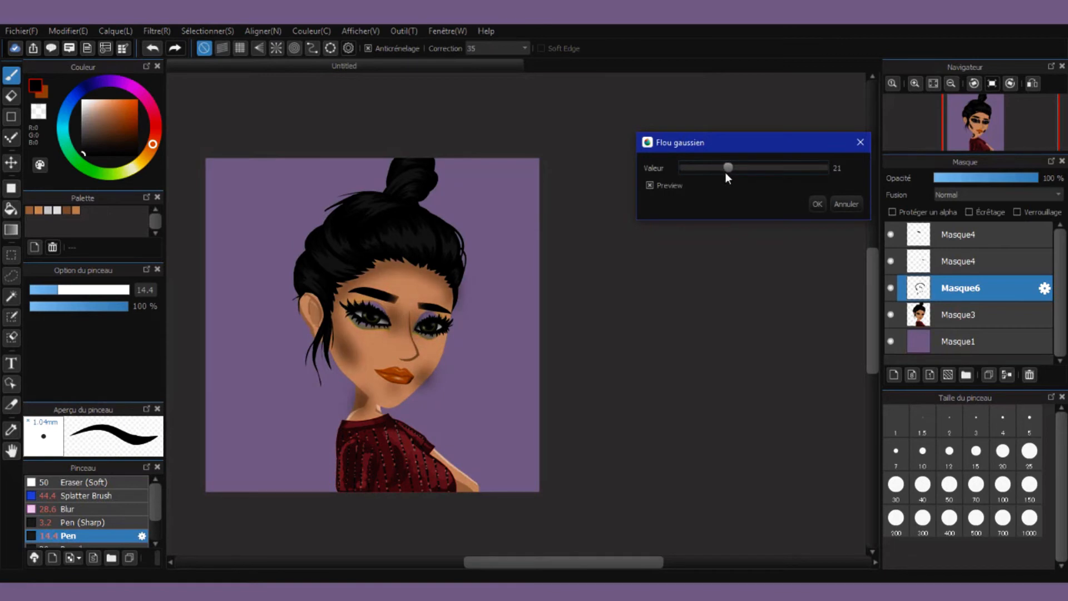
left_click(821, 204)
left_click(980, 213)
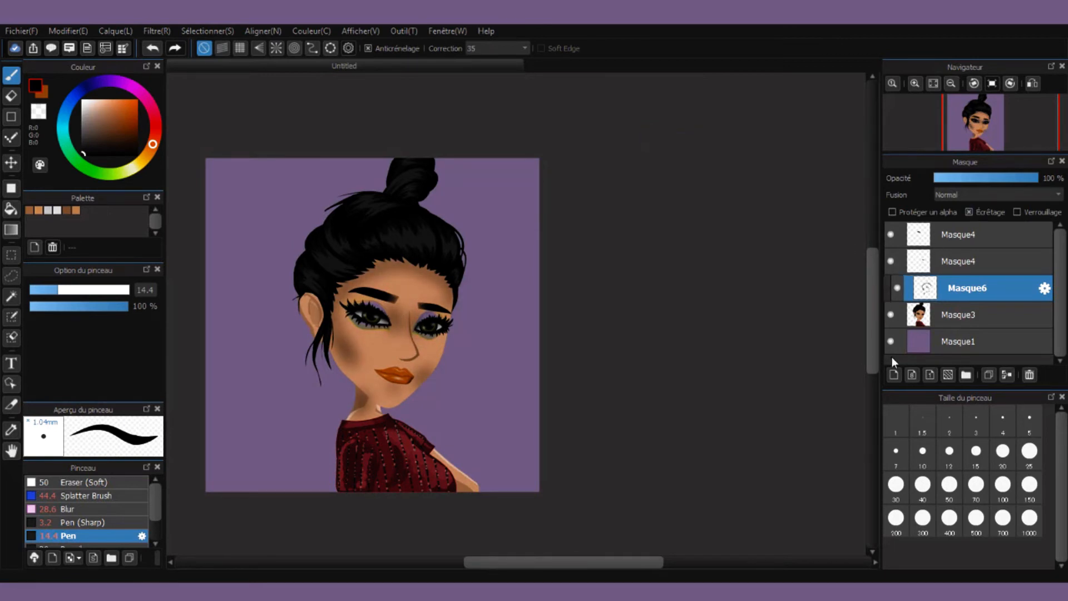
- Add a layer in Addition mode above the contour layer and set the Pen to size 37 with the face's skin tone
left_click(893, 375)
scroll(386, 353, "up", 5)
left_click(998, 194)
left_click(956, 224)
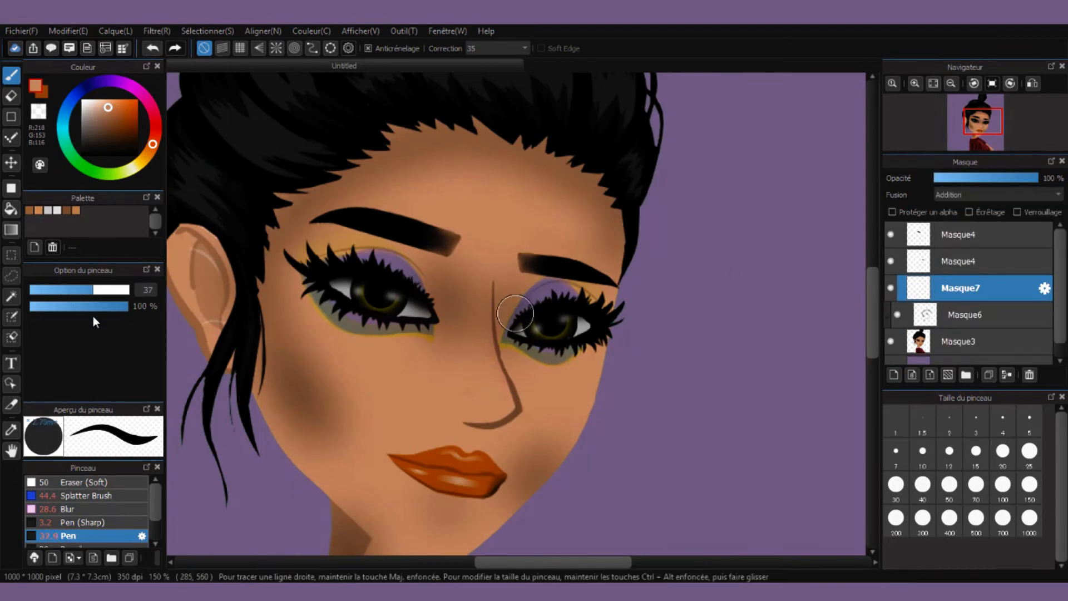
left_click_drag(318, 365, 319, 367)
scroll(526, 390, "up", 1)
key("ctrl+z")
- Paint bright highlight spots on the forehead, both cheeks, the neck and the chin
scroll(501, 301, "down", 3)
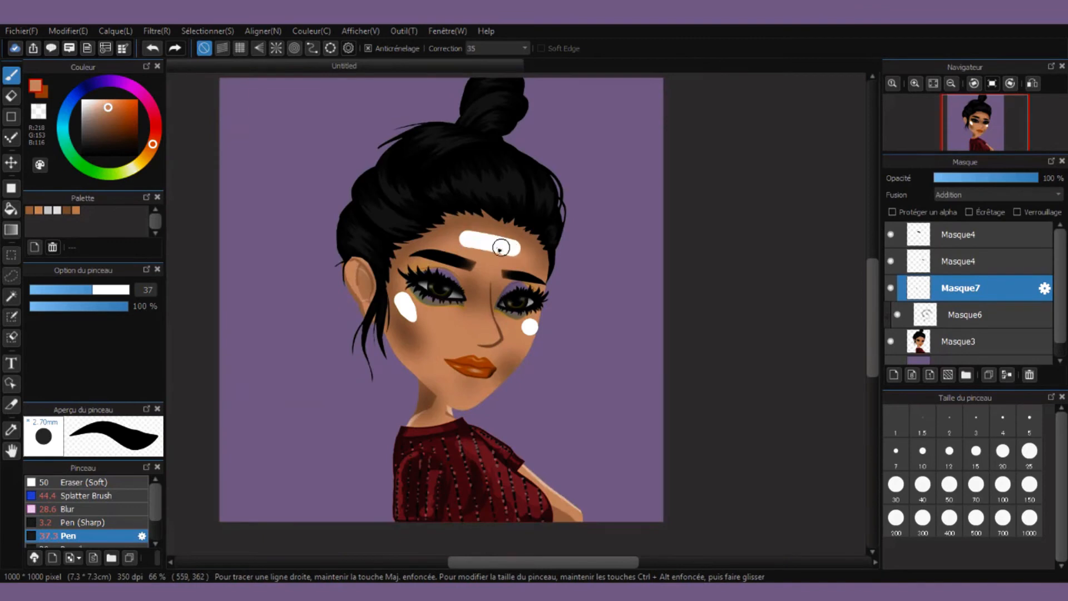
scroll(405, 441, "down", 1)
scroll(391, 362, "up", 2)
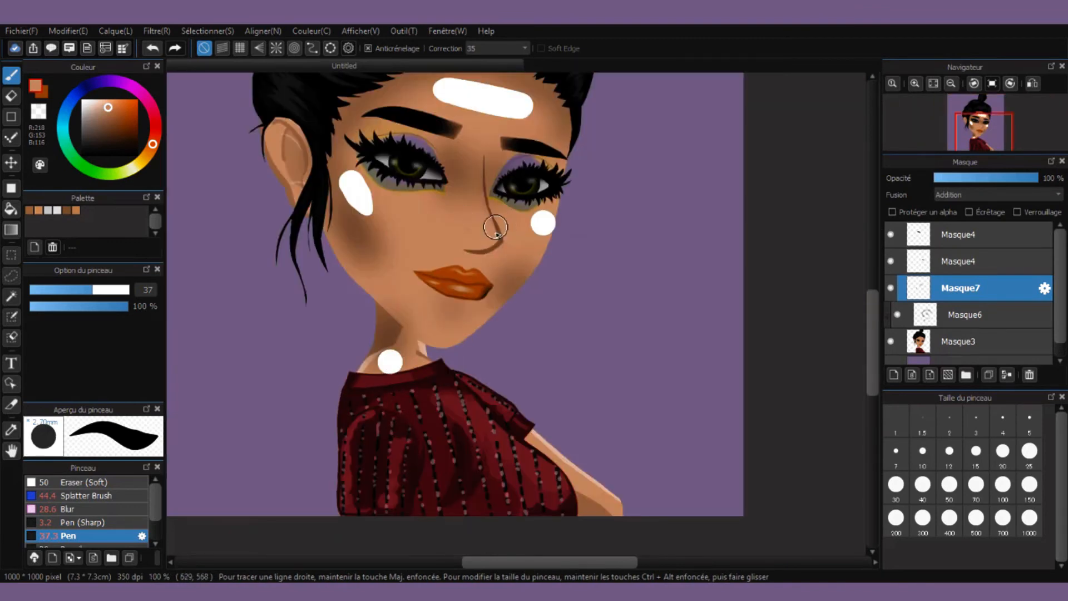
scroll(370, 224, "down", 2)
scroll(405, 277, "up", 1)
left_click(406, 274)
scroll(242, 214, "down", 2)
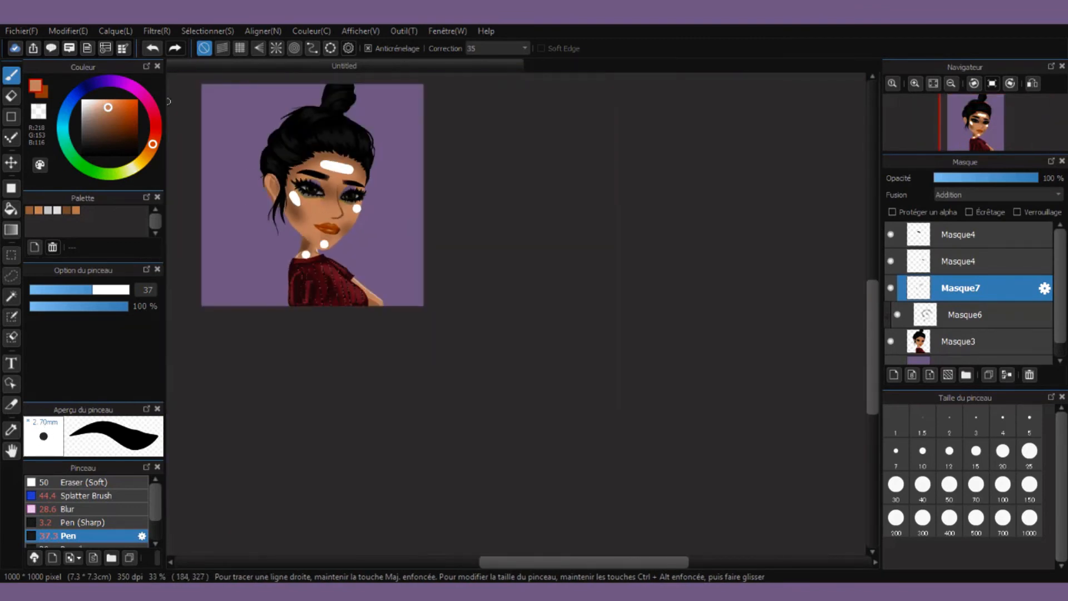
scroll(294, 229, "up", 3)
scroll(195, 90, "down", 2)
scroll(194, 90, "up", 1)
- Soften the face and neck highlight spots with a Gaussian blur
left_click(157, 30)
left_click(189, 139)
left_click(762, 168)
left_click(689, 168)
left_click(816, 204)
scroll(476, 250, "down", 4)
scroll(222, 262, "up", 2)
- Lower the contour layer's opacity, and merge the contour and highlight layers down into the portrait layer
left_click(960, 316)
left_click(980, 177)
scroll(361, 270, "down", 3)
scroll(443, 269, "up", 3)
left_click(1007, 375)
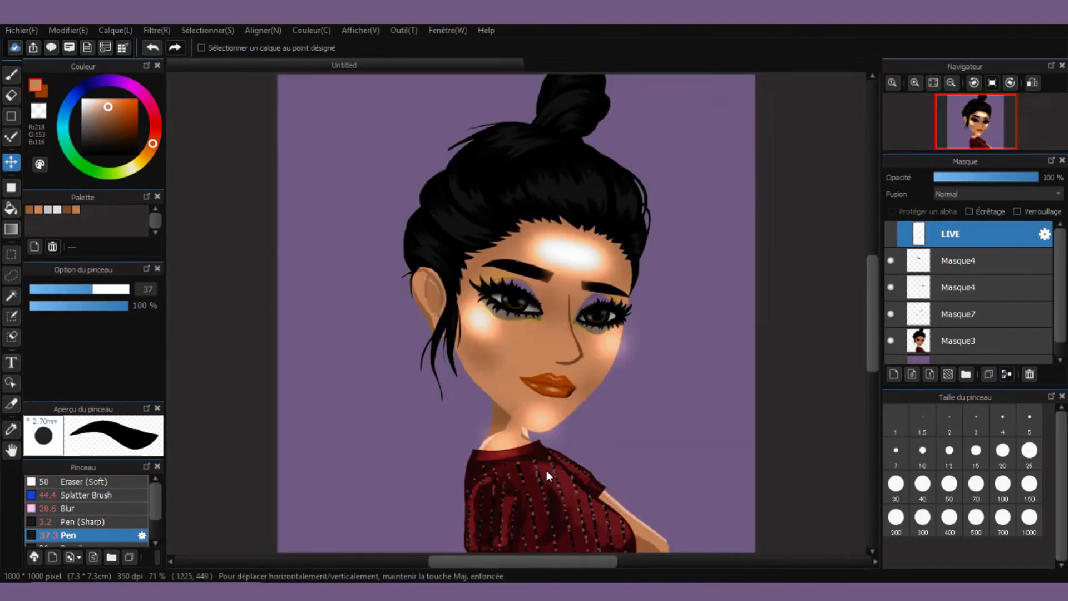
left_click(960, 315)
left_click(1006, 374)
scroll(602, 393, "down", 3)
- Add another layer in Addition mode and paint small highlights on the nose tip and above the upper lip at size 4.8
left_click(894, 373)
left_click(11, 74)
scroll(583, 288, "up", 4)
scroll(582, 288, "up", 3)
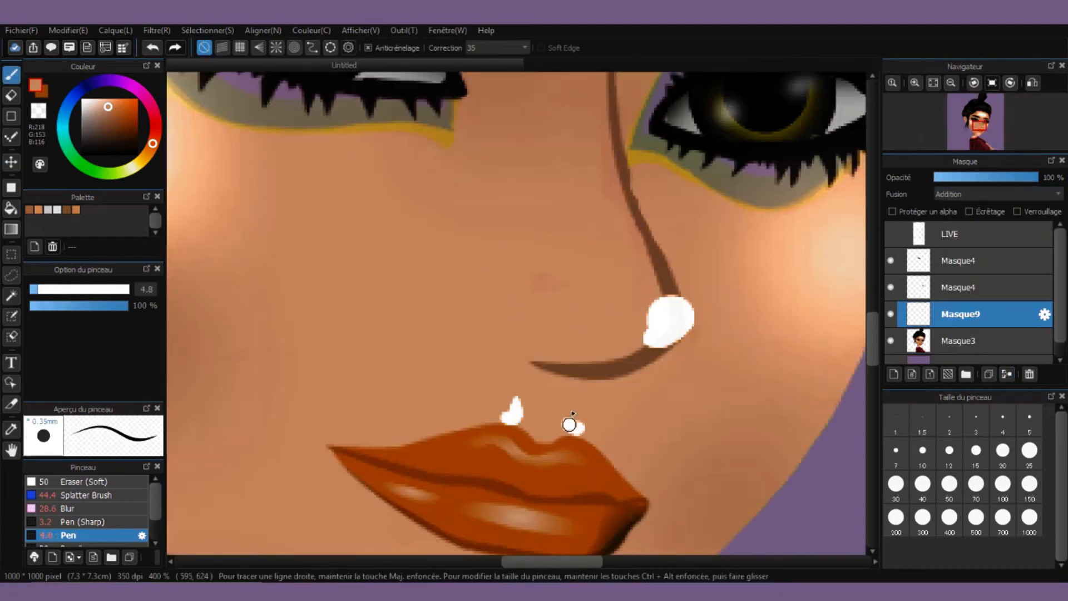
- Apply a Gaussian blur to the nose and lip highlights, lower their layer's opacity and merge it into the portrait layer
left_click(156, 30)
left_click(192, 145)
left_click_drag(727, 167, 687, 169)
left_click(818, 203)
scroll(427, 337, "down", 2)
left_click(978, 177)
left_click(11, 162)
scroll(567, 321, "down", 2)
left_click(1006, 374)
scroll(649, 149, "up", 2)
- Add an Addition layer clipped to the portrait and brush on soft highlights with a light skin tone at size 44 and low opacity
left_click(11, 75)
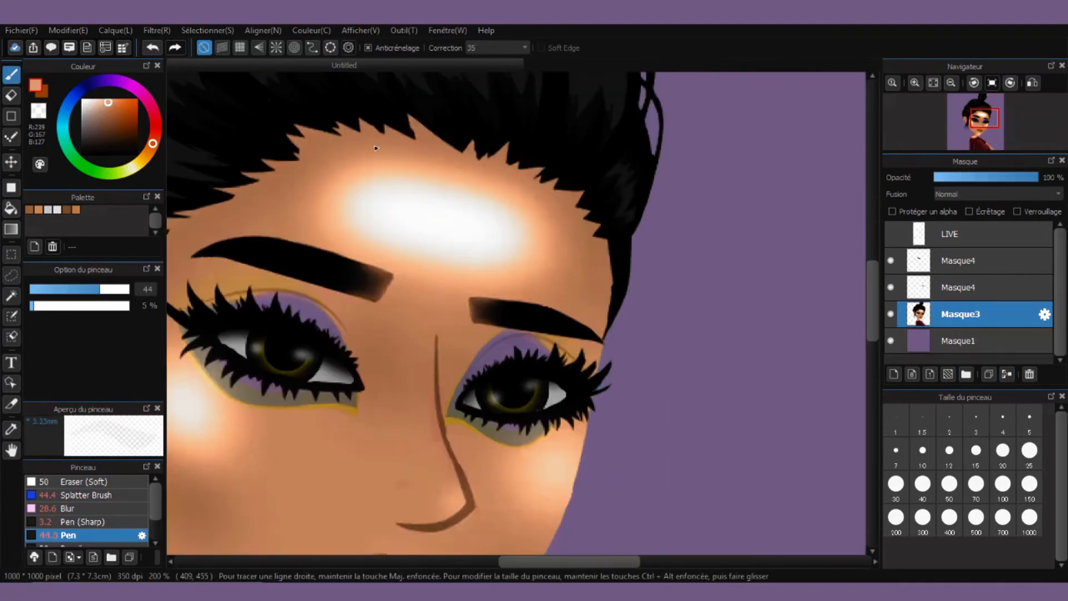
scroll(436, 263, "down", 2)
left_click(894, 374)
scroll(538, 331, "up", 2)
left_click(1038, 177)
left_click_drag(364, 432, 373, 443)
left_click(969, 211)
scroll(623, 234, "down", 2)
- Select the forehead area with the lasso and apply a Gaussian blur to the new highlights
left_click(157, 30)
left_click(11, 275)
left_click(156, 30)
left_click_drag(595, 131, 591, 154)
left_click(194, 139)
left_click(819, 205)
scroll(623, 234, "down", 1)
- Set the highlight layer's opacity to 73 %, adjust the forehead selection to 43 % saturation and 46 % luminosity, and deselect
left_click(157, 31)
left_click(747, 195)
scroll(604, 128, "down", 3)
left_click(157, 31)
left_click(183, 47)
left_click(806, 136)
left_click(979, 177)
left_click(156, 31)
left_click(831, 137)
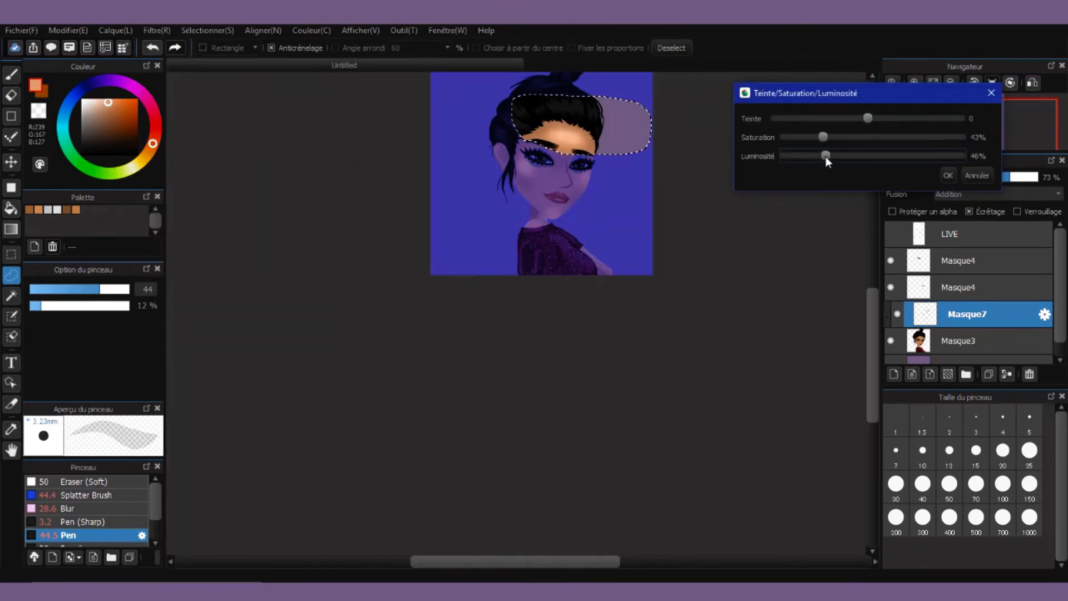
left_click(948, 176)
key("ctrl+d")
- Merge the highlight layer and both eyebrow layers down into the portrait layer, and delete the hidden LIVE layer
scroll(624, 111, "up", 3)
left_click(960, 267)
left_click(1029, 374)
left_click(965, 314)
scroll(424, 286, "down", 3)
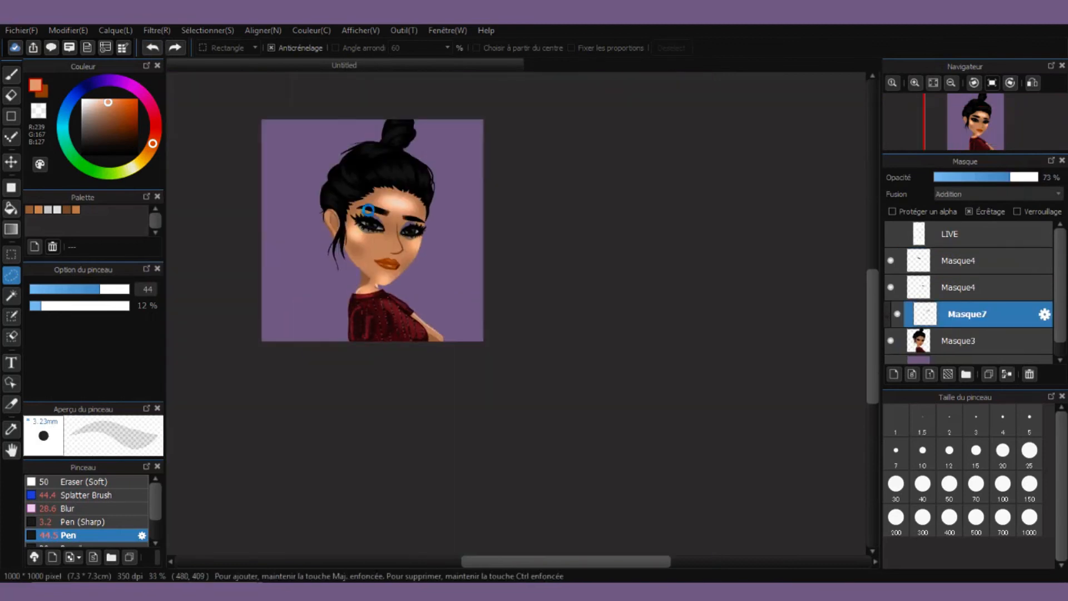
left_click(1006, 375)
scroll(536, 249, "up", 4)
scroll(667, 389, "down", 2)
left_click(958, 261)
left_click(1006, 374)
left_click(908, 235)
left_click(1029, 374)
- Add a layer above the portrait and paint black shading over the hair with the Pen at size 36 and 100 % opacity
left_click(894, 374)
scroll(553, 222, "up", 1)
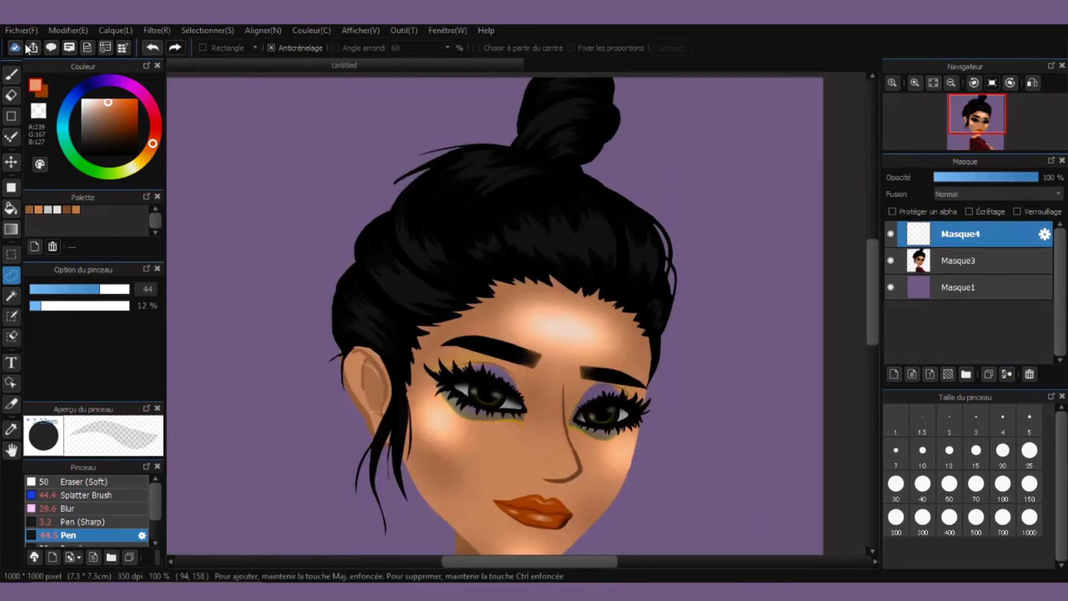
left_click(11, 75)
left_click(128, 305)
left_click(92, 290)
right_click(399, 382)
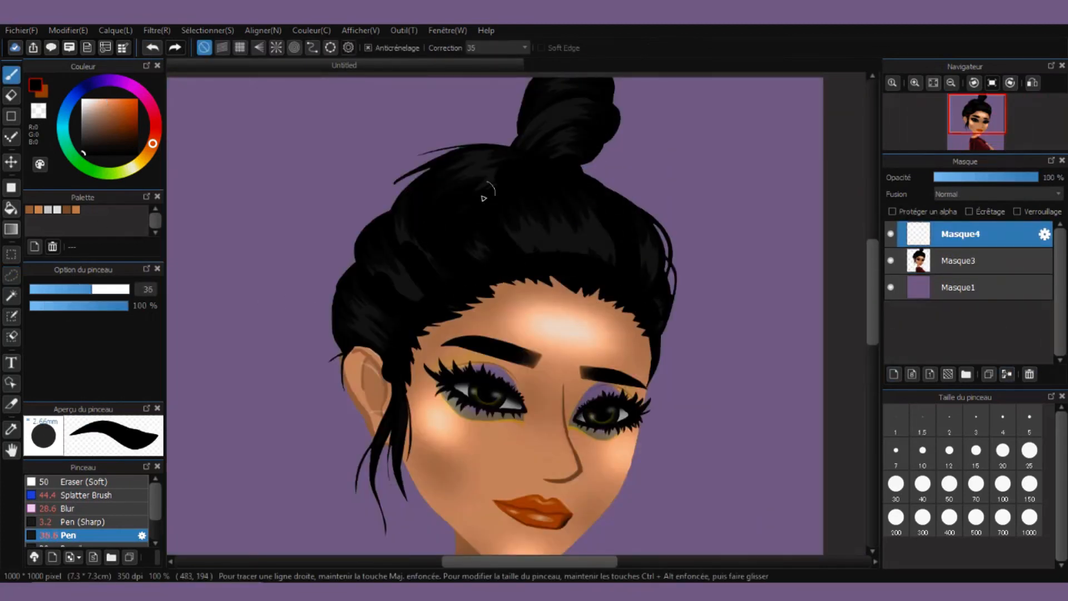
scroll(412, 333, "down", 2)
- Add a layer above the shading and paint white highlight patches on the hair with the Pen at size 33
left_click(894, 375)
scroll(449, 264, "up", 2)
left_click(83, 100)
left_click(87, 289)
left_click_drag(508, 308, 542, 307)
left_click_drag(357, 337, 366, 348)
left_click_drag(331, 392, 341, 402)
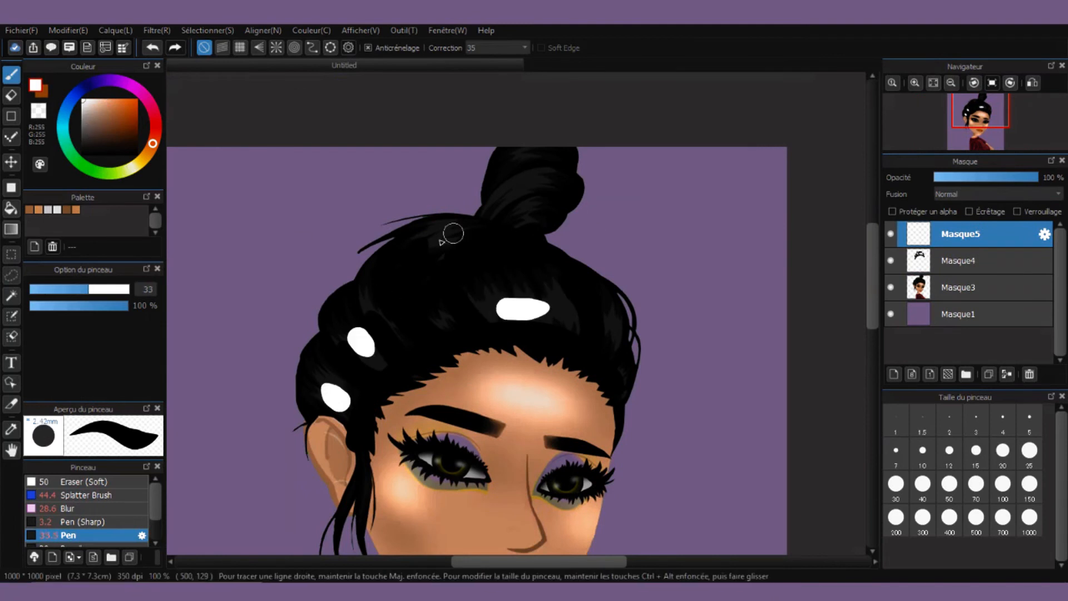
left_click_drag(423, 240, 444, 234)
- Apply a Gaussian blur to the white hair highlight layer and to the black hair shading layer
scroll(412, 333, "down", 2)
left_click(958, 260)
left_click(958, 234)
left_click(157, 31)
left_click(178, 136)
left_click(818, 202)
left_click(958, 261)
left_click(158, 30)
left_click(178, 136)
left_click_drag(718, 167, 694, 168)
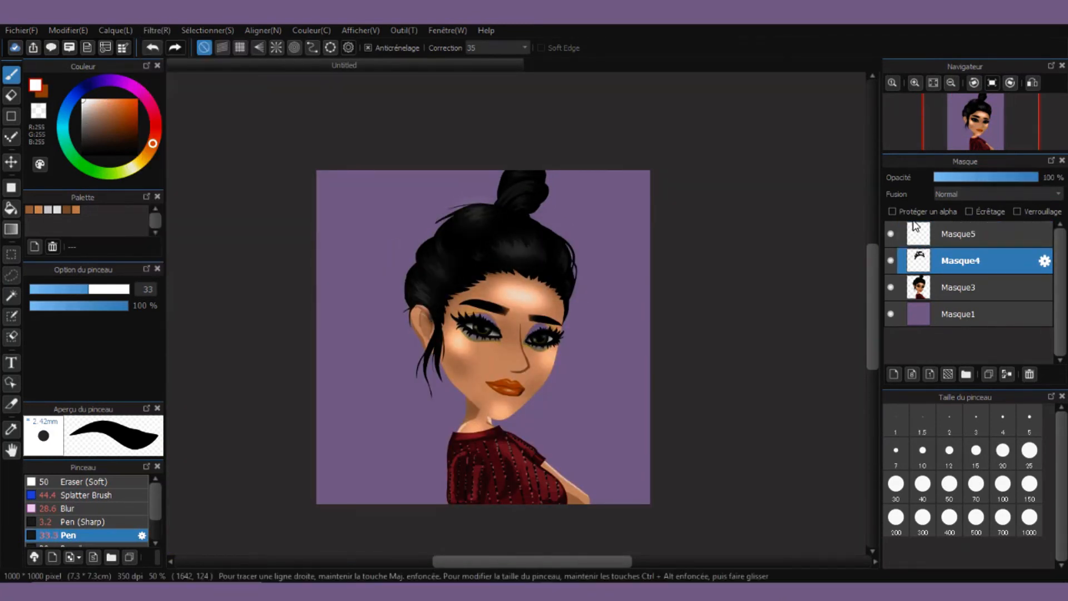
- Set the highlight layer to 47 % opacity beneath the shading layer, and merge both hair layers into the portrait layer
scroll(629, 492, "up", 2)
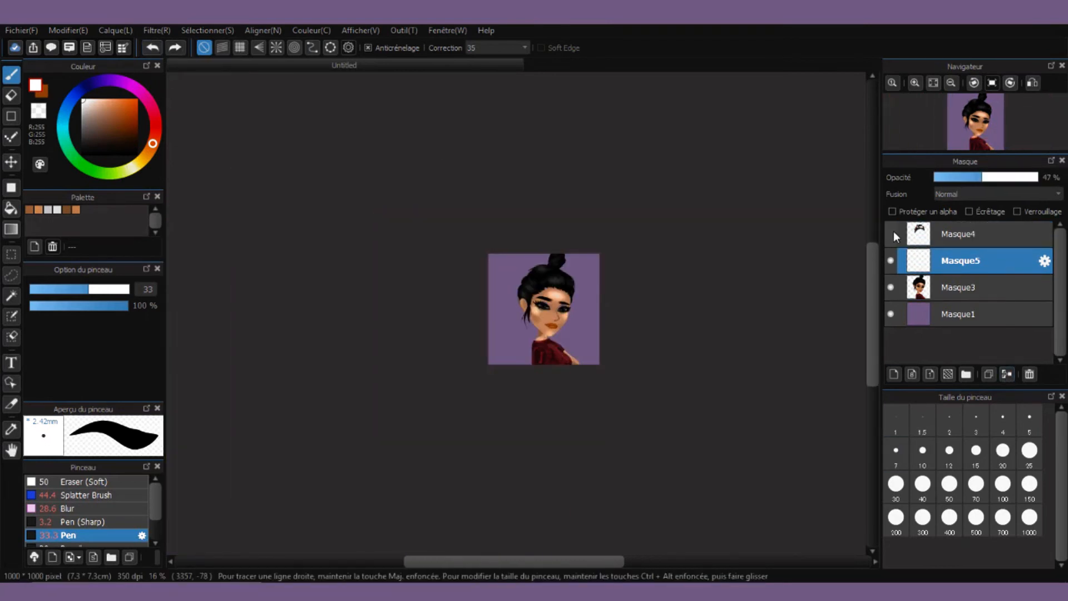
left_click(890, 260)
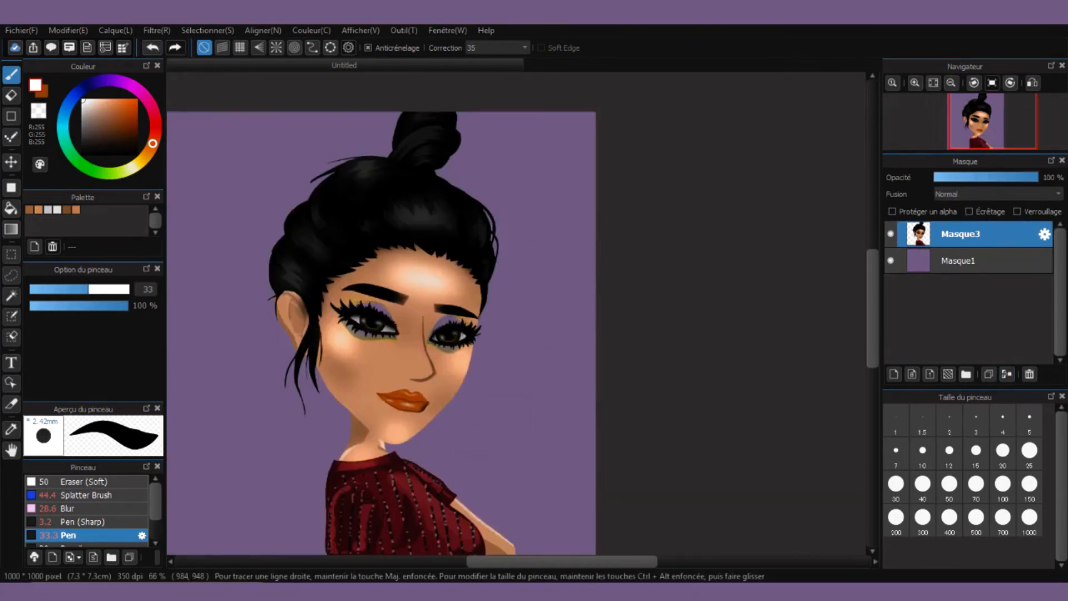
scroll(466, 301, "down", 2)
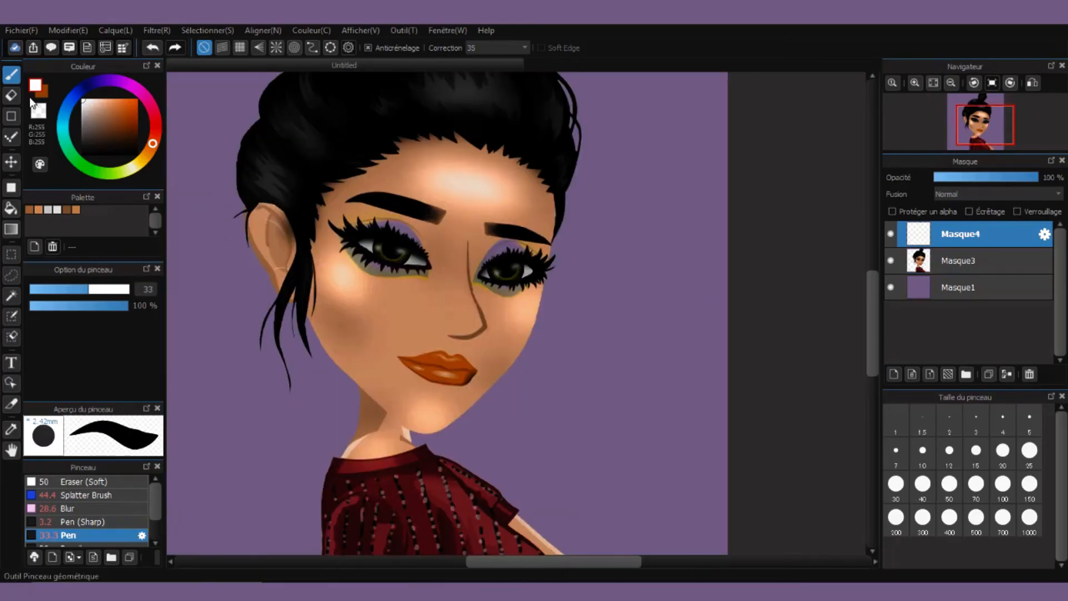
- Sample the orange-brown lip colour and paint a blush spot on each cheek on the new layer with the Pen at size 43
right_click(441, 368)
mouse_move(339, 294)
left_mouse_down()
mouse_move(386, 306)
mouse_move(323, 296)
mouse_move(369, 305)
left_mouse_up()
key("ctrl+z")
left_click(153, 48)
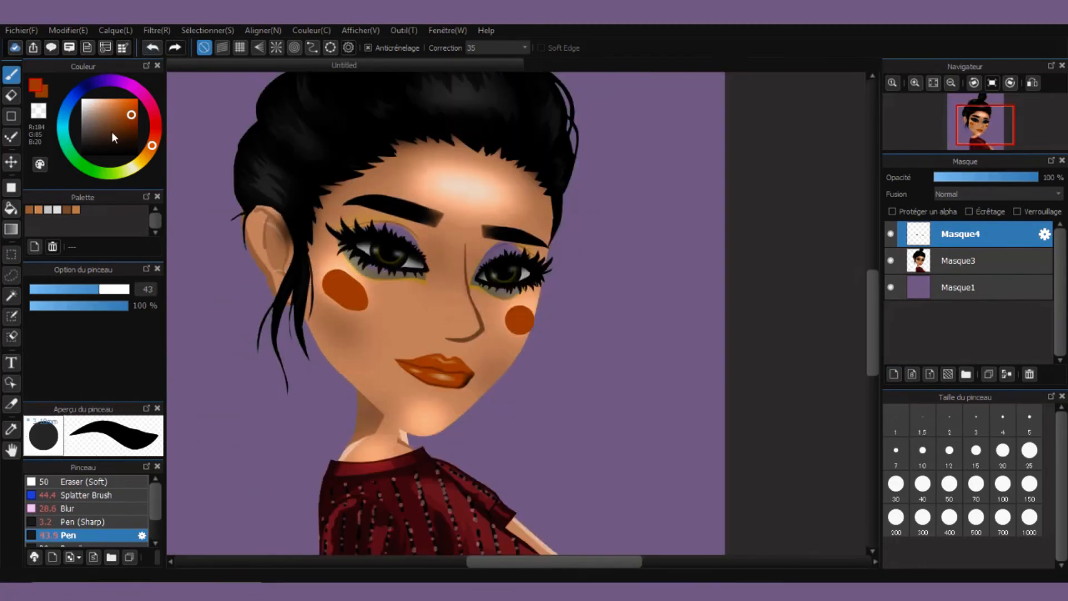
- Apply a Gaussian blur of 21 to the blush spots and clip the blush layer to the portrait
left_click(156, 30)
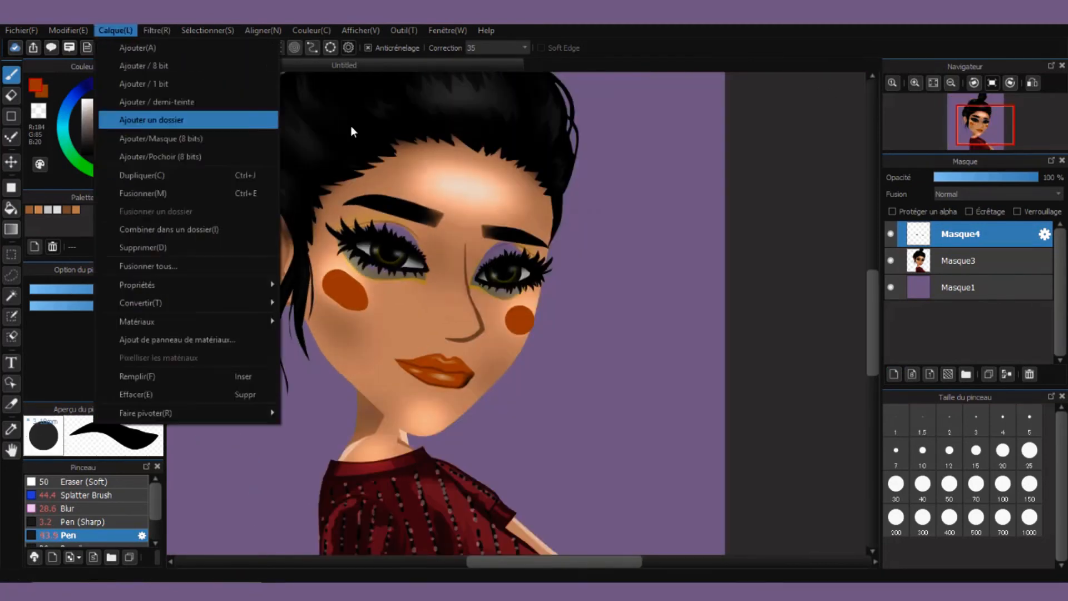
left_click(192, 84)
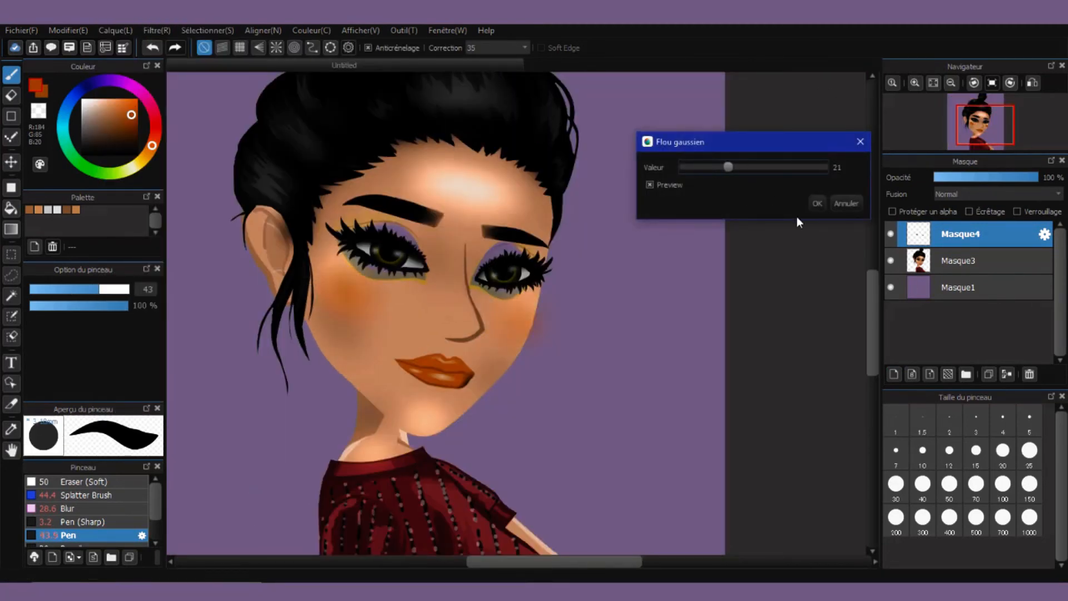
left_click(816, 203)
scroll(768, 286, "down", 1)
left_click(970, 211)
- Add a layer and paint brown freckles over the cheeks, nose and forehead with the Splatter Brush at size 57
left_click(894, 375)
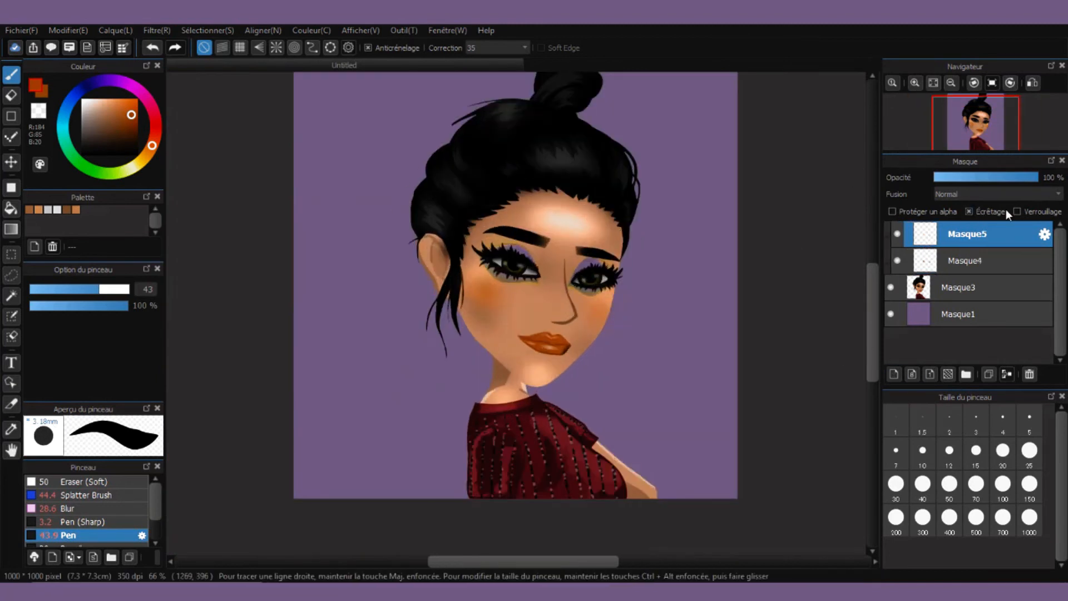
left_click(78, 495)
left_click_drag(81, 284, 107, 289)
left_click_drag(484, 295, 549, 288)
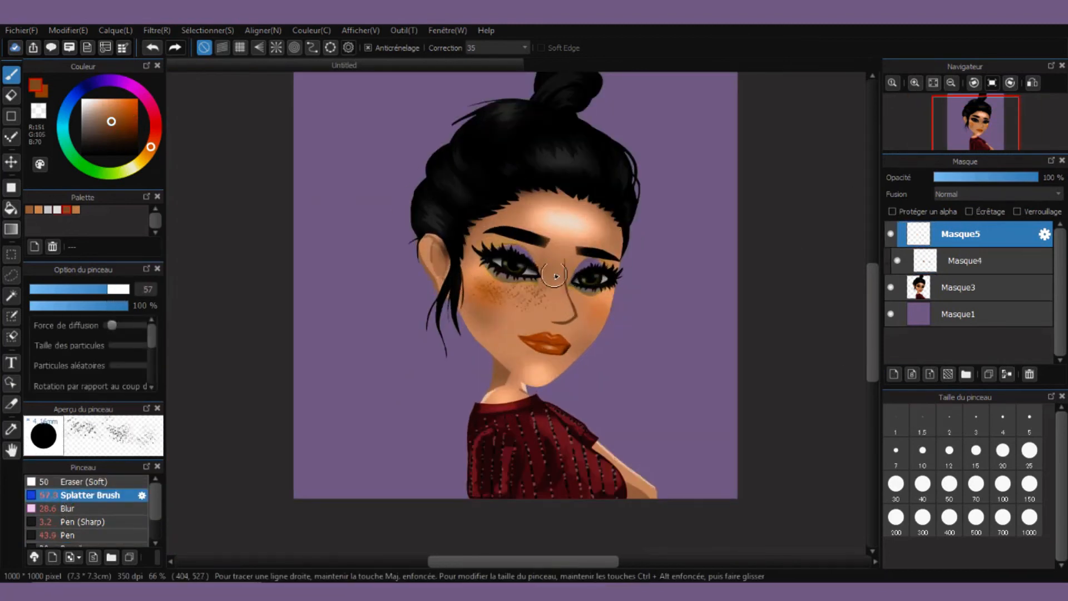
left_click_drag(512, 210, 611, 241)
scroll(436, 220, "down", 4)
scroll(476, 234, "up", 5)
scroll(356, 144, "down", 4)
scroll(352, 128, "up", 4)
scroll(345, 126, "up", 3)
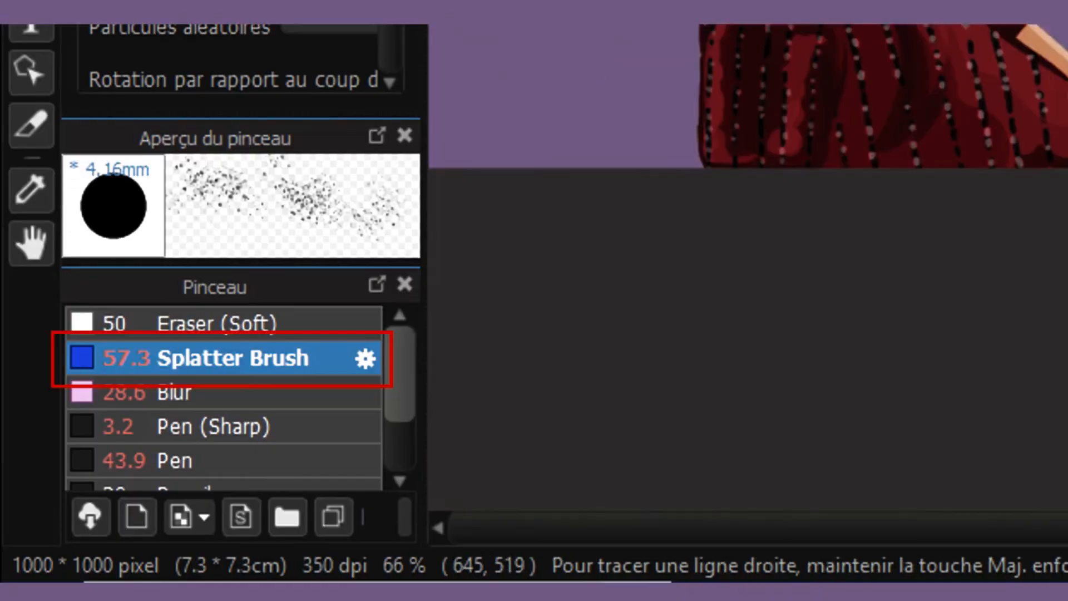
scroll(315, 206, "down", 5)
scroll(250, 272, "up", 5)
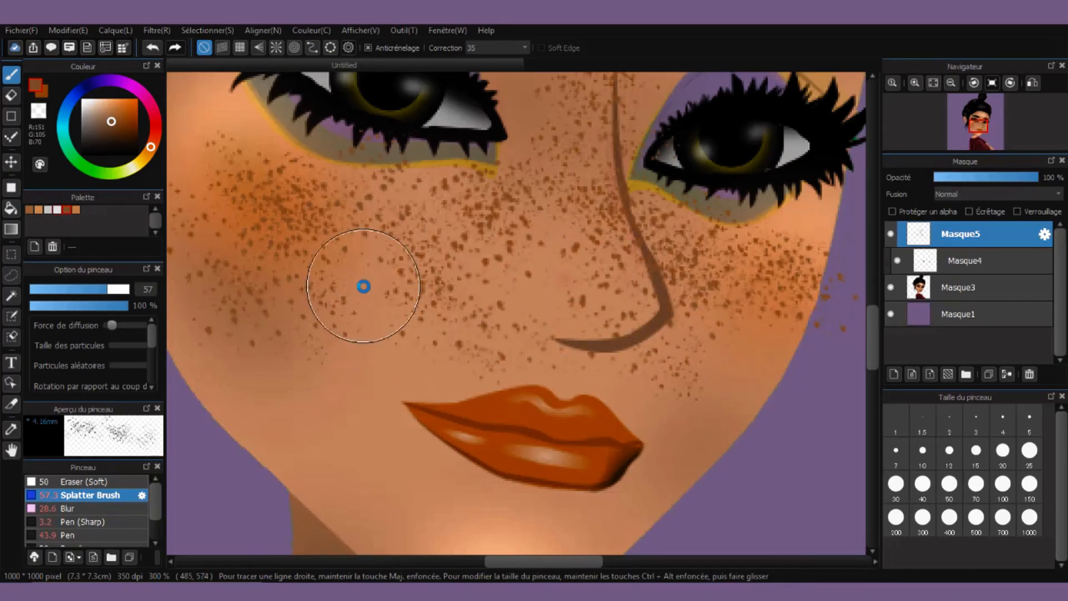
scroll(363, 286, "down", 5)
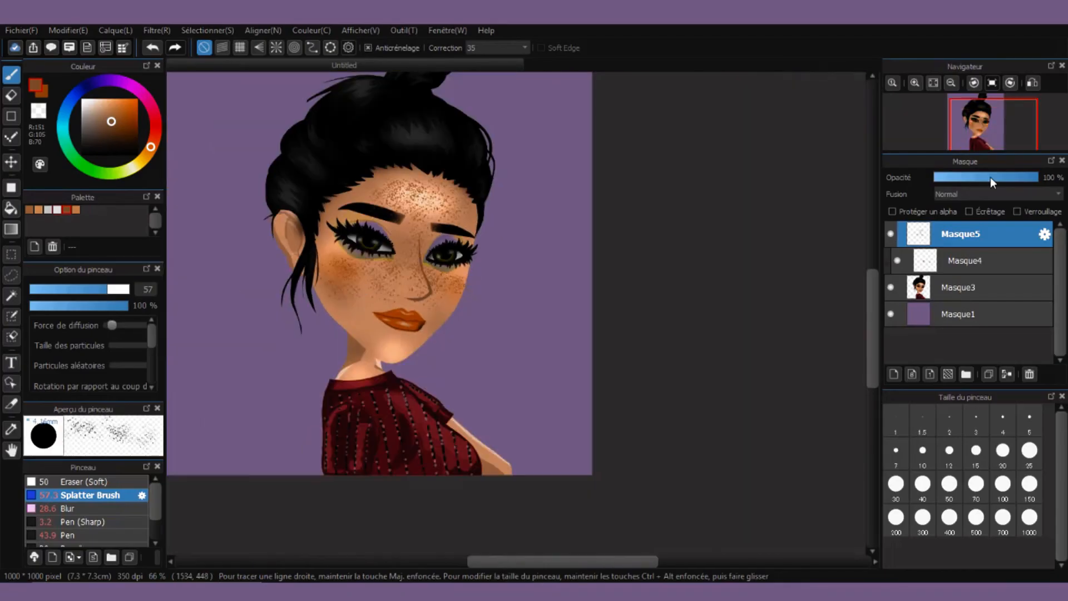
- Set the freckle layer's opacity to 41 % and erase the freckles over the eyebrows and eyes with the Eraser at size 18
left_click_drag(990, 178, 976, 176)
scroll(286, 215, "up", 7)
key("e")
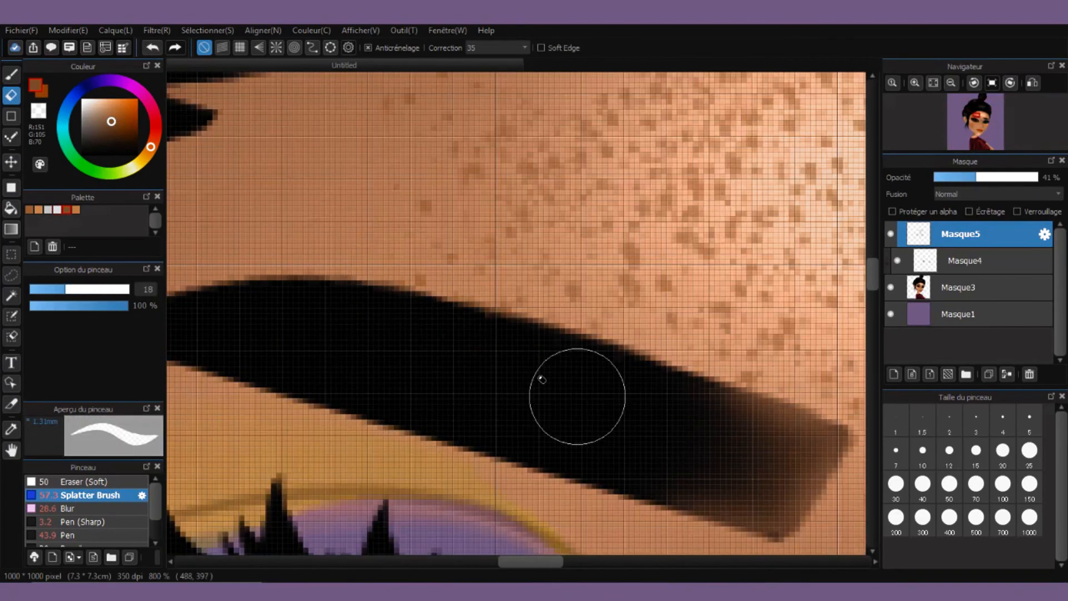
scroll(596, 401, "down", 6)
scroll(640, 411, "up", 5)
scroll(632, 406, "down", 5)
scroll(654, 412, "up", 6)
scroll(645, 445, "down", 7)
scroll(600, 462, "up", 7)
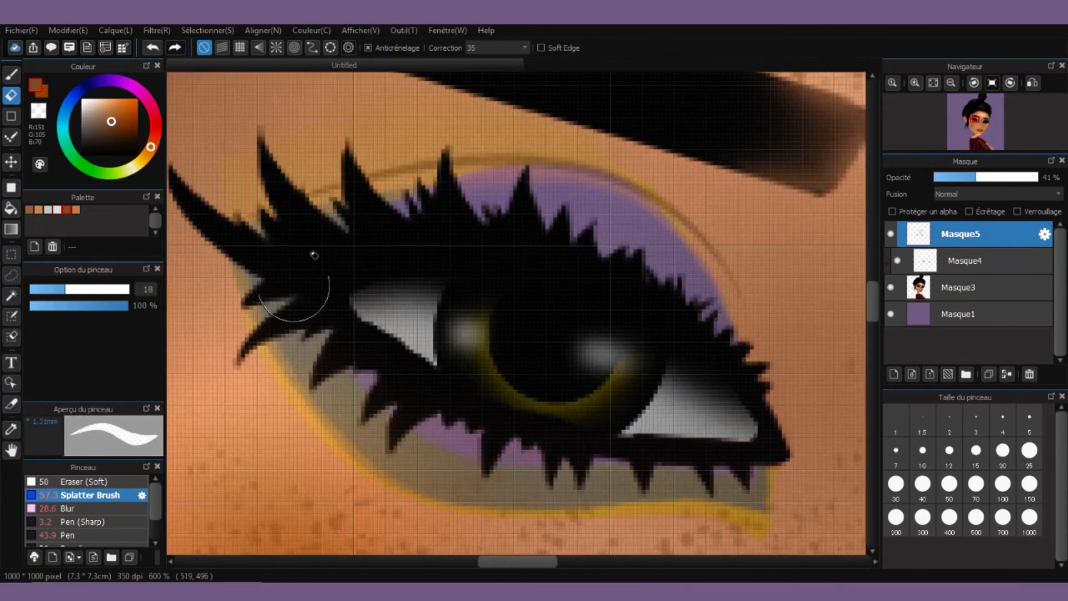
scroll(359, 384, "down", 5)
scroll(679, 226, "up", 4)
scroll(679, 227, "down", 7)
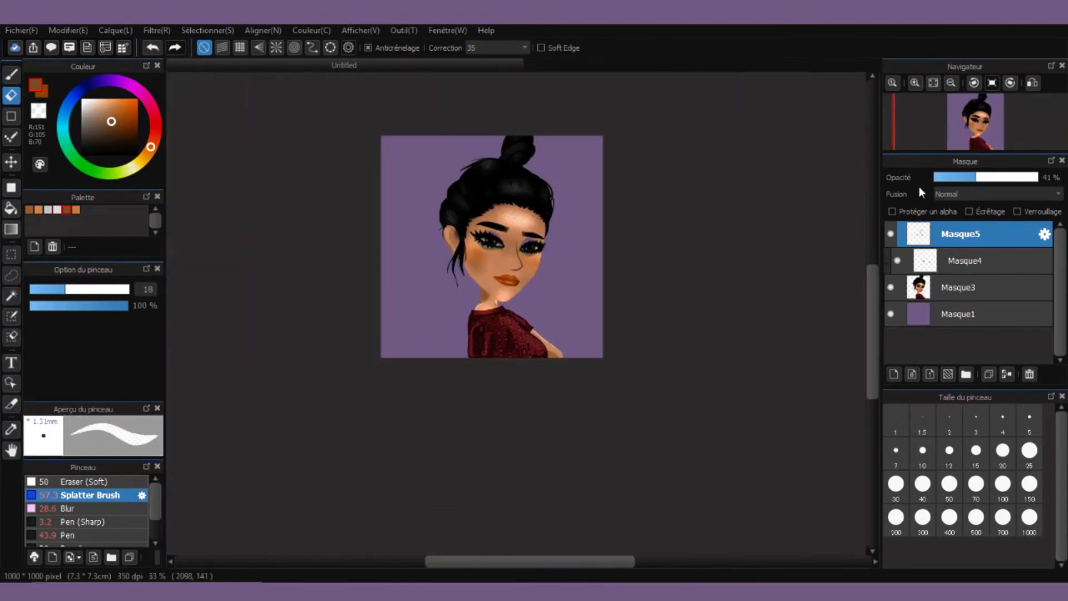
- Compare the face with and without the blush, and set the blush layer's opacity to 74 %
double_click(899, 261)
left_click(691, 177)
left_click(900, 260)
left_click(928, 261)
left_click_drag(986, 176, 1051, 204)
scroll(584, 267, "up", 3)
scroll(623, 250, "down", 1)
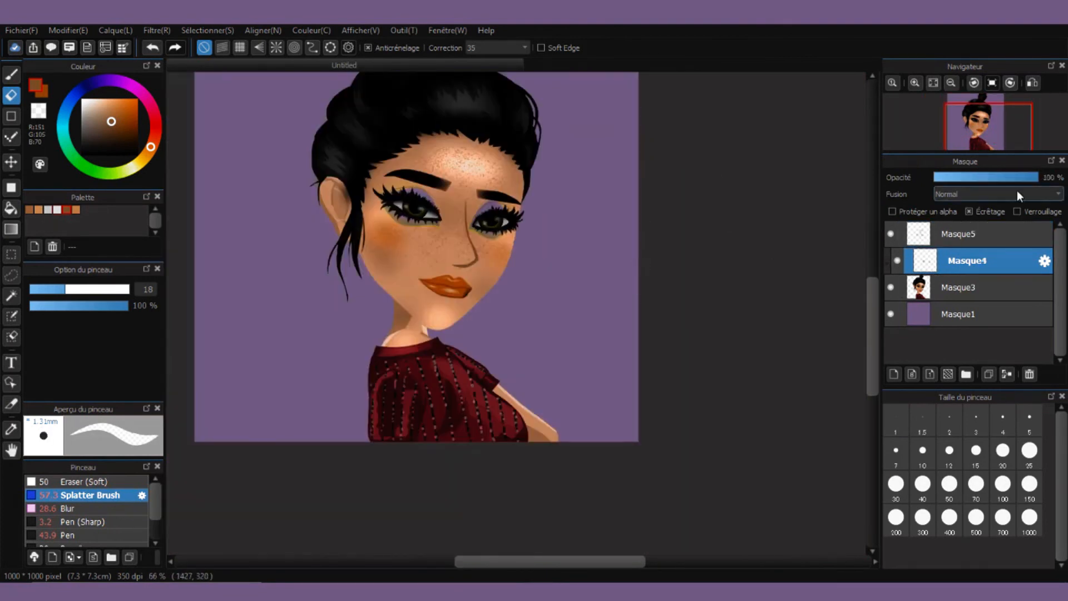
left_click(1016, 179)
scroll(466, 245, "down", 1)
scroll(466, 243, "down", 1)
- Try a dark red blush on a new layer, painting a spot on each cheek with the Pen at size 43
left_click(893, 374)
scroll(426, 296, "up", 1)
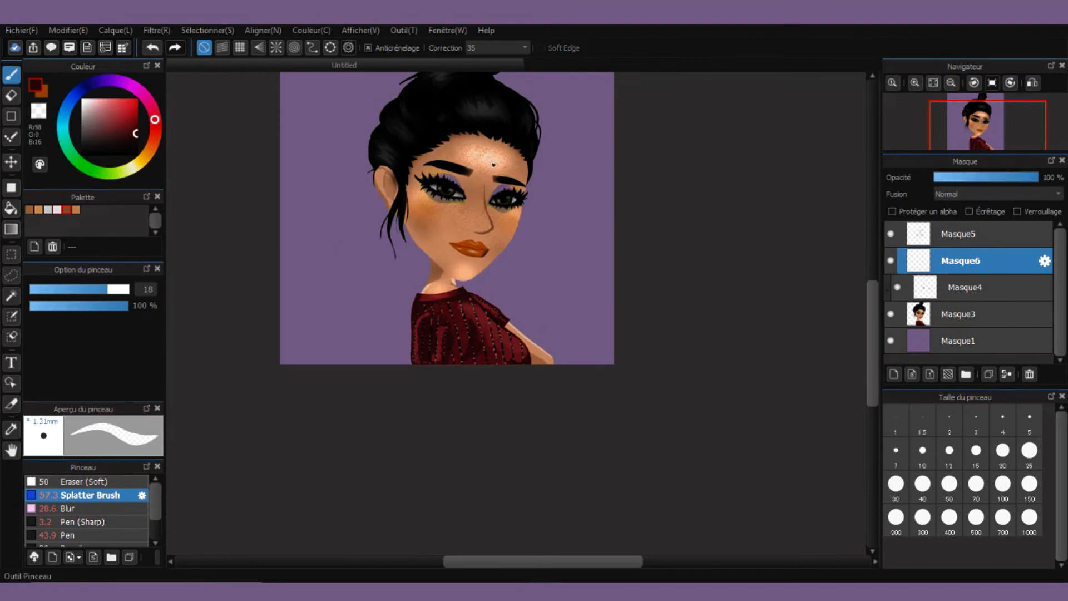
left_click(67, 534)
left_click_drag(418, 206, 451, 218)
left_click(513, 220)
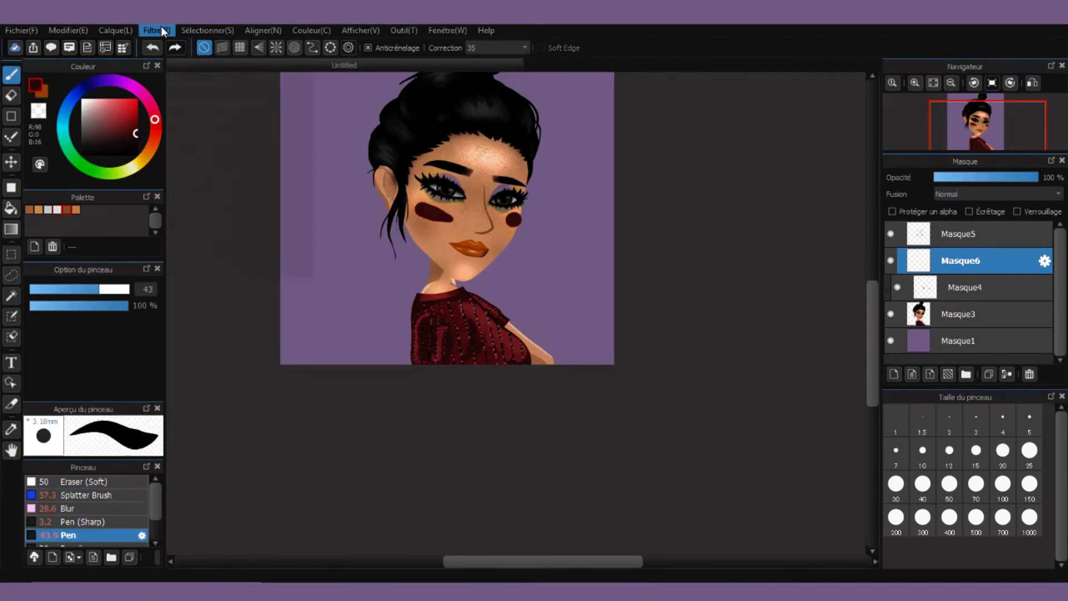
- Apply a Gaussian blur to the dark red blush, and delete its layer
left_click(161, 30)
left_click(181, 119)
left_click_drag(728, 167, 773, 168)
left_click(822, 202)
scroll(430, 253, "down", 1)
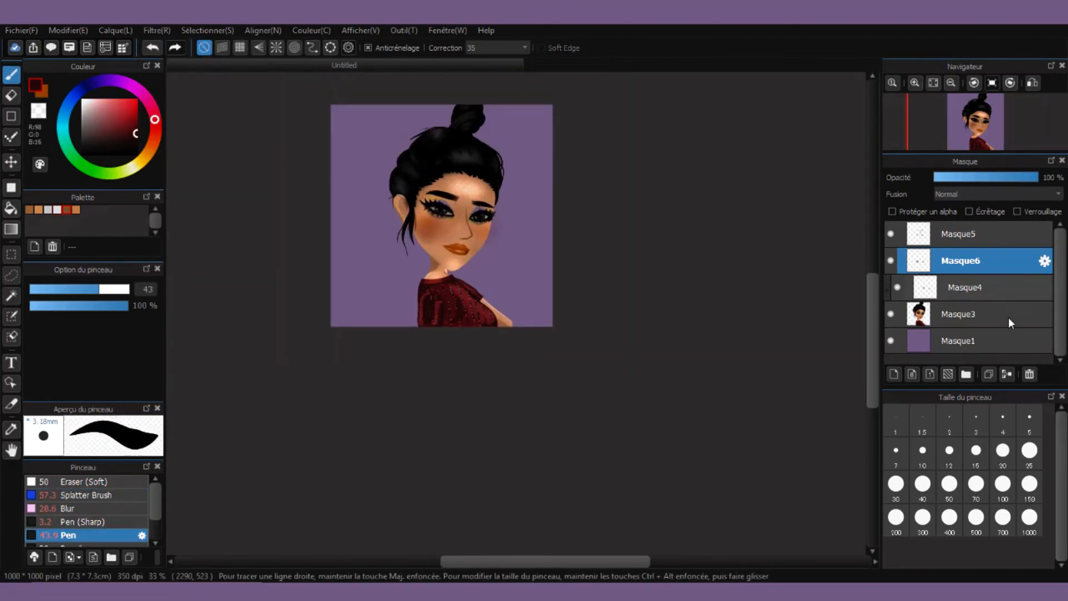
left_click(1029, 375)
- Merge the orange blush layer and the freckle layer down into the portrait layer
scroll(409, 224, "up", 3)
left_click(987, 261)
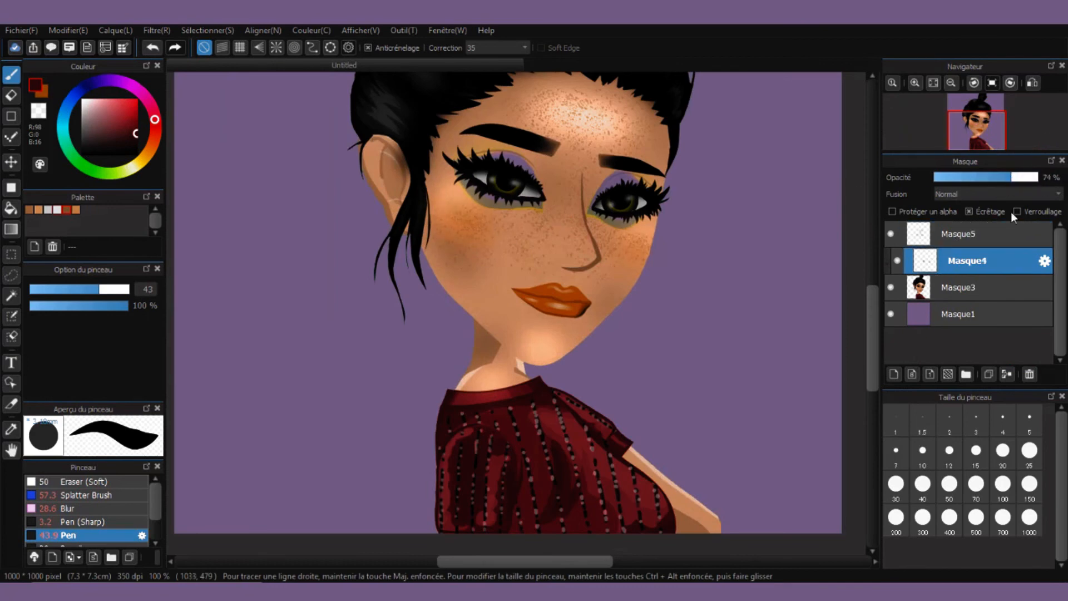
key("ctrl+e")
left_click(945, 233)
left_click(1006, 374)
scroll(517, 308, "down", 1)
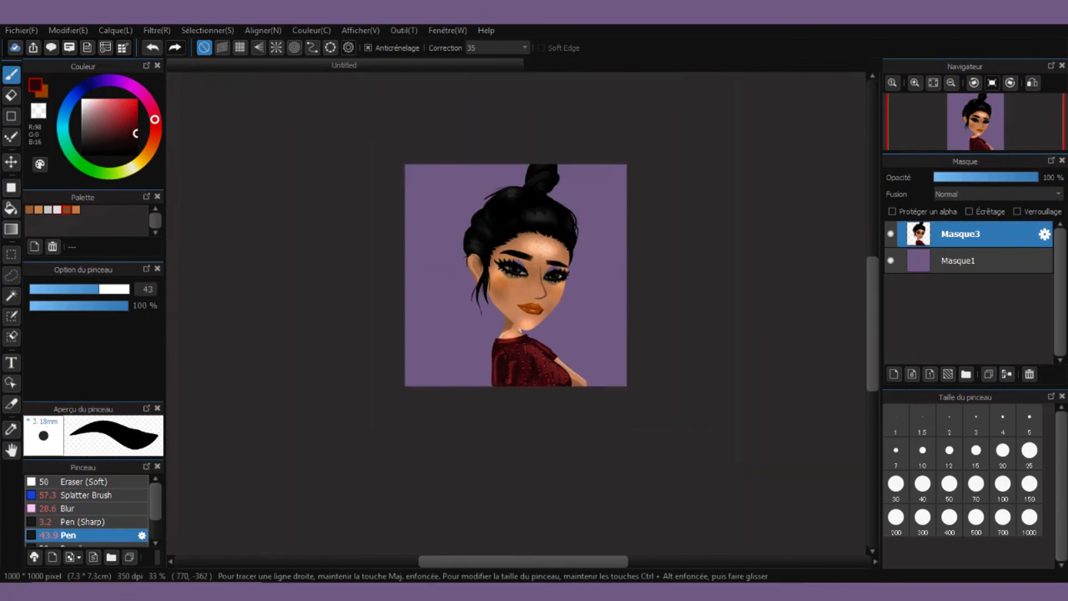
- Add a layer above the purple background and draw a large light purple circle outline of width 43 behind the portrait
scroll(503, 313, "up", 1)
scroll(806, 147, "down", 4)
left_click(958, 261)
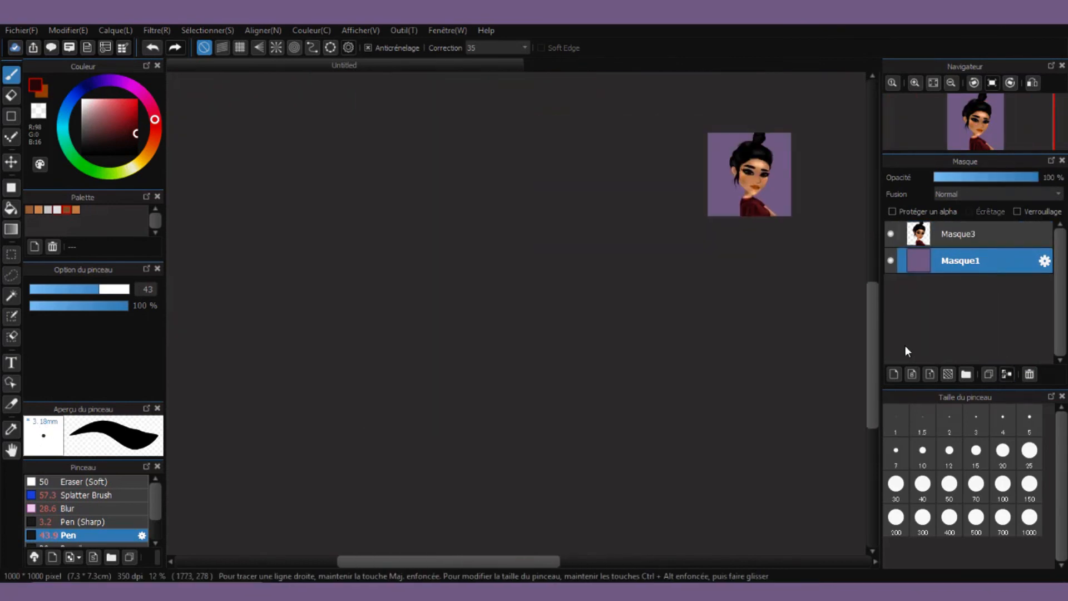
left_click(894, 374)
scroll(641, 111, "down", 3)
scroll(659, 85, "up", 6)
left_click(83, 100)
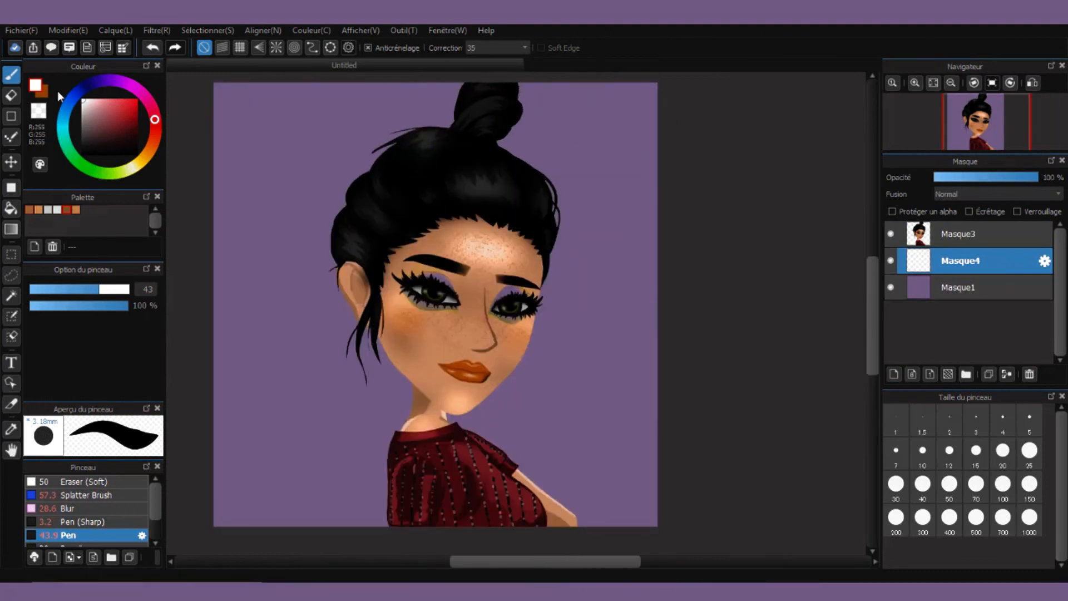
left_click(101, 103)
left_click(11, 115)
left_click(277, 47)
mouse_move(290, 116)
left_mouse_down()
mouse_move(657, 504)
mouse_move(663, 492)
left_mouse_up()
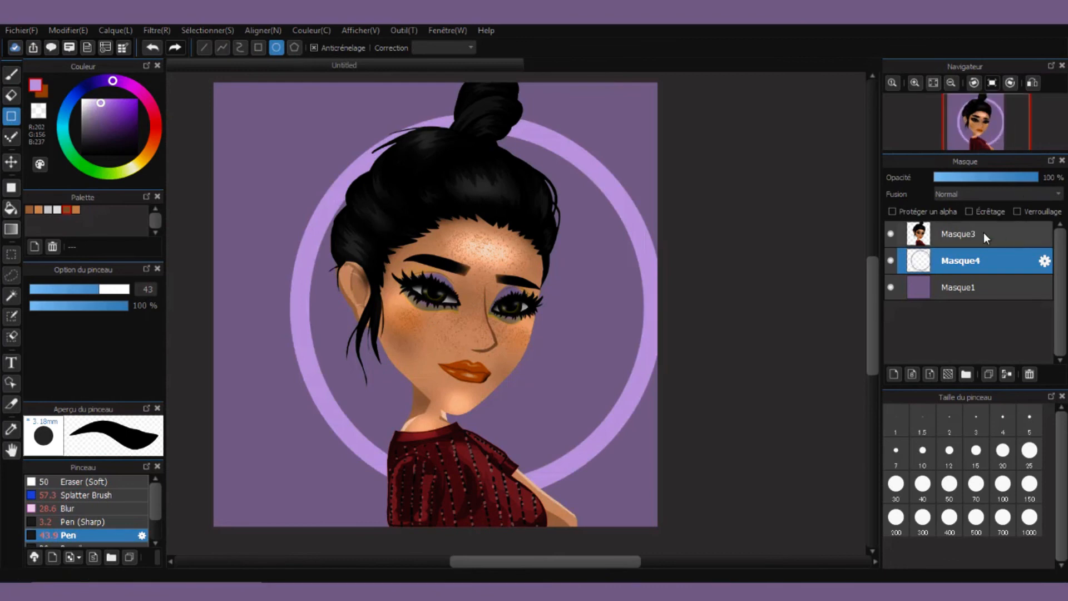
- Try to draw a smaller circle outline inside the large one behind the head
scroll(261, 198, "down", 2)
scroll(428, 240, "up", 2)
scroll(482, 248, "down", 2)
scroll(300, 272, "up", 2)
scroll(297, 191, "down", 2)
scroll(387, 240, "up", 1)
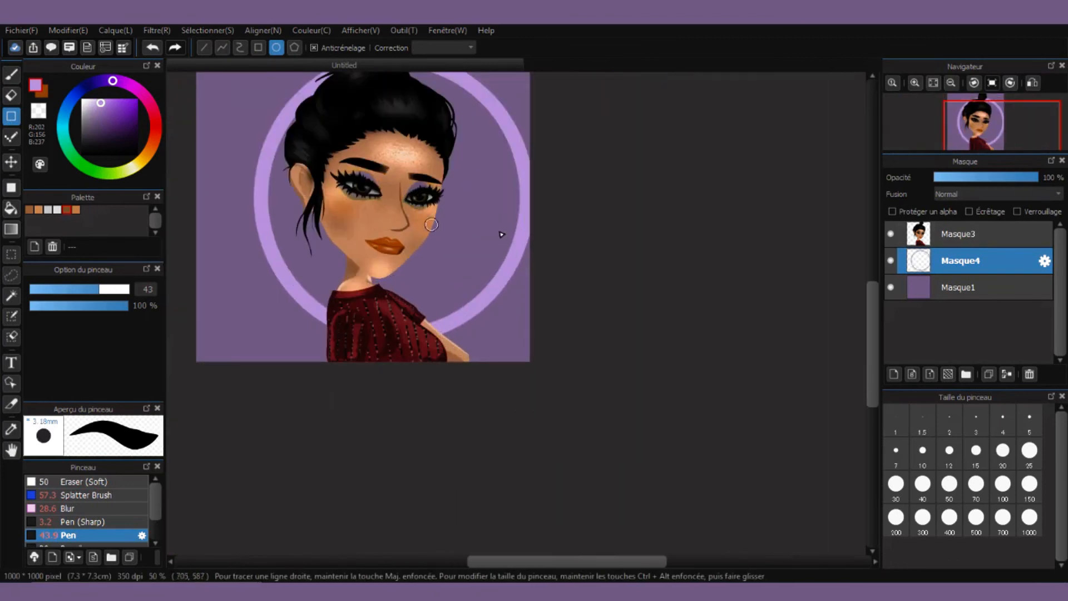
scroll(562, 262, "down", 1)
scroll(562, 262, "up", 2)
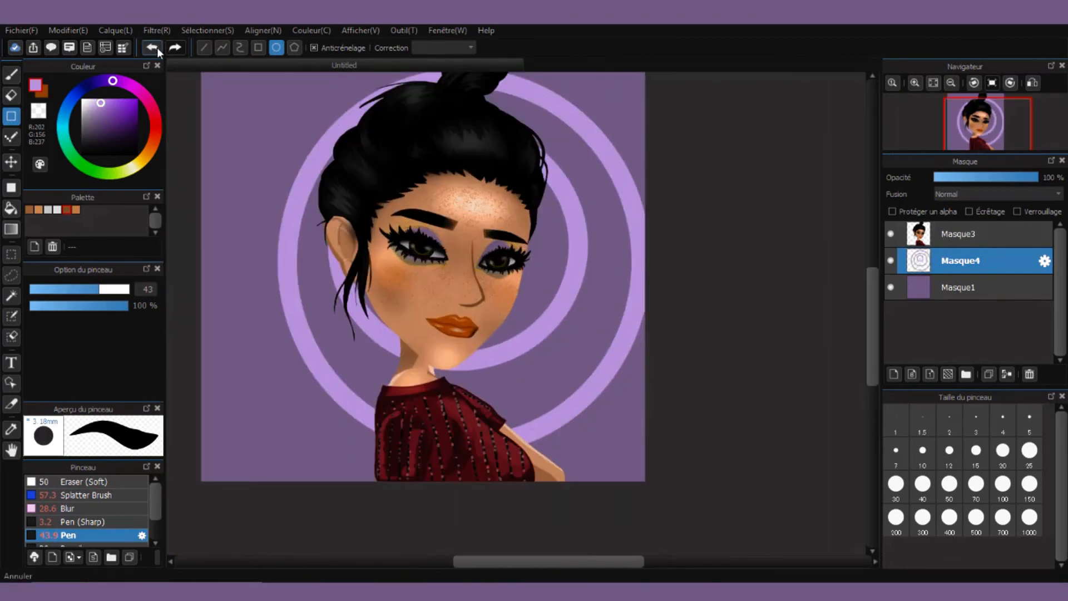
- Duplicate the circle layer twice and scale the copies down into two smaller rings inside the large one
left_click(988, 374)
key("ctrl+t")
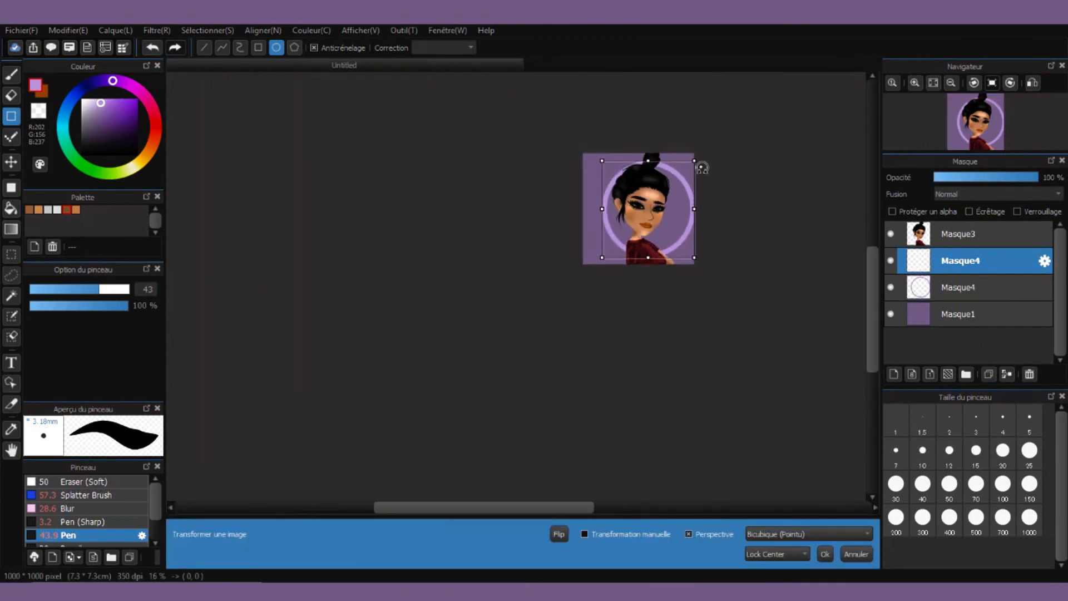
left_click_drag(734, 154, 657, 215)
left_click(825, 553)
key("ctrl+t")
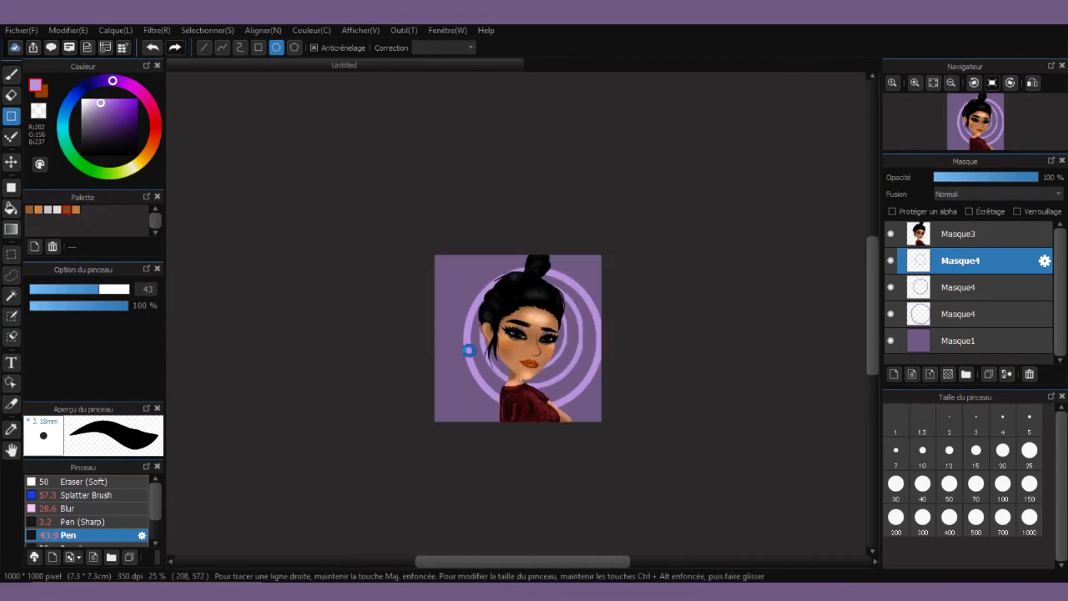
- Rotate the innermost ring slightly clockwise and adjust the middle ring with Transform
scroll(469, 350, "up", 2)
key("ctrl+t")
left_click_drag(732, 222, 744, 265)
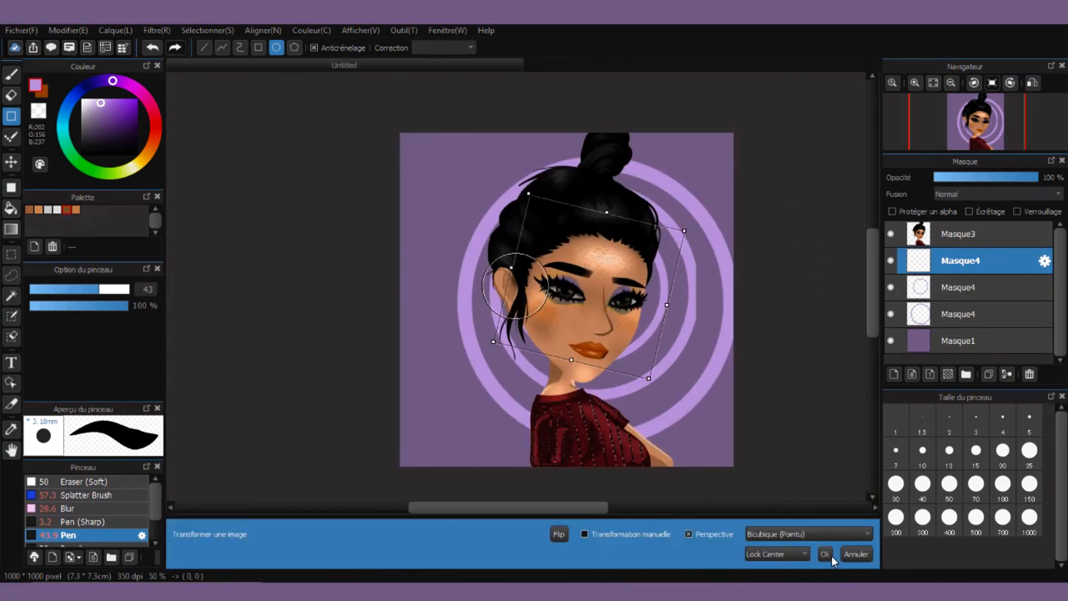
left_click(825, 554)
left_click(949, 286)
key("ctrl+t")
left_click(821, 555)
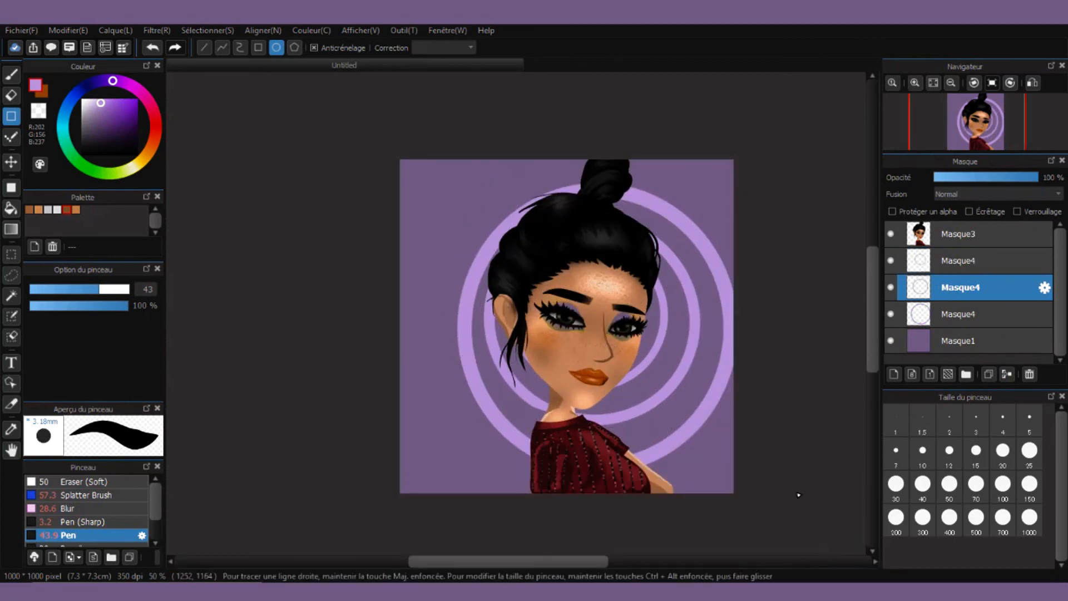
- Merge the three ring layers into one layer, and check it with the portrait hidden and shown
scroll(690, 267, "down", 2)
scroll(682, 229, "up", 3)
scroll(656, 220, "down", 2)
left_click(946, 268)
left_click(1006, 374)
left_click(1006, 374)
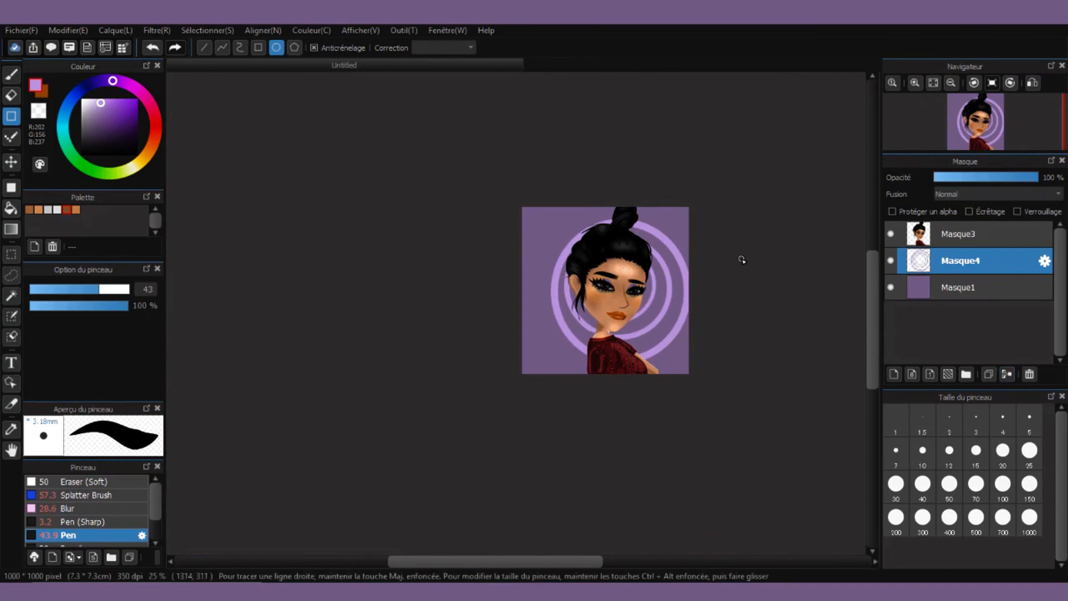
scroll(742, 260, "up", 1)
left_click(890, 242)
left_click(890, 243)
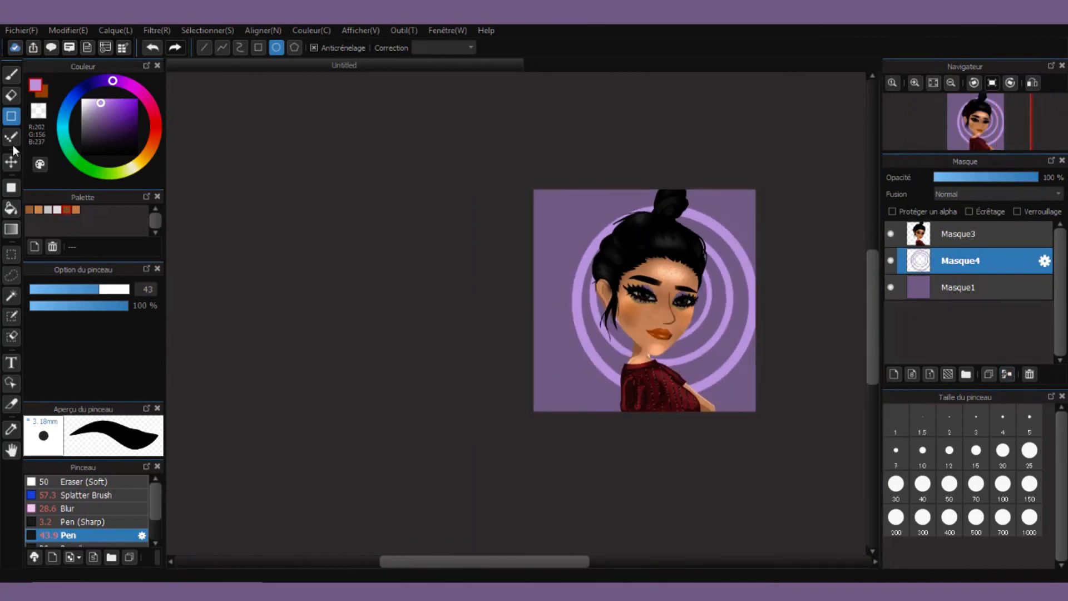
- Add the artist's username as white 10 pt Bebas Neue text above the ring layer, and set the text layer's opacity to 61 %
left_click(11, 363)
left_click(548, 207)
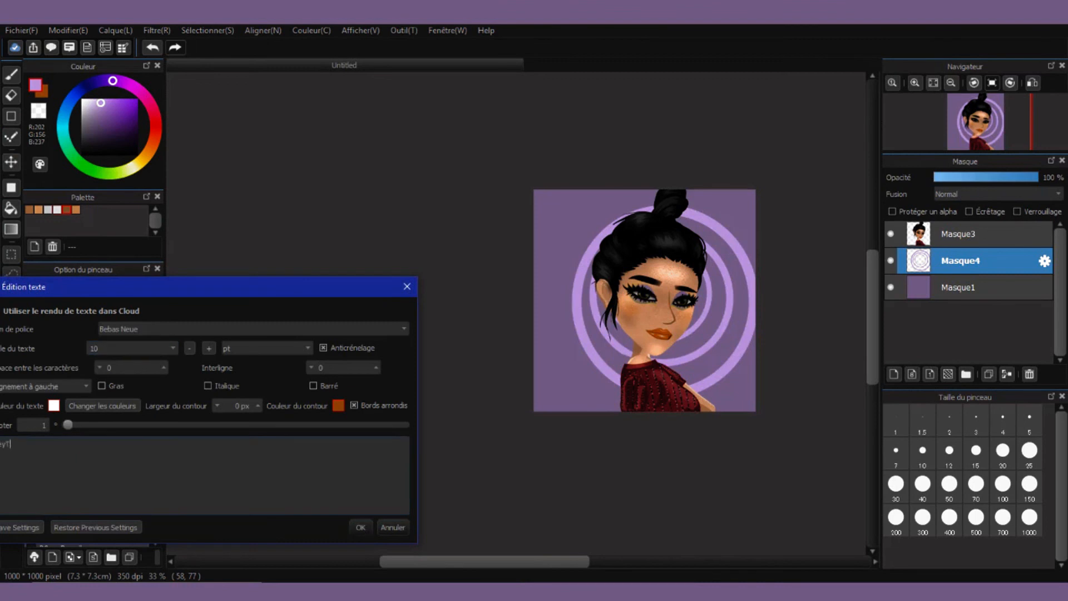
left_click(363, 530)
left_click(997, 178)
- Move the username text just beneath the chin, beside the neck
left_click_drag(441, 221, 521, 538)
scroll(521, 538, "down", 3)
scroll(633, 486, "up", 2)
left_click_drag(871, 217, 866, 293)
left_click_drag(367, 405, 477, 368)
scroll(327, 437, "down", 2)
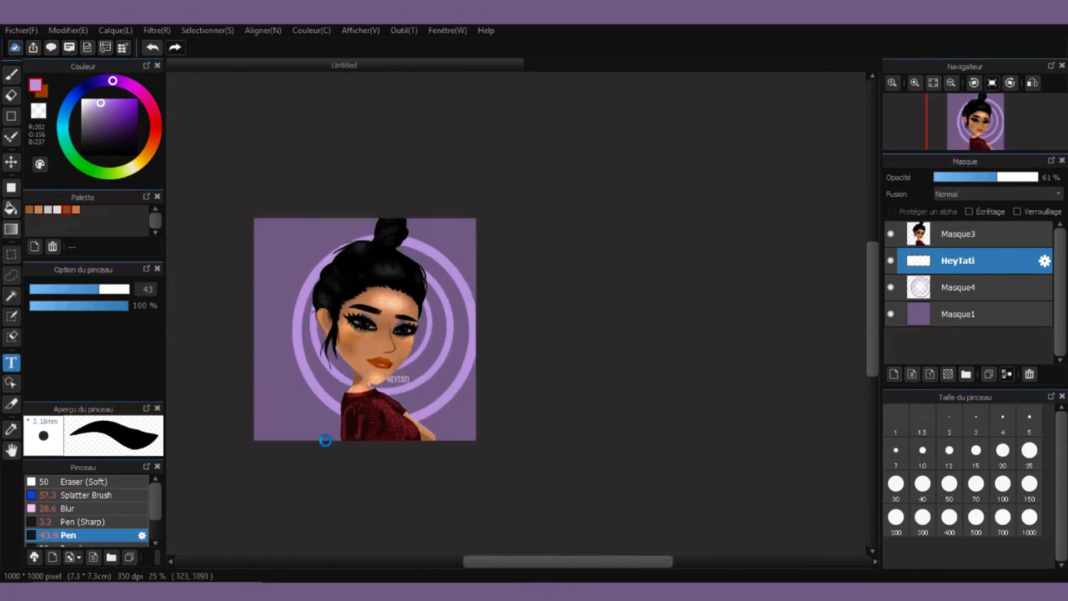
- Recolour the username text light purple to match the rings, and set its layer opacity to 100 %
scroll(327, 433, "up", 5)
scroll(326, 431, "down", 2)
left_click(1042, 264)
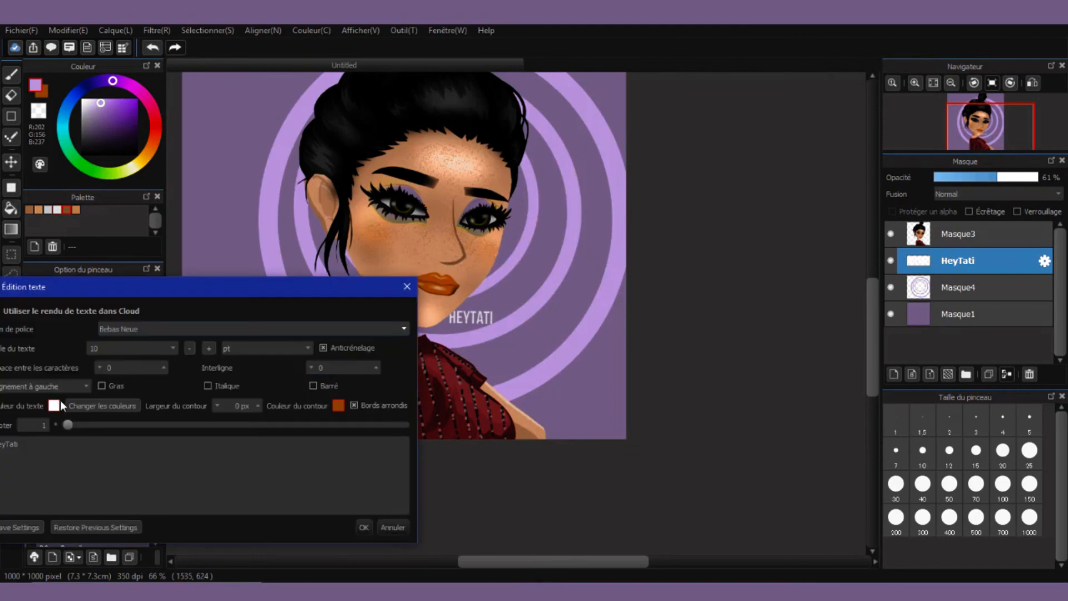
left_click(56, 405)
left_click_drag(634, 154, 859, 149)
left_click(634, 282)
left_click(527, 302)
left_click(901, 413)
left_click(364, 527)
left_click_drag(1029, 177, 1048, 177)
scroll(485, 299, "down", 2)
scroll(486, 278, "up", 1)
scroll(489, 232, "down", 3)
scroll(488, 232, "up", 4)
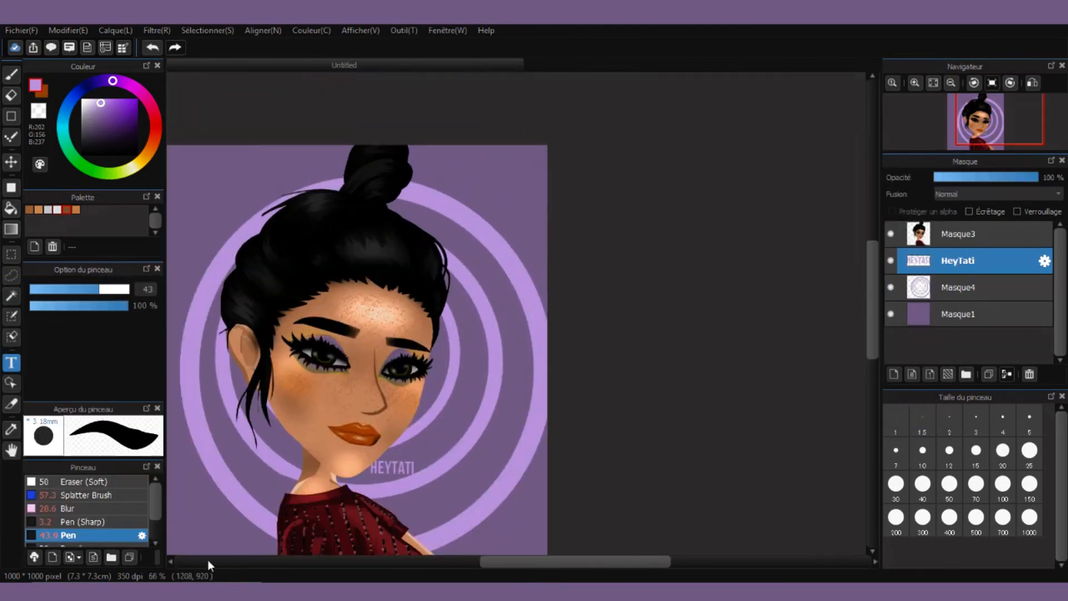
- Widen the workspace, fit the canvas to the view, and capture the whole artwork with the Windows Snipping Tool
scroll(495, 200, "down", 2)
left_click_drag(165, 197, 81, 197)
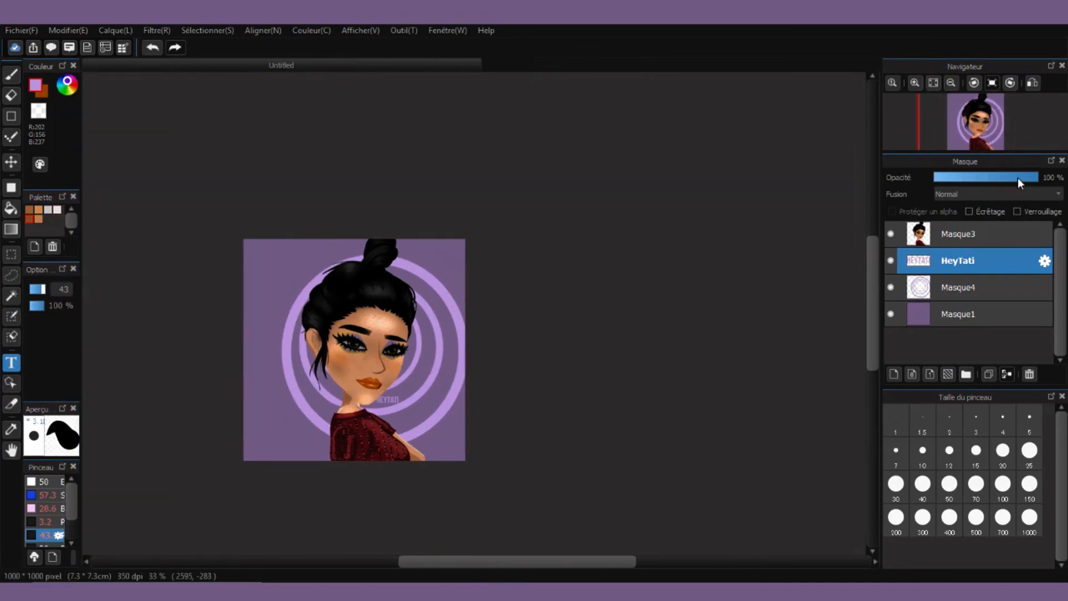
left_click(933, 83)
left_click(505, 572)
left_click(236, 54)
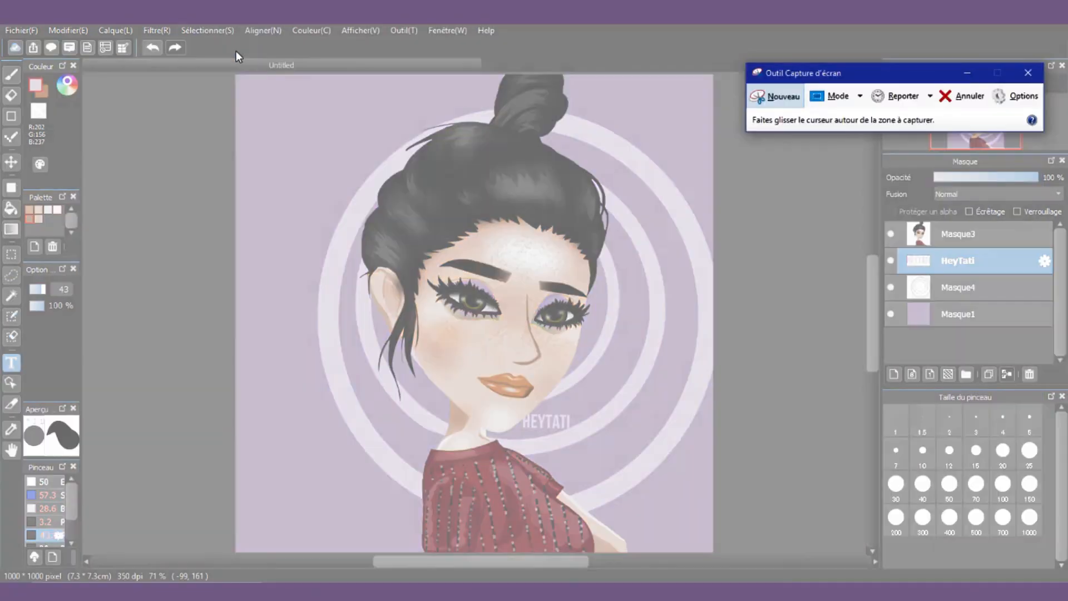
left_click_drag(236, 75, 708, 549)
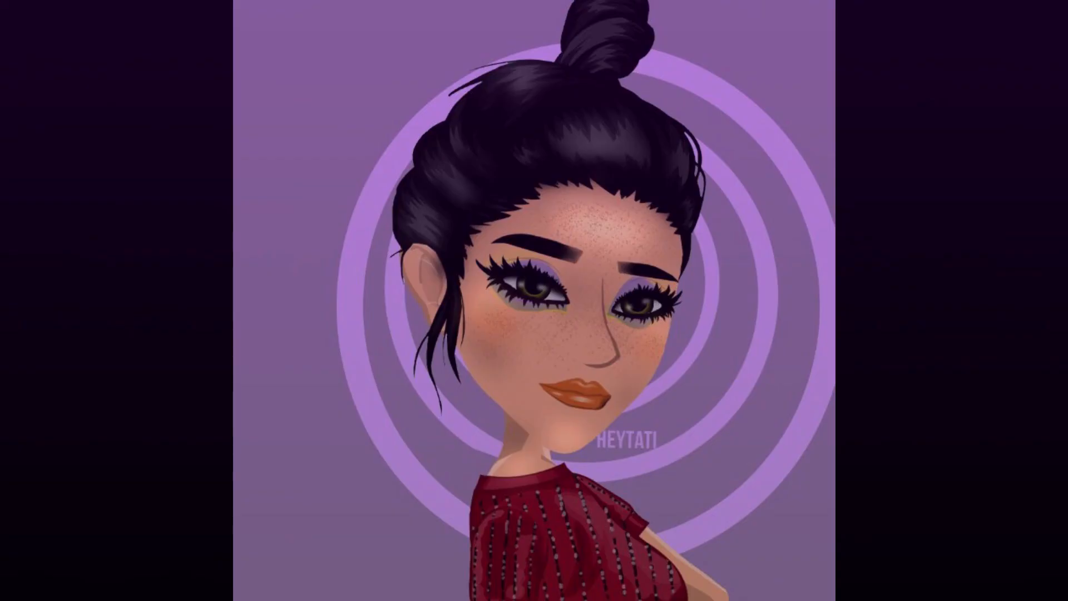